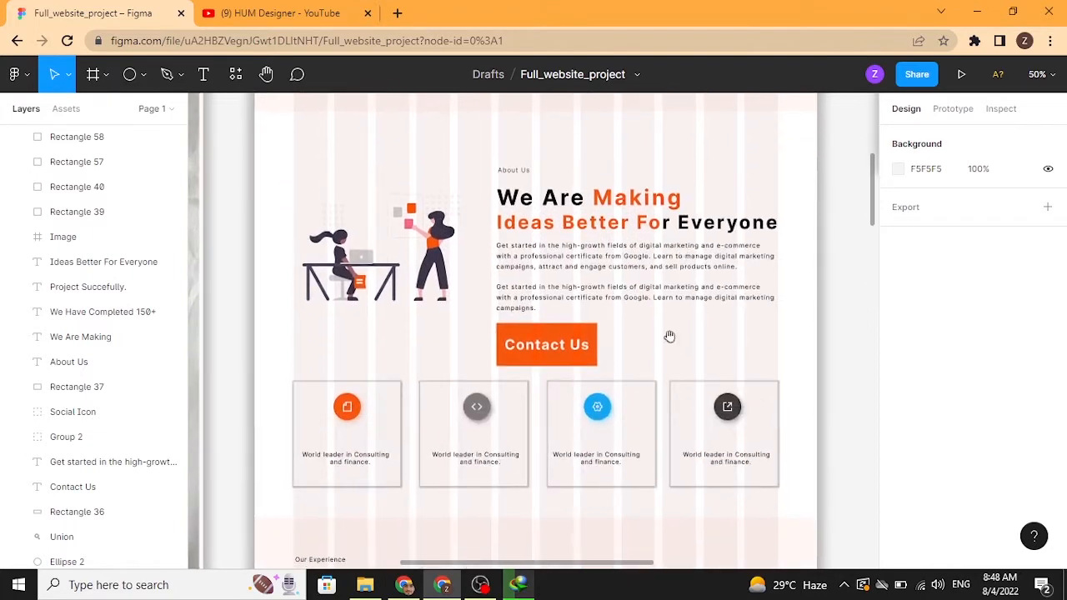
Step: Browse through the website design and its paper sketch, briefly checking the YouTube channel tab before returning
scroll(653, 260, "left", 6)
scroll(653, 260, "up", 4)
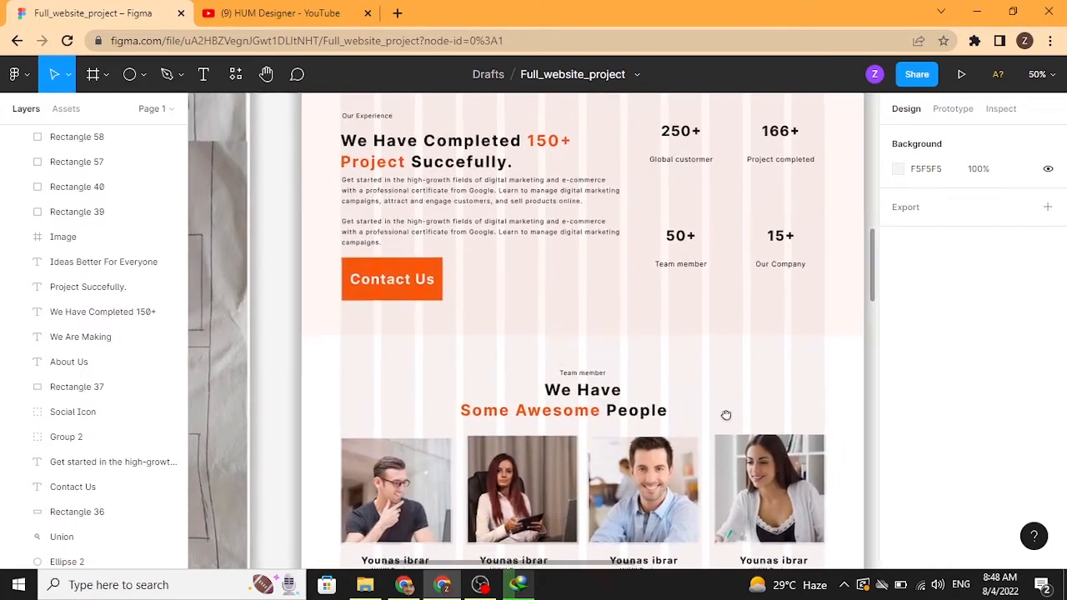
scroll(627, 488, "up", 2)
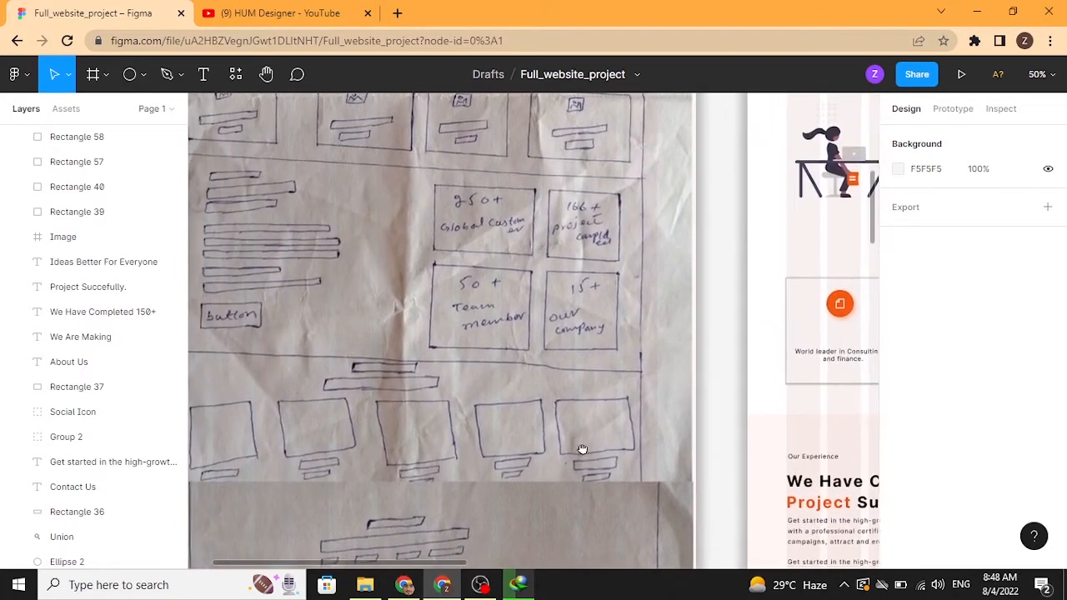
scroll(608, 381, "right", 8)
scroll(607, 380, "down", 5)
scroll(611, 434, "down", 10)
scroll(611, 433, "right", 2)
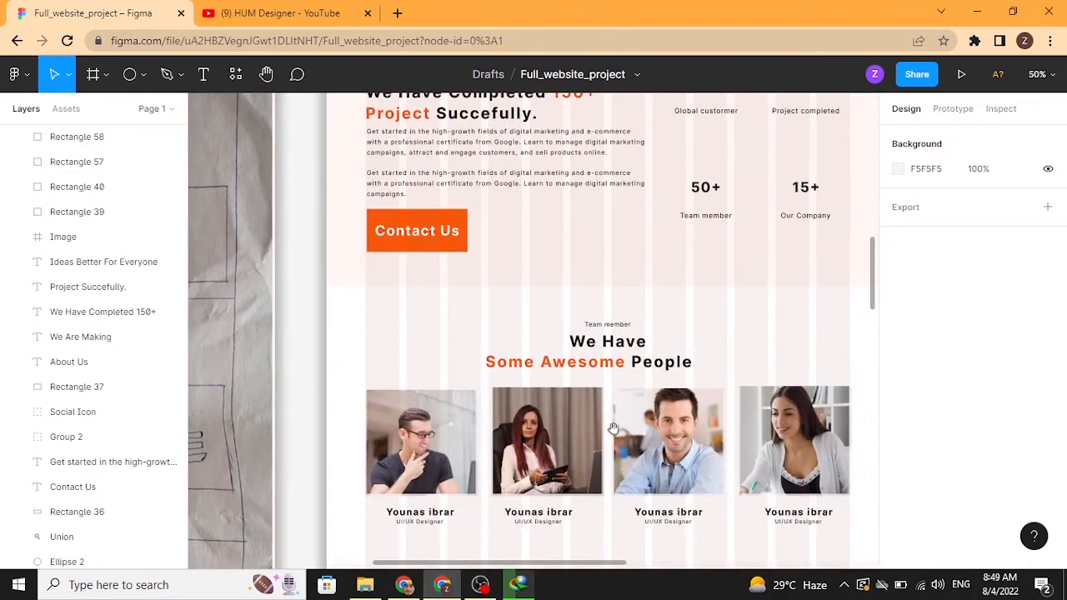
scroll(596, 317, "down", 2)
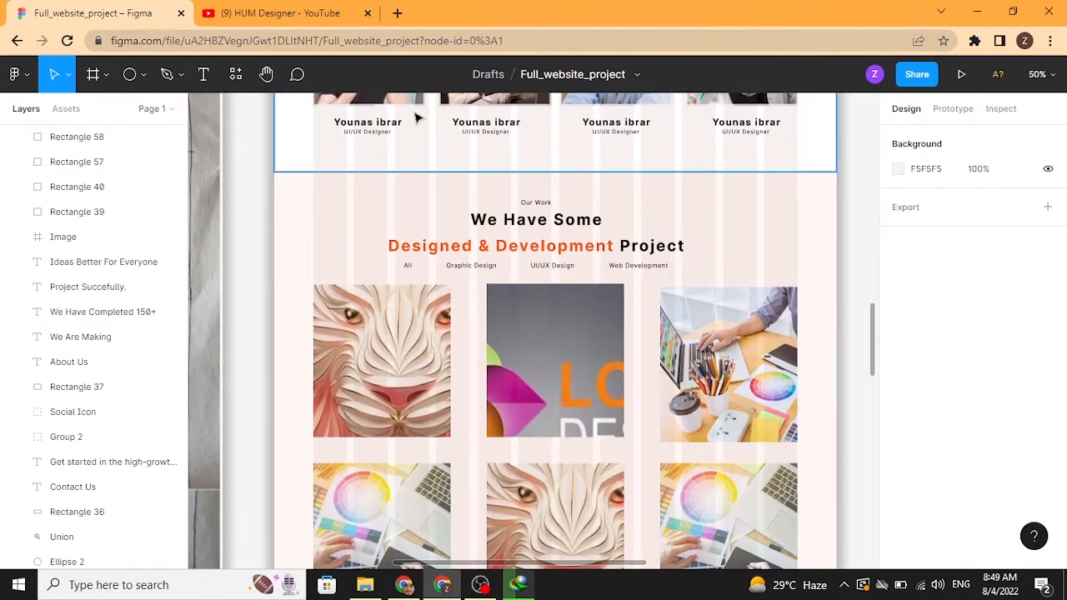
left_click(280, 13)
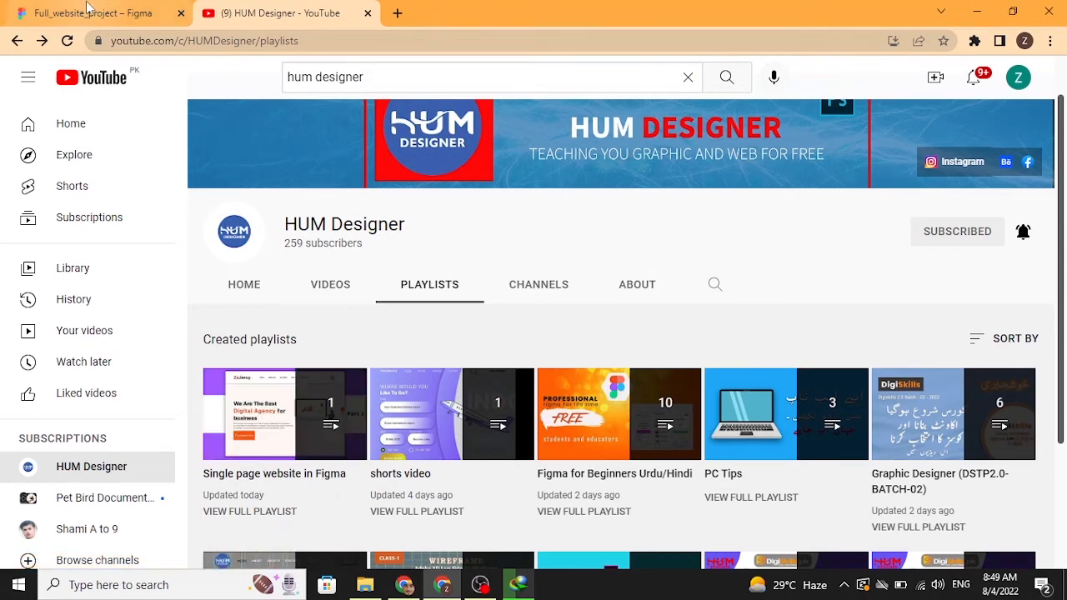
left_click(84, 13)
Step: Duplicate the Clients Feedback label into the next empty section and rename the copy Our Blogs
scroll(553, 347, "down", 4)
scroll(644, 386, "down", 5)
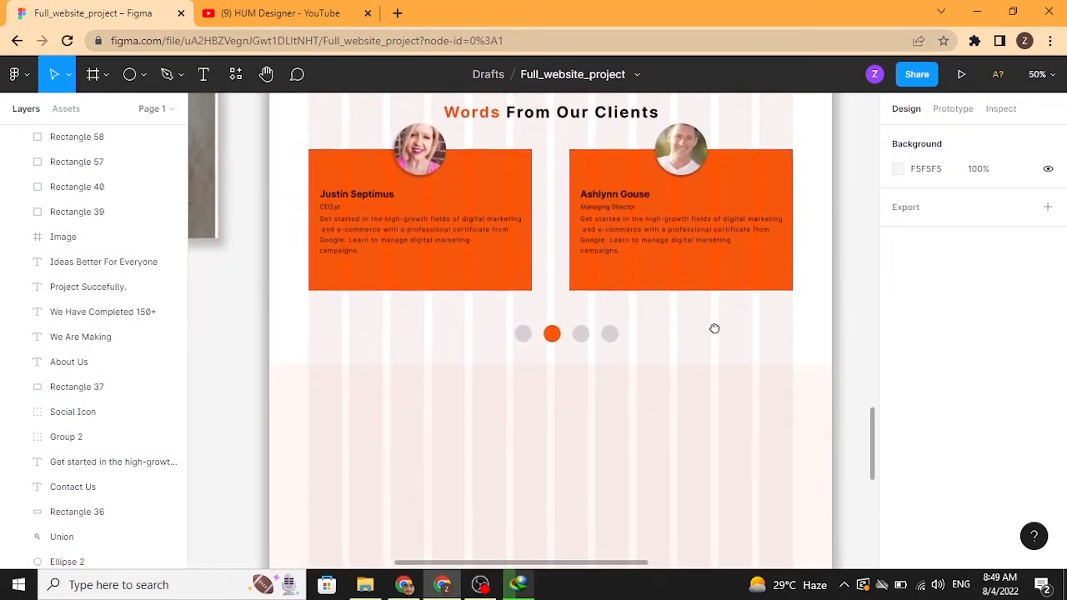
scroll(715, 329, "up", 1)
left_click(582, 125)
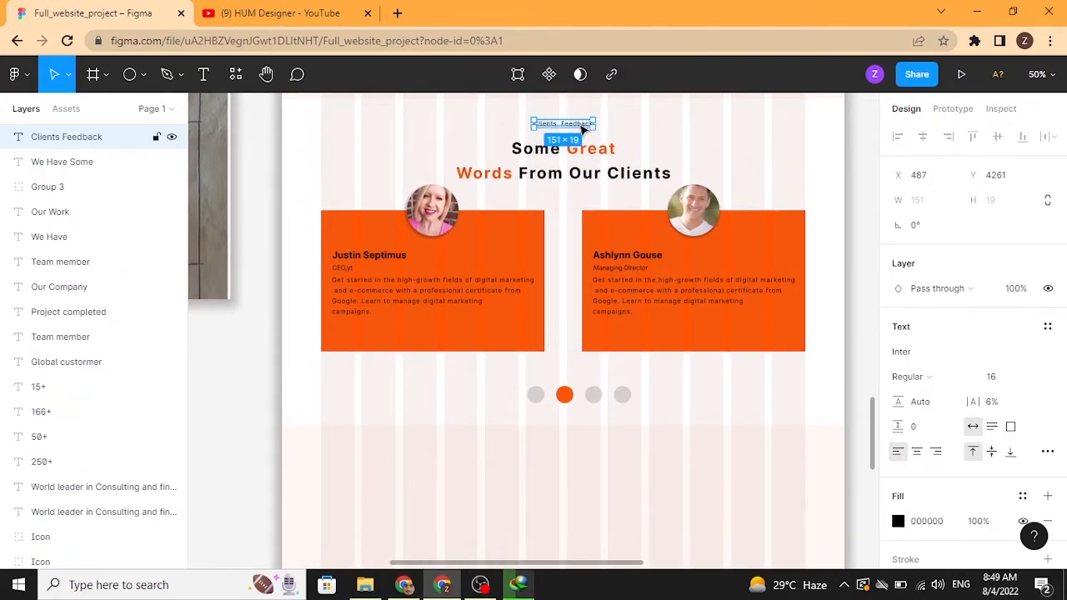
left_click_drag(584, 128, 592, 457)
double_click(575, 458)
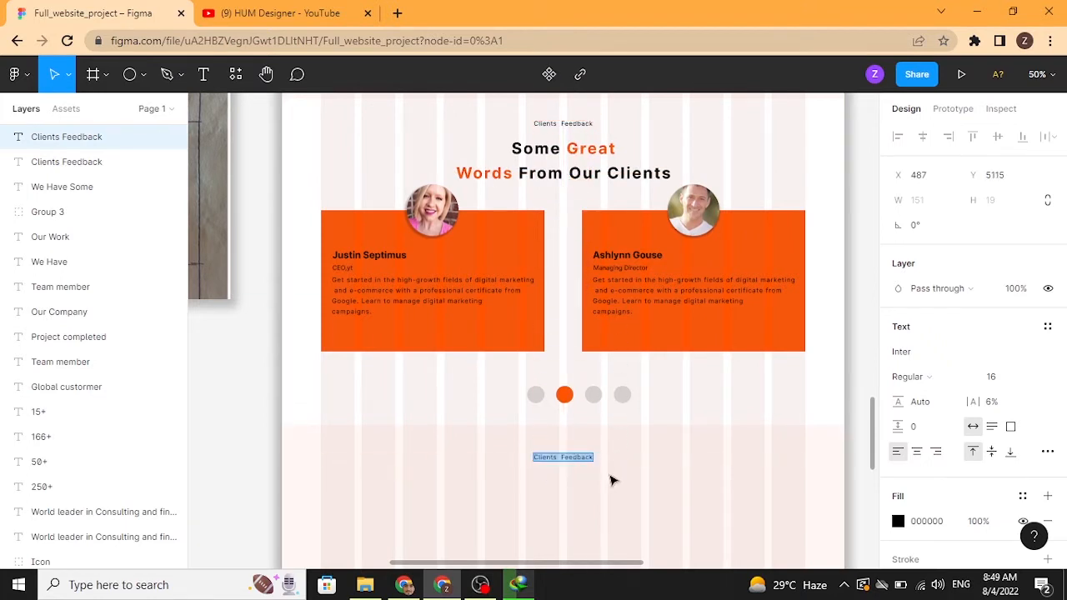
type("Our Blogs")
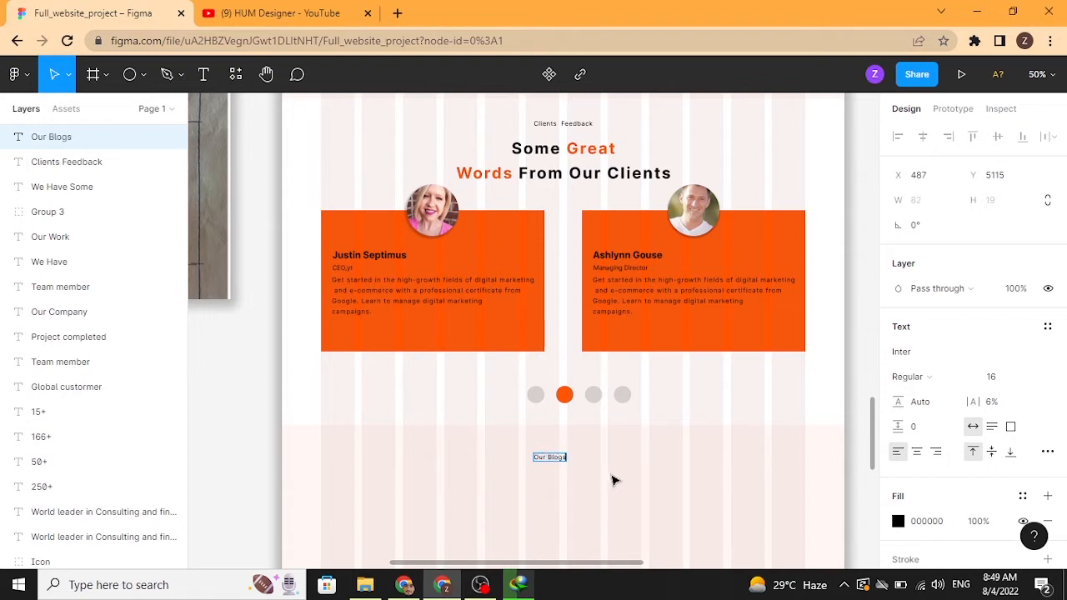
Step: Move the Our Blogs label to center it horizontally in the section
left_click(613, 478)
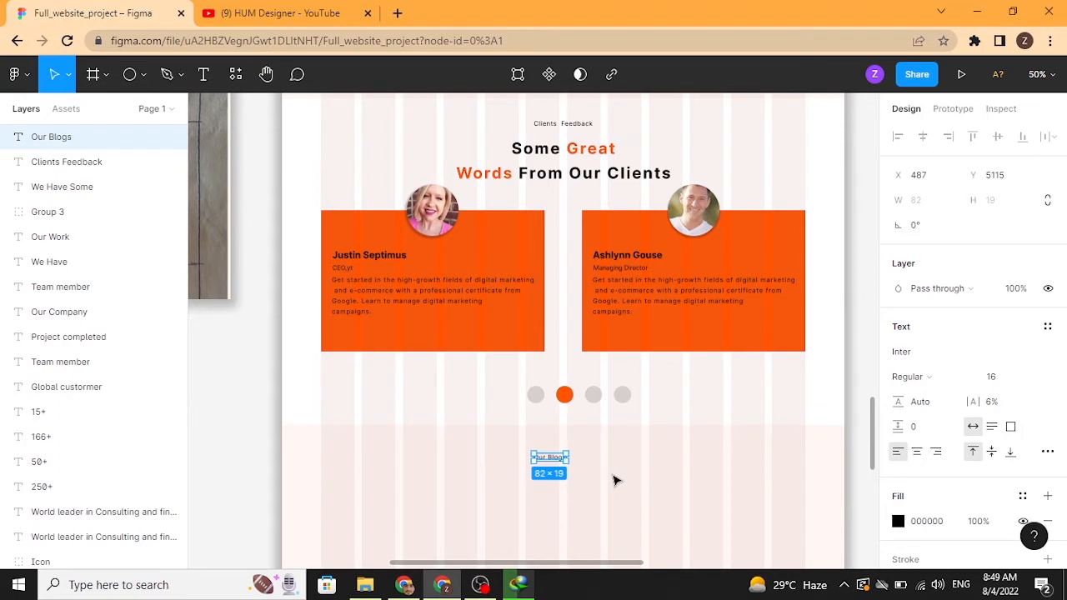
left_click(613, 478)
left_click(563, 460)
left_click_drag(564, 464, 564, 465)
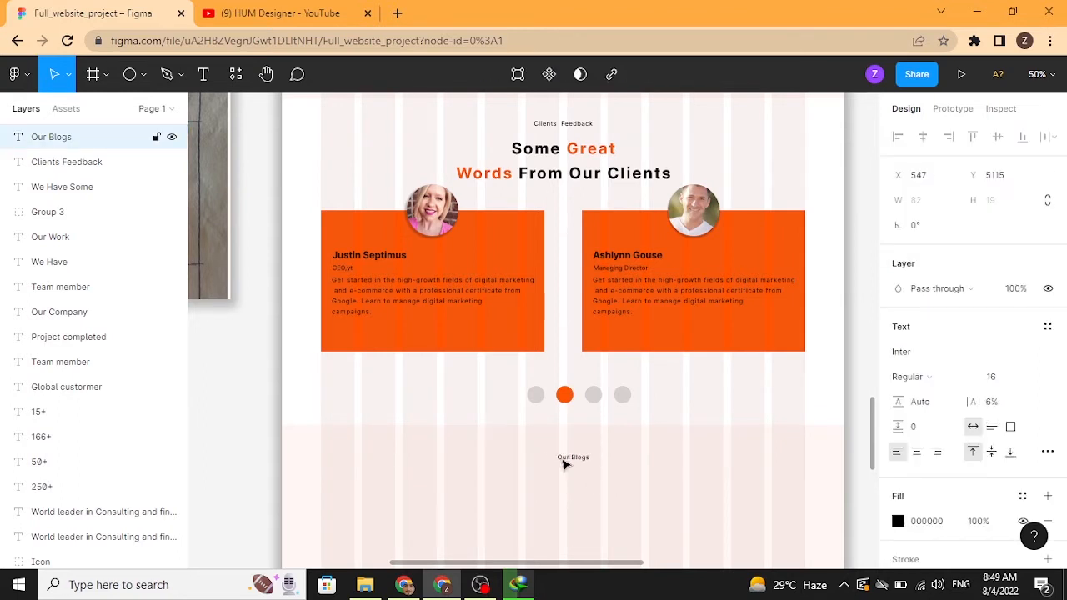
left_click_drag(564, 465, 563, 465)
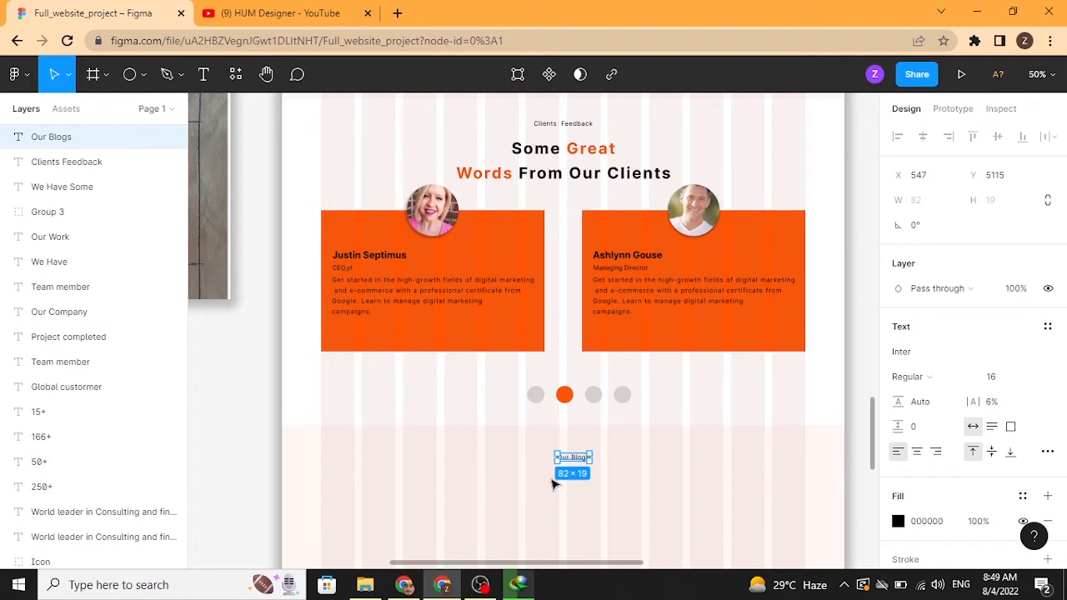
Step: Duplicate the Some Great heading below the Our Blogs label and rewrite it as Our Latest Blogs
left_click(556, 150)
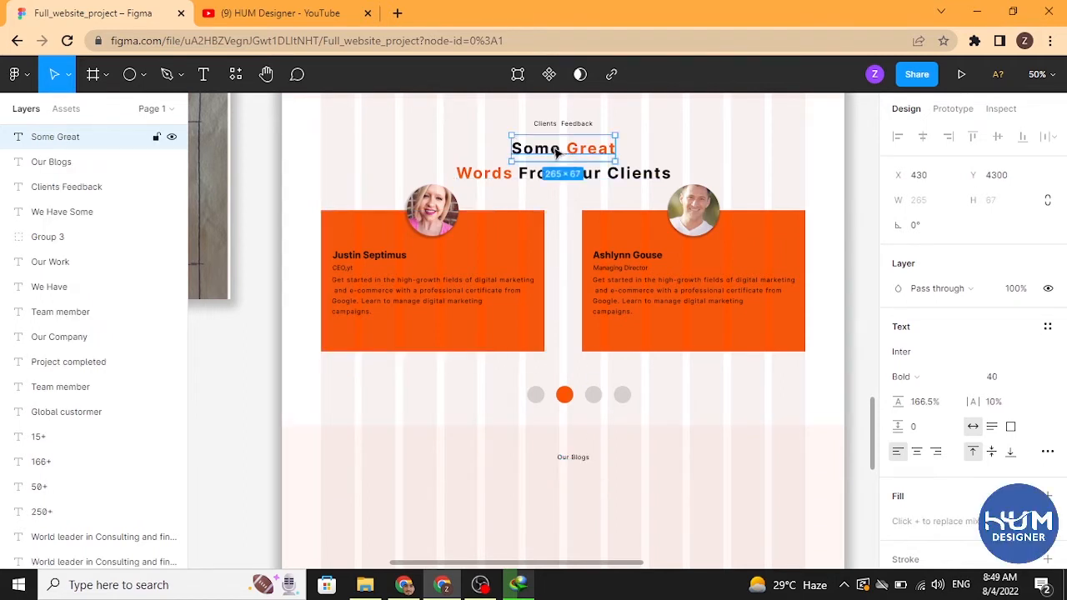
left_click_drag(557, 150, 588, 492)
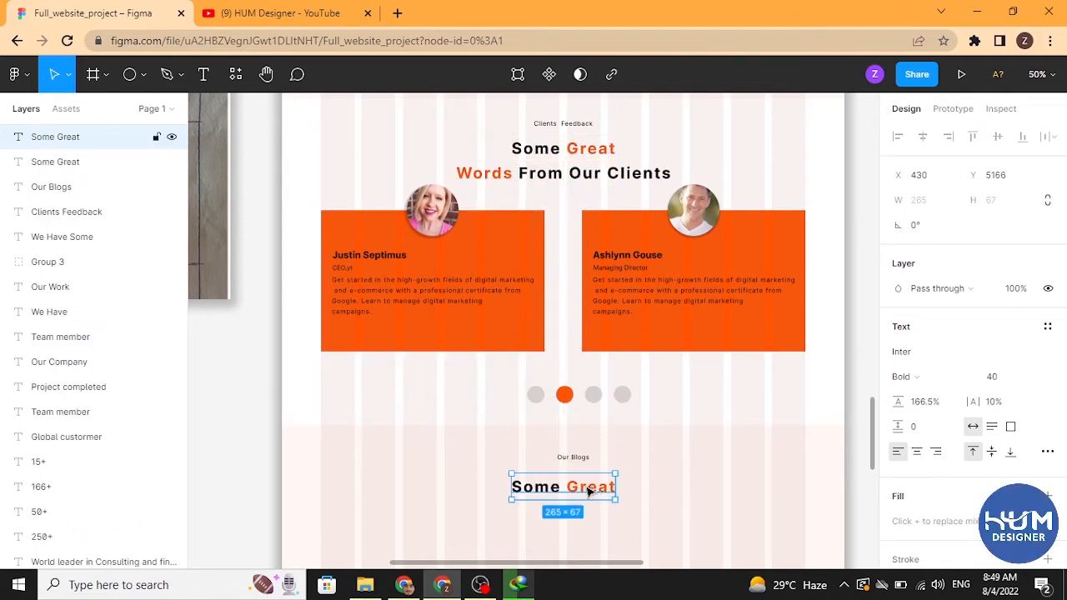
double_click(588, 488)
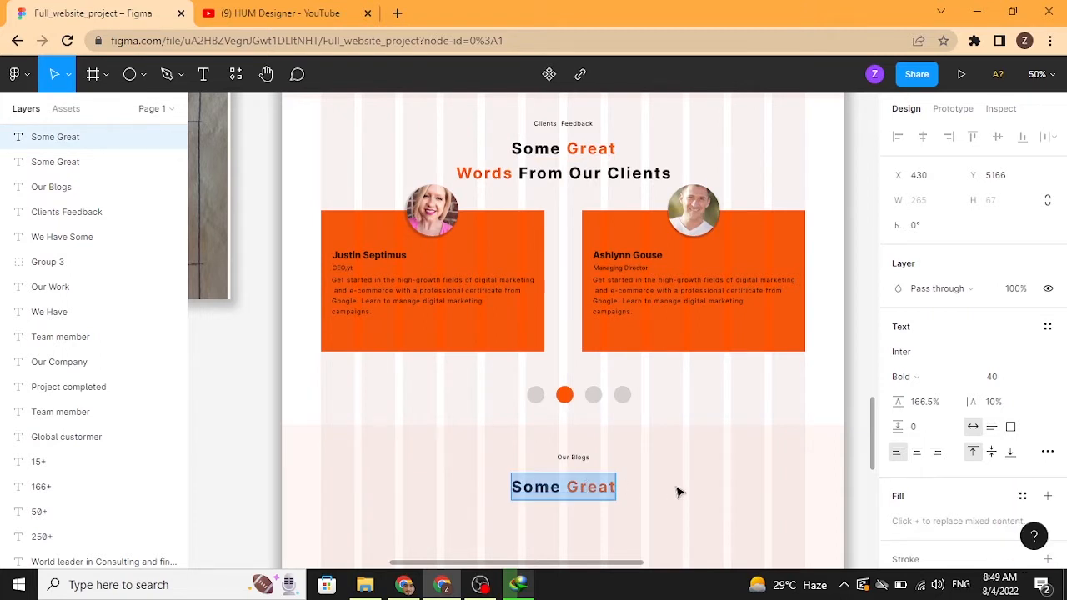
type("Our")
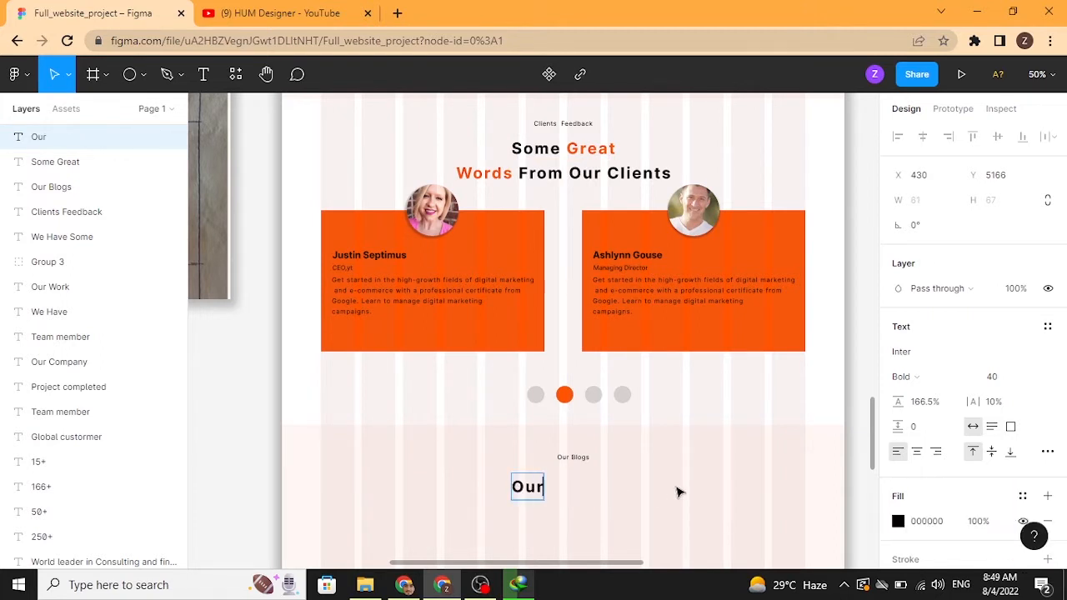
type(" Lates")
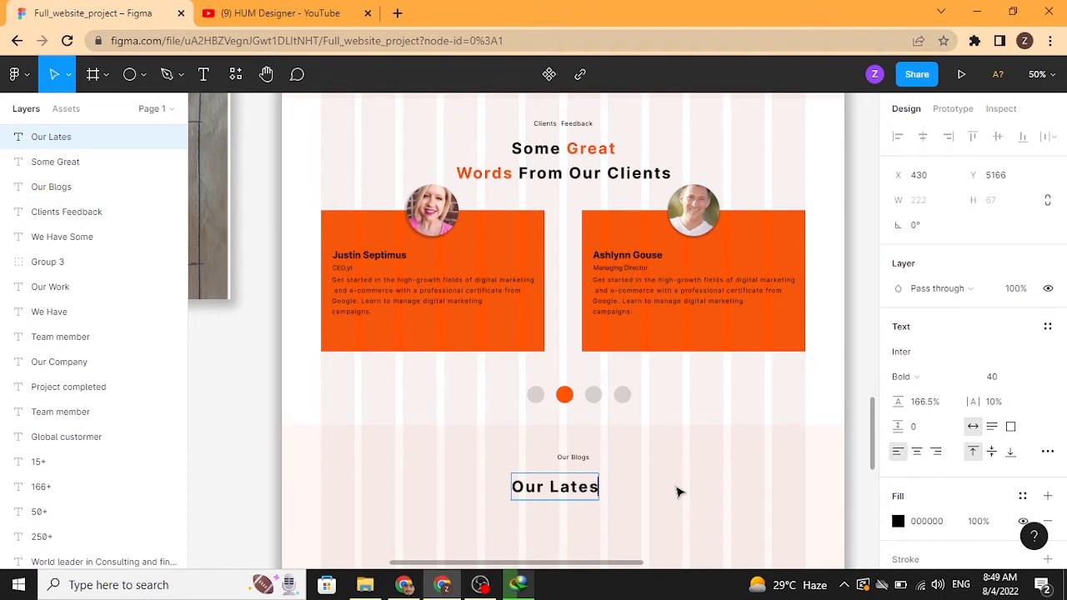
type("t Blogs")
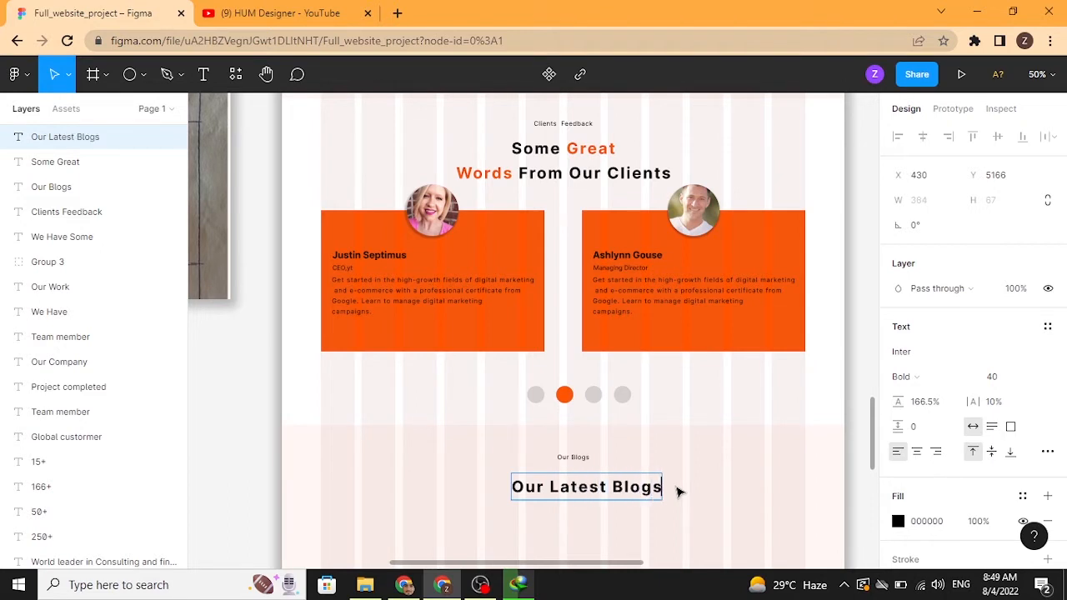
key("Escape")
Step: Duplicate the Our Latest Blogs heading below it and rewrite the copy as Will Keep Everyone Updated
left_click(678, 493)
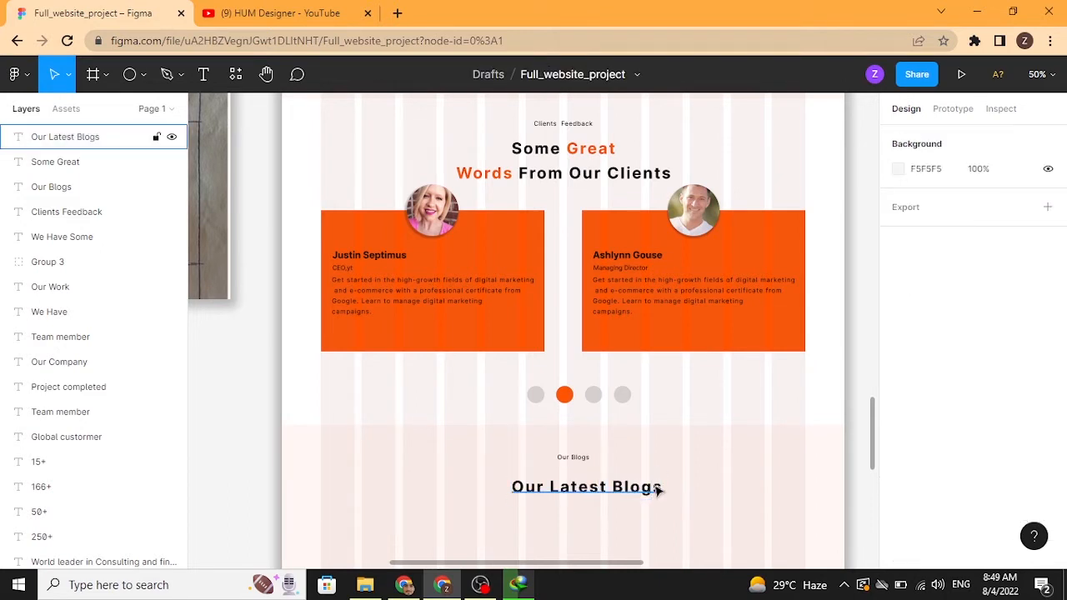
left_click_drag(662, 486, 648, 329)
key("Return")
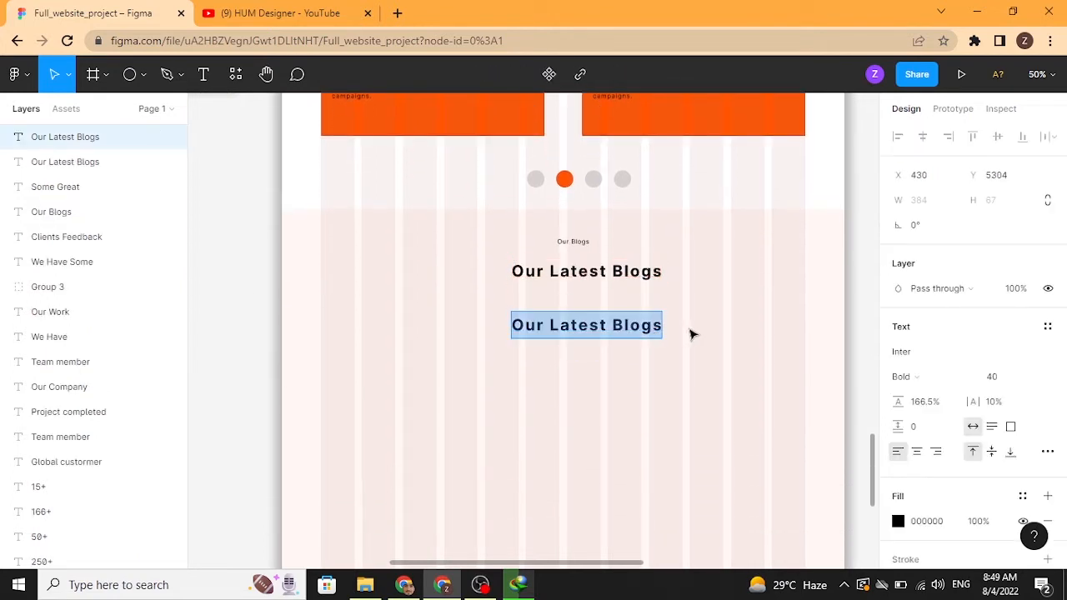
type("Will Ke")
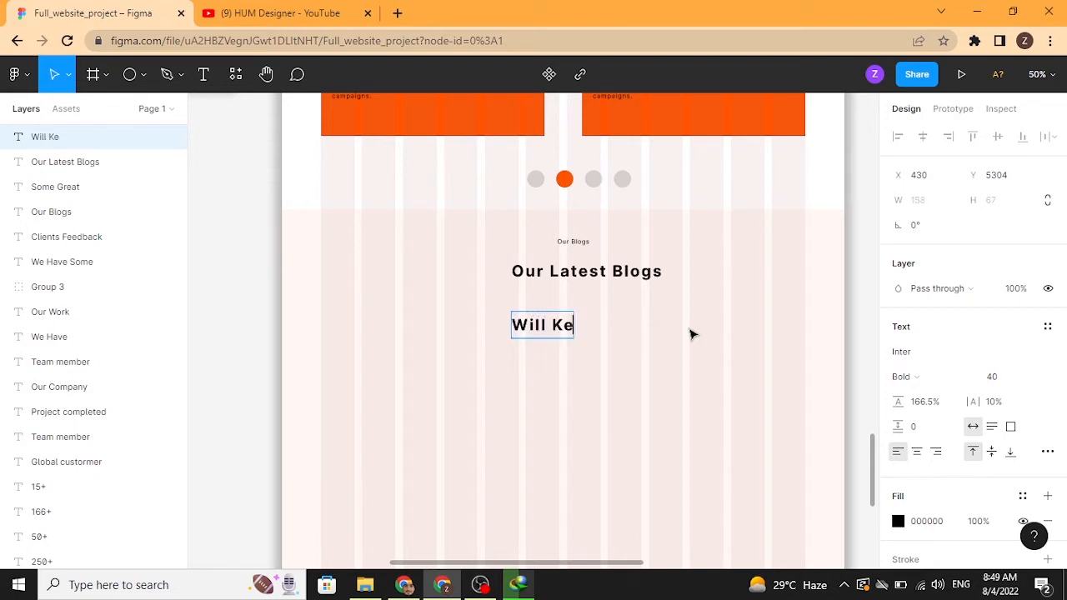
type("ep E")
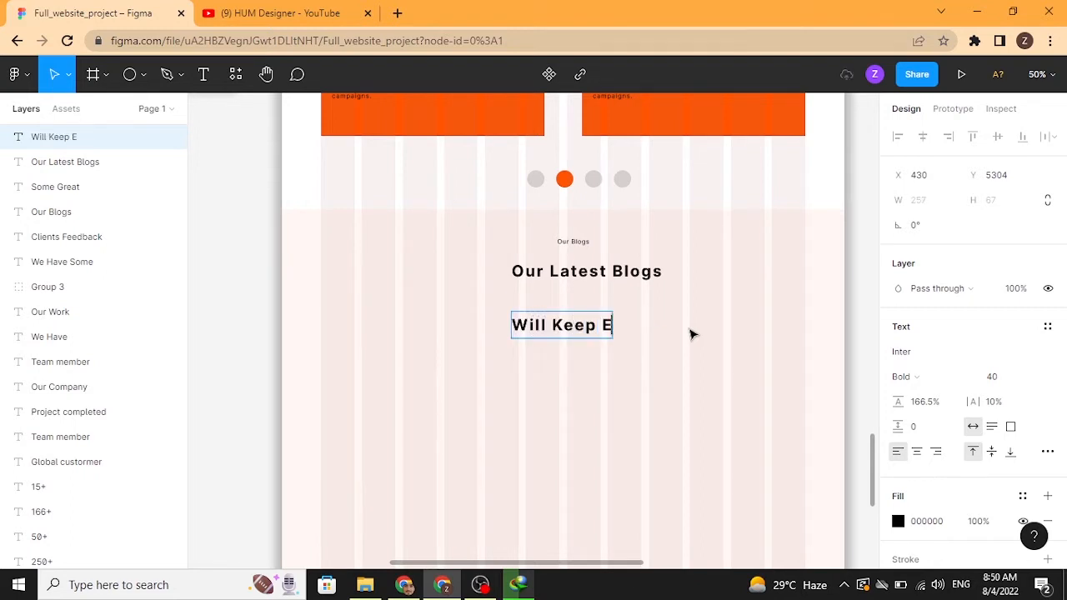
type("veryone U")
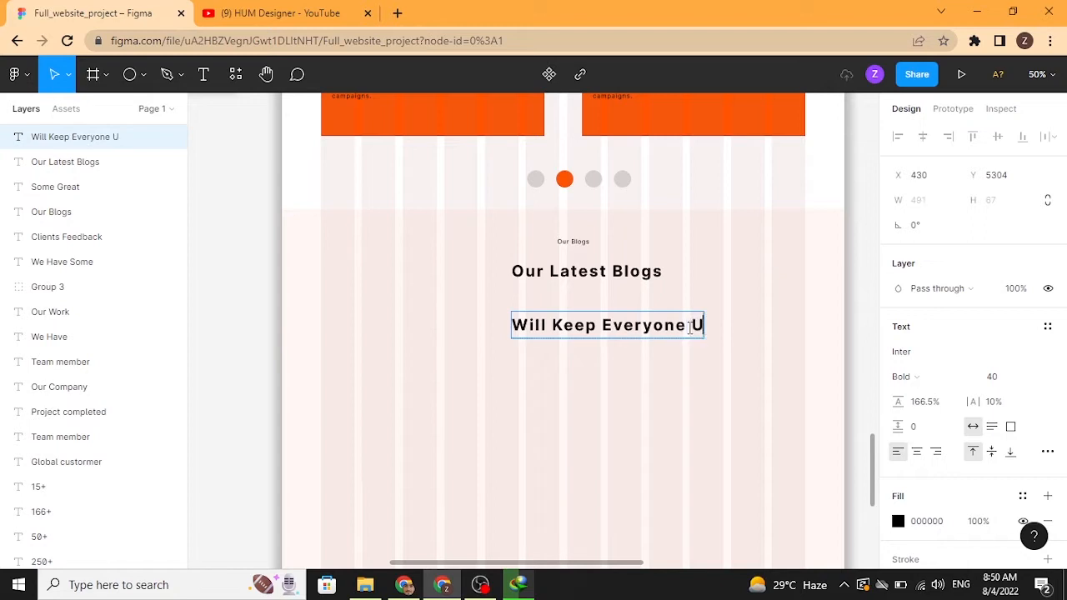
type("pdated")
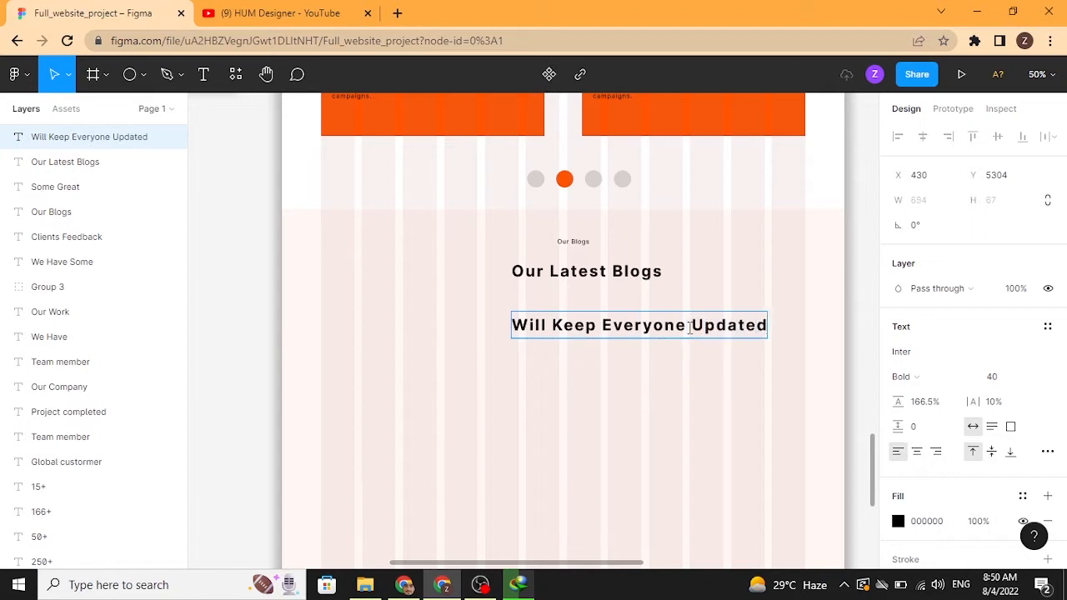
key("Escape")
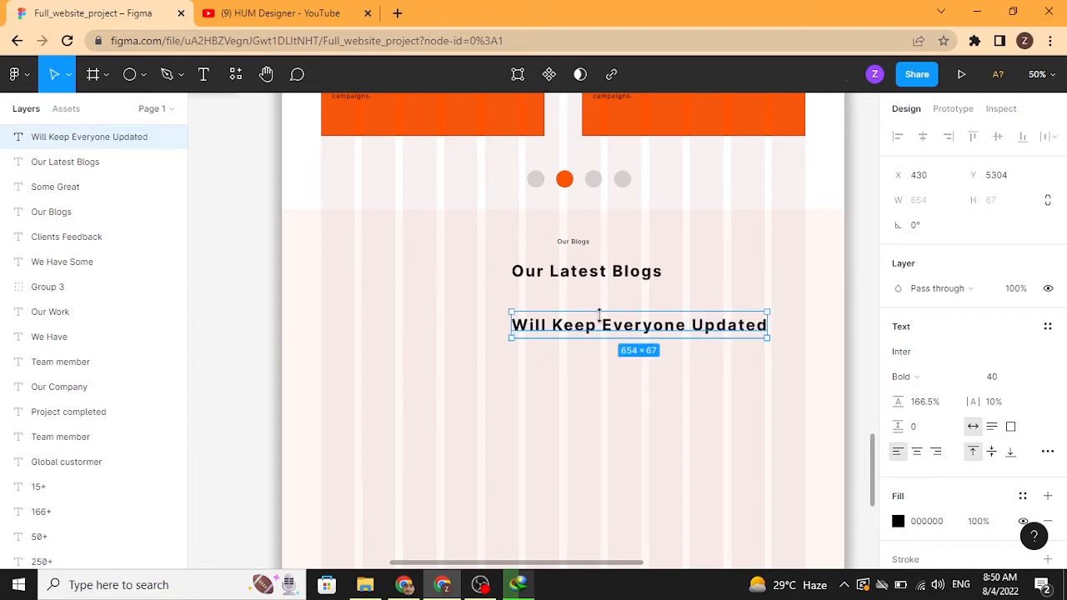
Step: Move the Will Keep Everyone Updated line up directly under Our Latest Blogs, centered
left_click_drag(601, 326, 552, 299)
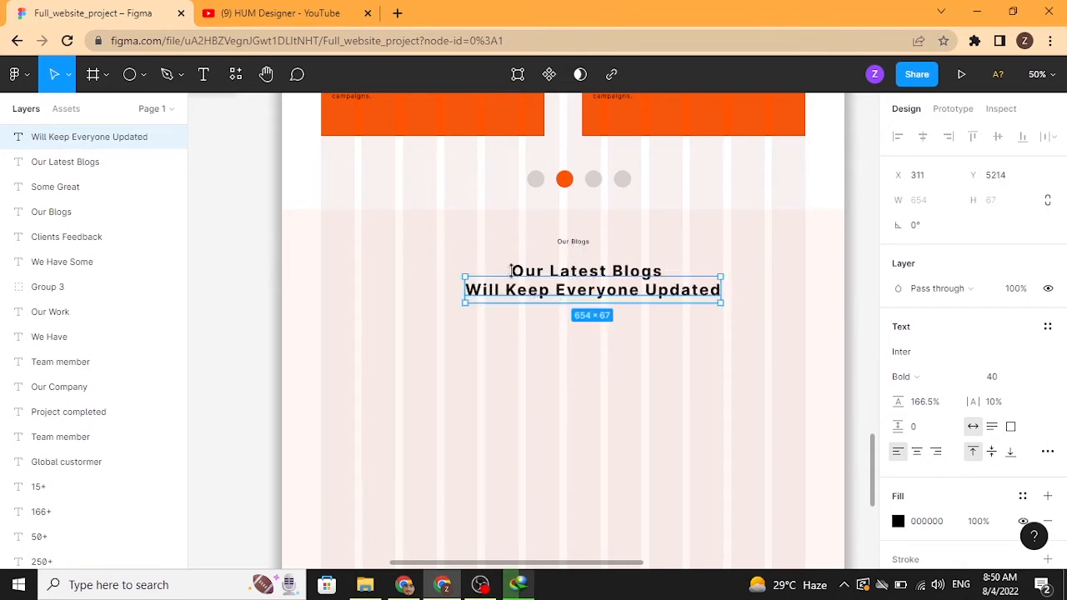
left_click(568, 365)
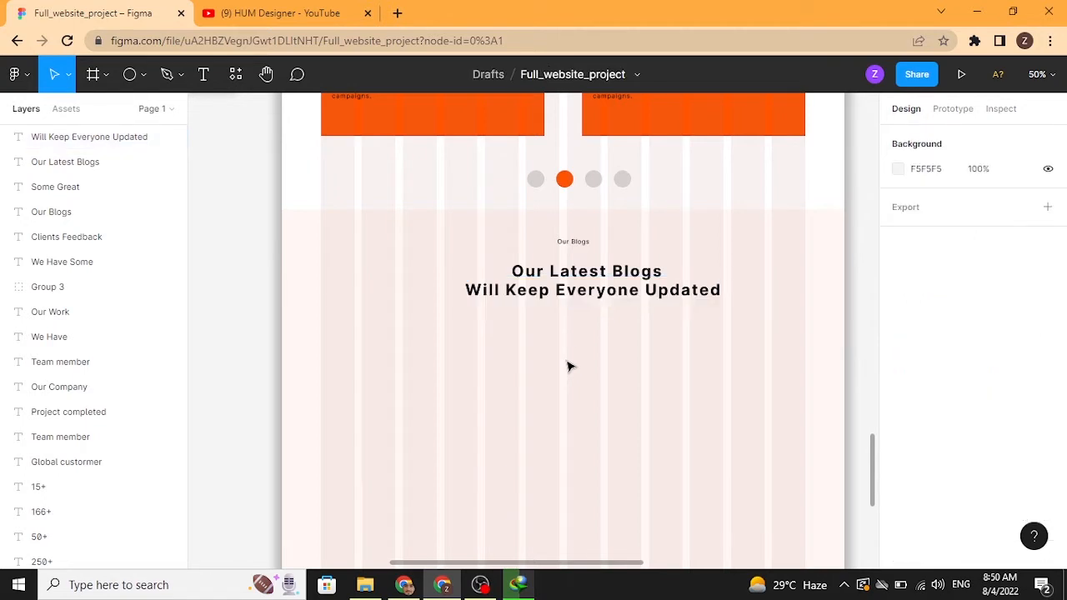
Step: Color the words Will Keep orange using the orange document color
left_click(557, 298)
double_click(547, 290)
left_click_drag(550, 290, 474, 302)
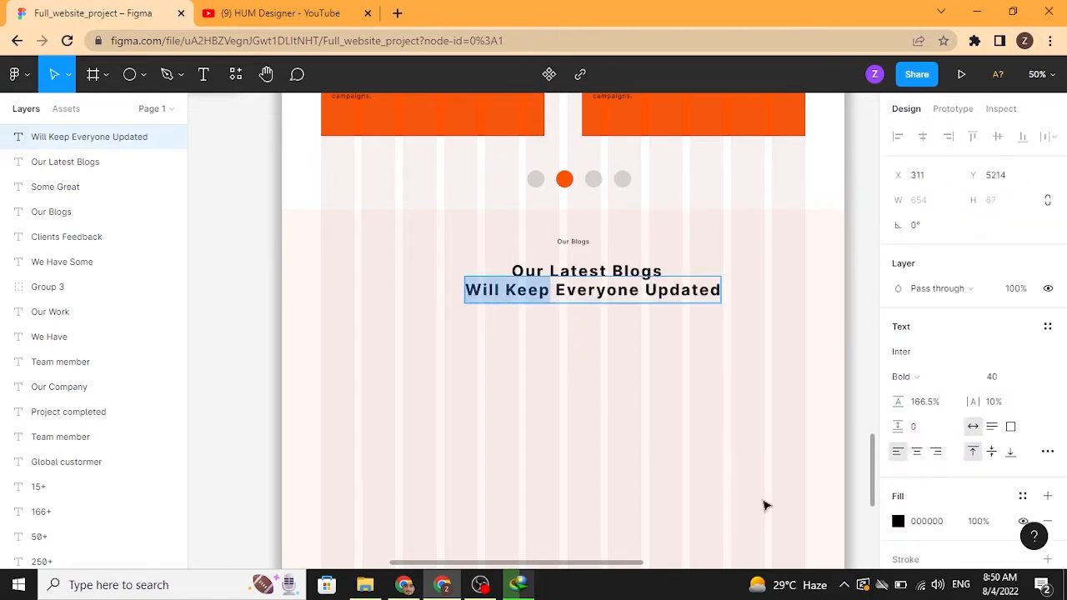
left_click(898, 521)
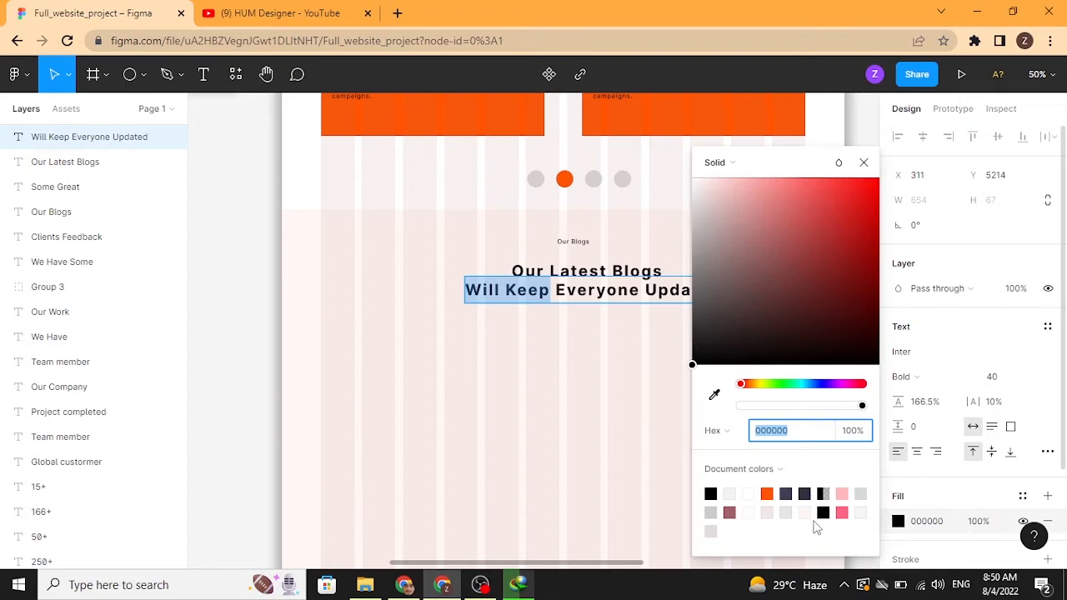
left_click(767, 494)
key("Escape")
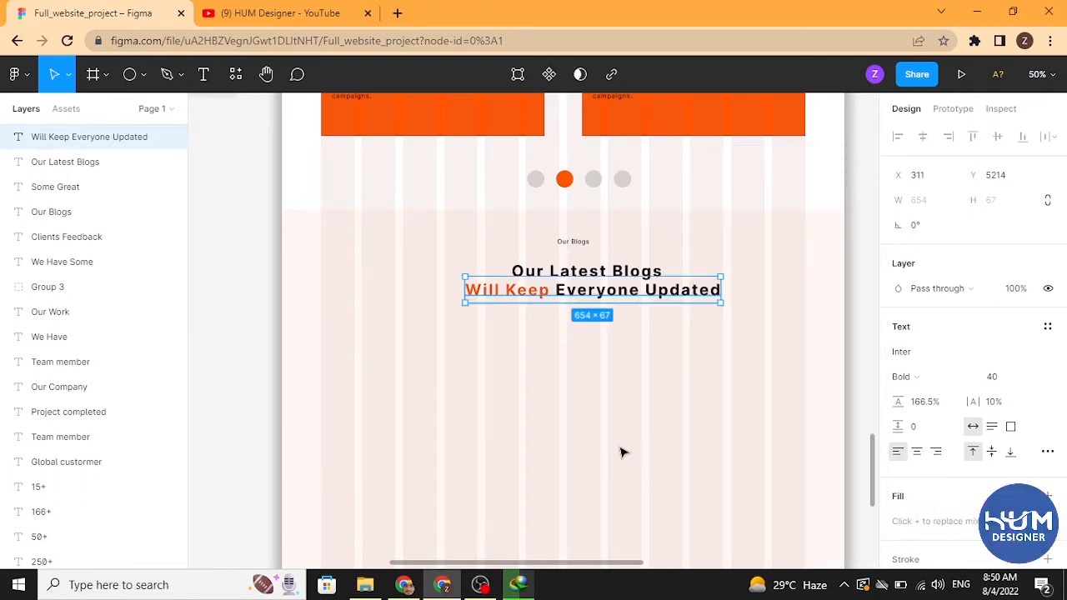
Step: Color the word Blogs in Our Latest Blogs with the same orange document color
double_click(619, 269)
left_click_drag(617, 269, 655, 278)
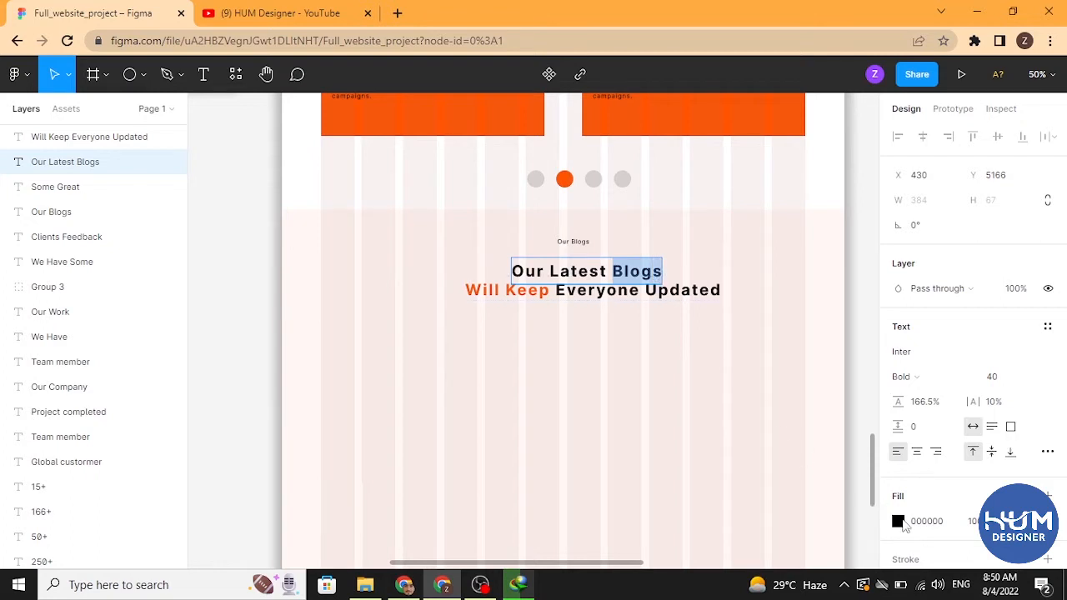
left_click(897, 521)
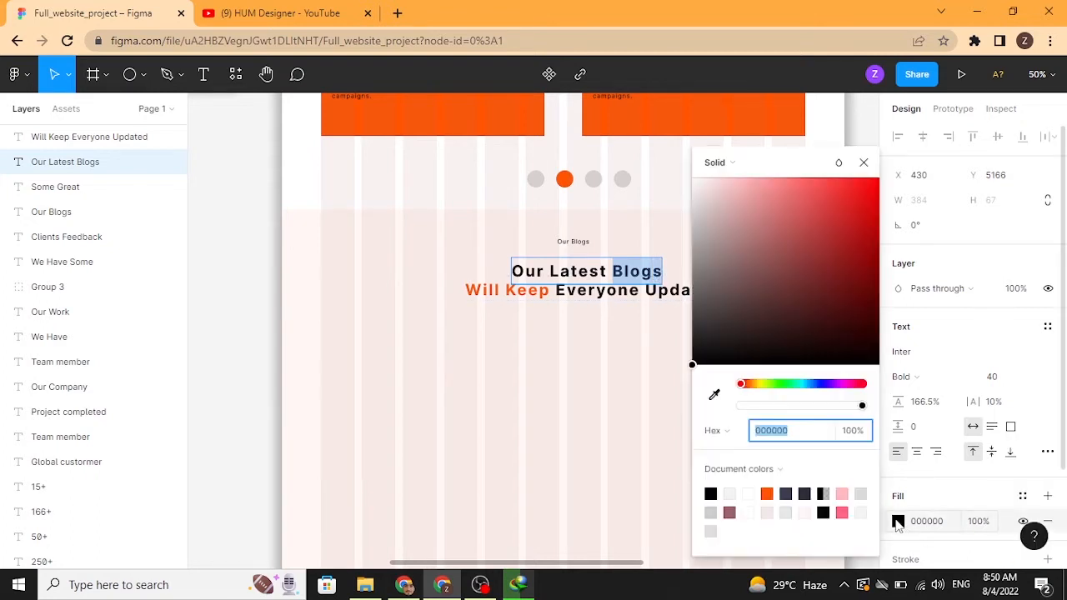
left_click(767, 493)
left_click(863, 162)
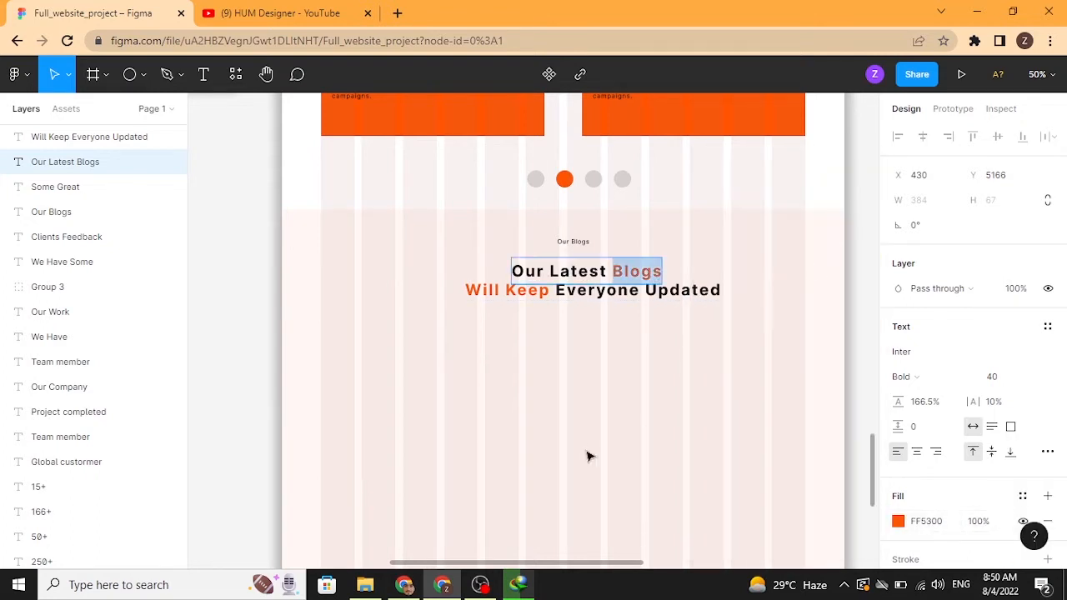
key("Escape")
Step: Select the Our Blogs label and both heading lines together and nudge them left to recenter the heading block
left_click(627, 300)
left_click_drag(626, 300, 627, 303)
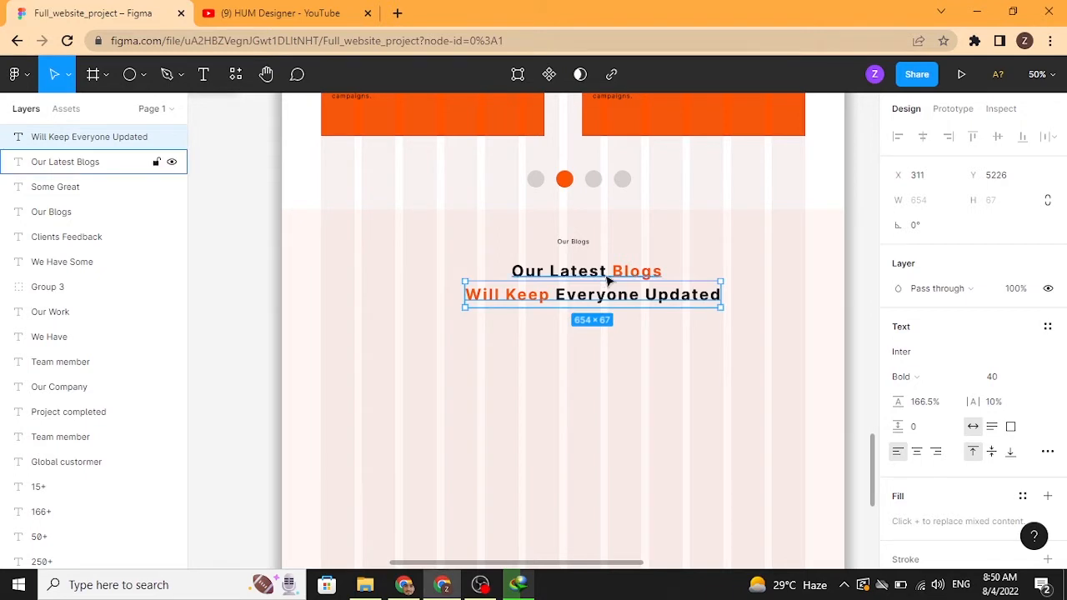
left_click(604, 275, "shift")
left_click(582, 243, "shift")
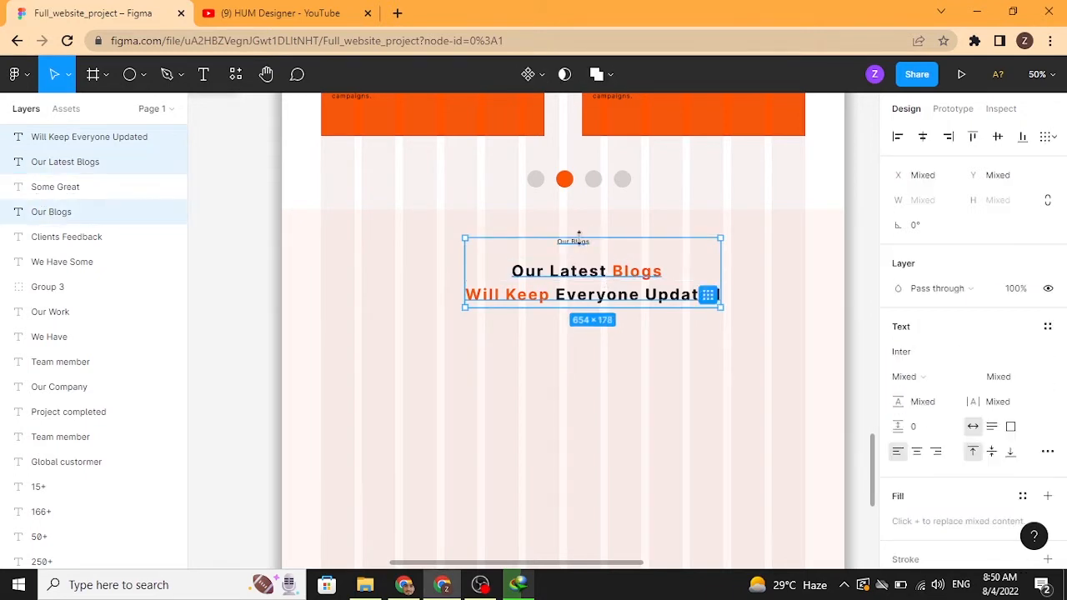
key("Left")
key("Left")
key("Left")
key("Left")
key("shift+Left")
key("shift+Left")
key("shift+Left")
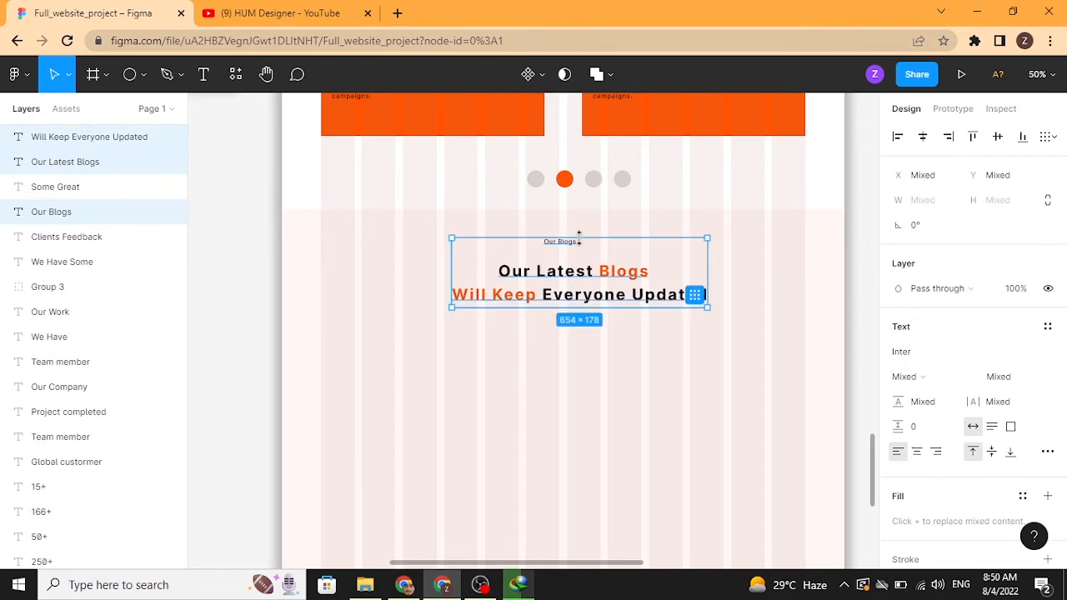
key("Escape")
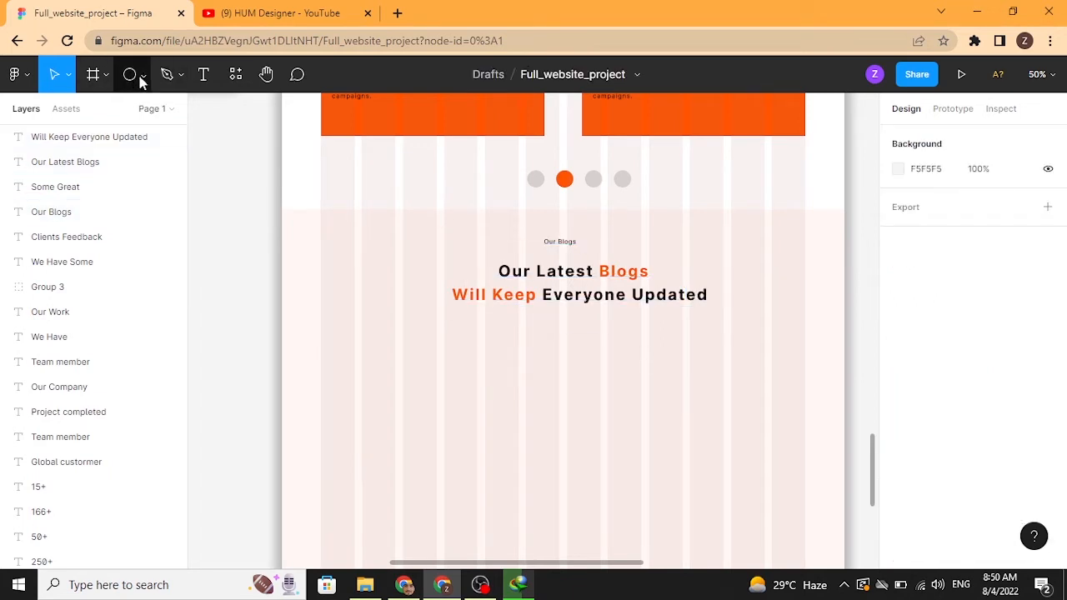
left_click(143, 75)
left_click(134, 110)
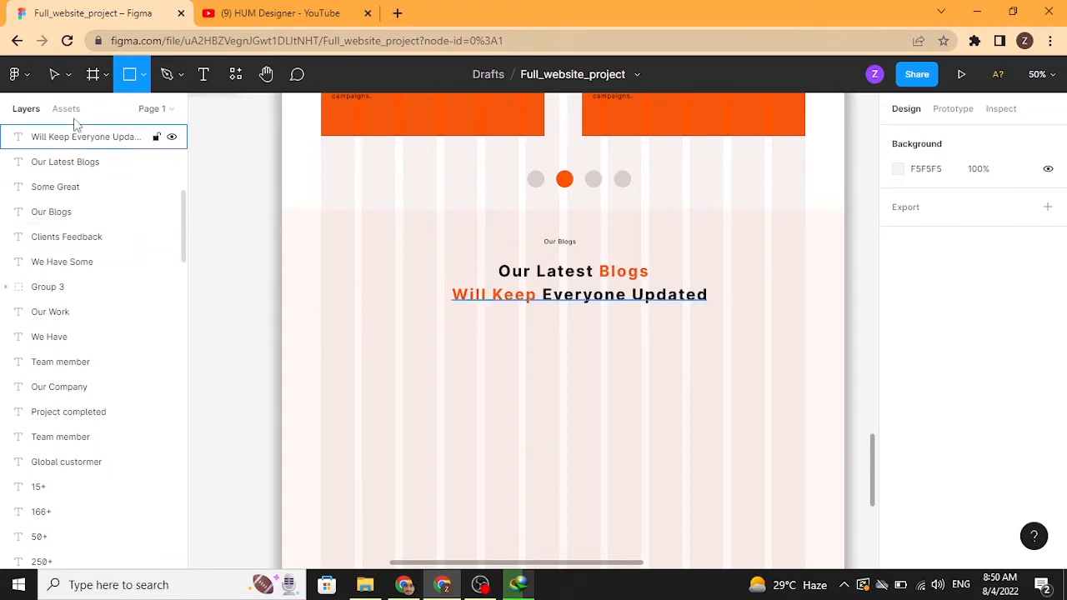
left_click(54, 74)
Step: Duplicate an orange card rectangle below the headings, then duplicate it again to the right with a 96 gap
left_click(370, 133)
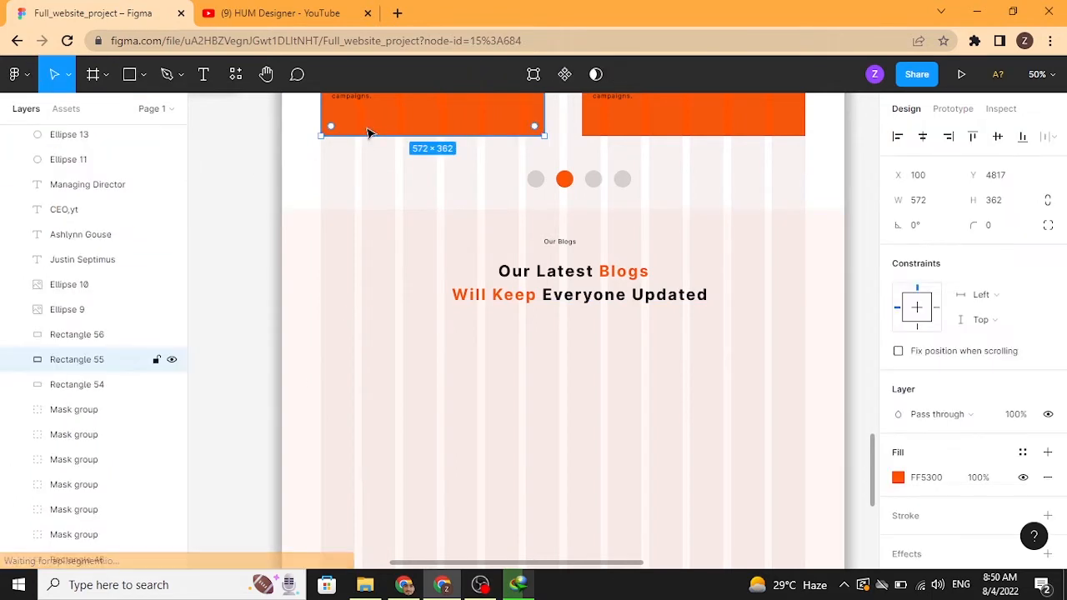
left_click_drag(369, 131, 363, 479)
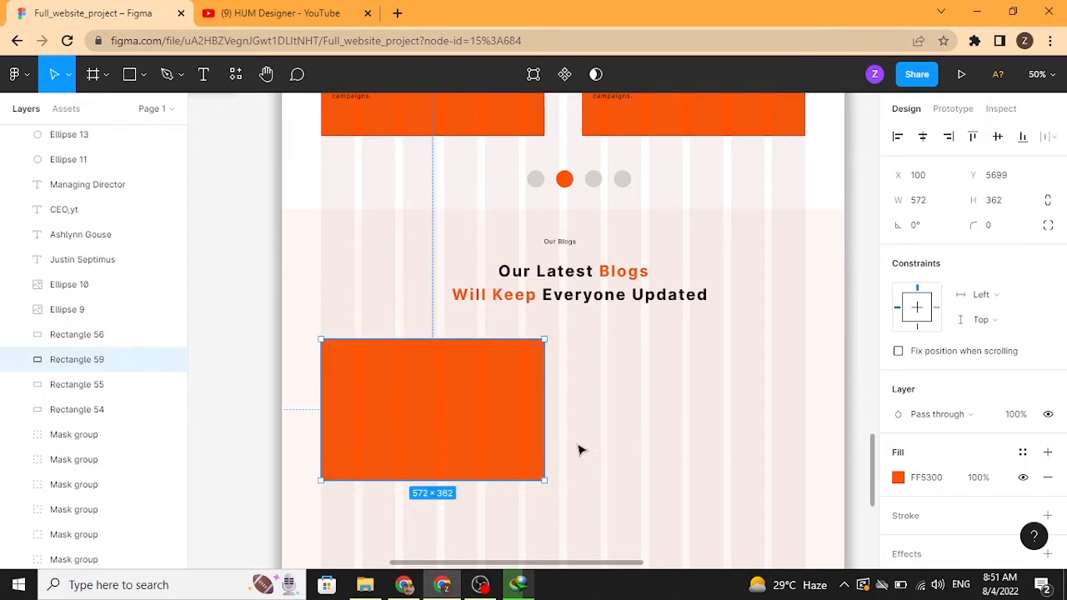
left_click_drag(369, 417, 633, 425)
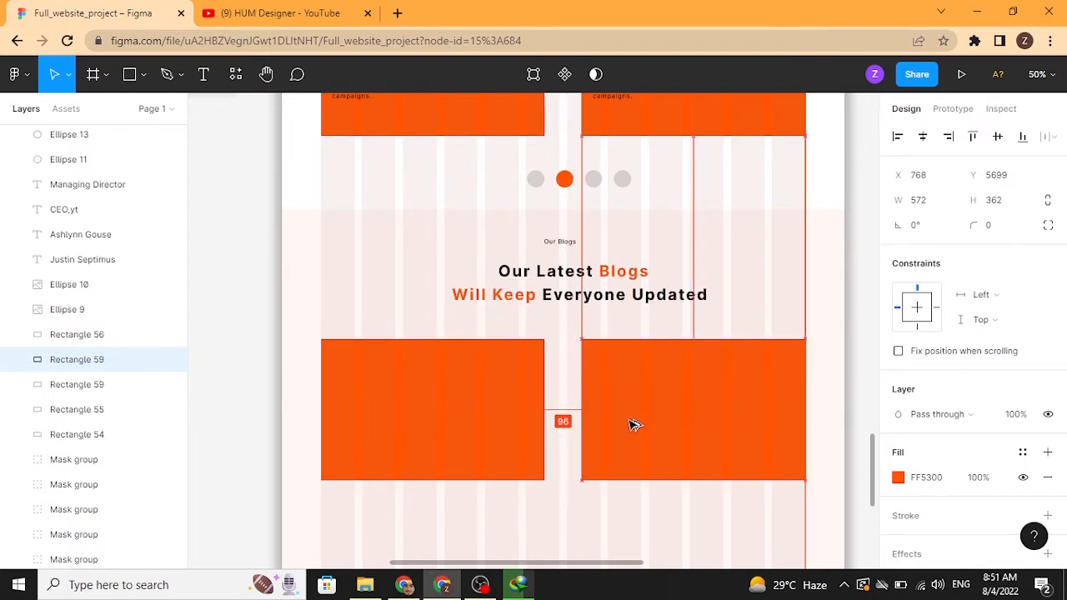
Step: Select both new card rectangles and change their fill to white FFFFFF
left_click(536, 431, "shift")
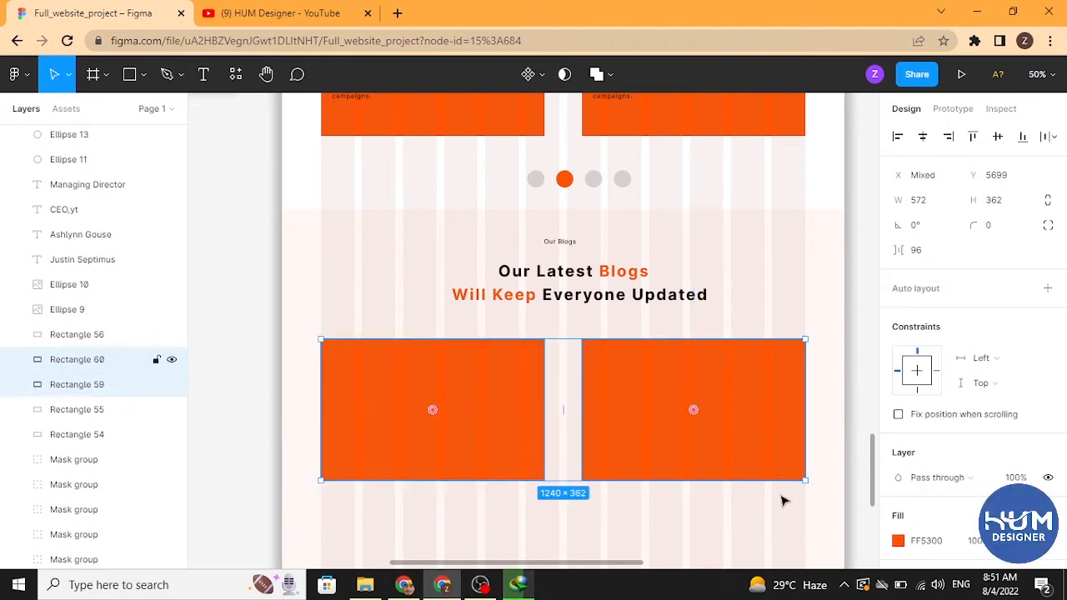
left_click(898, 540)
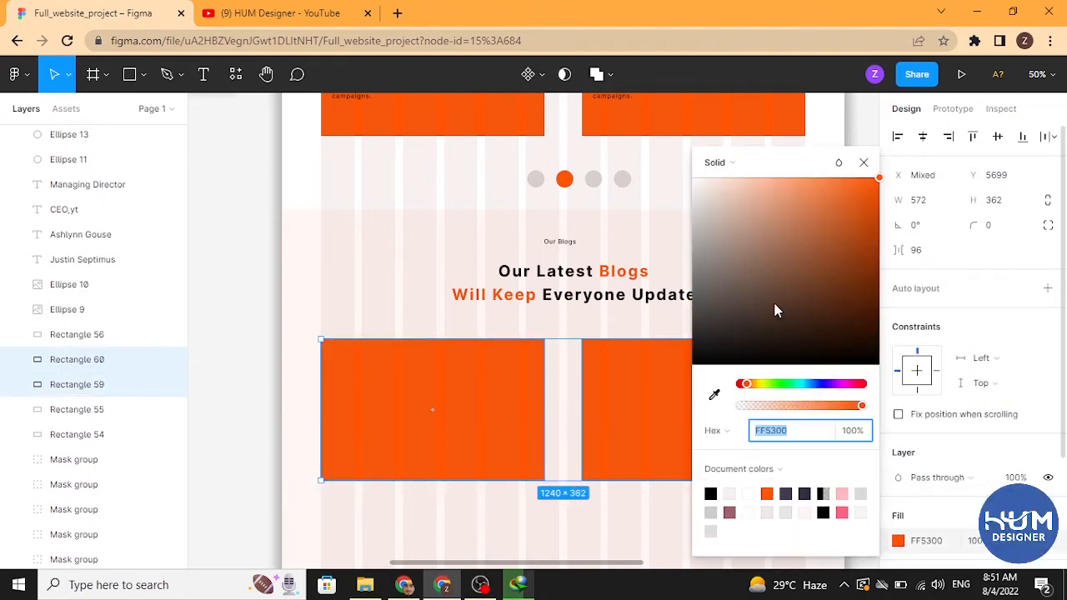
left_click_drag(774, 306, 683, 177)
left_click(862, 165)
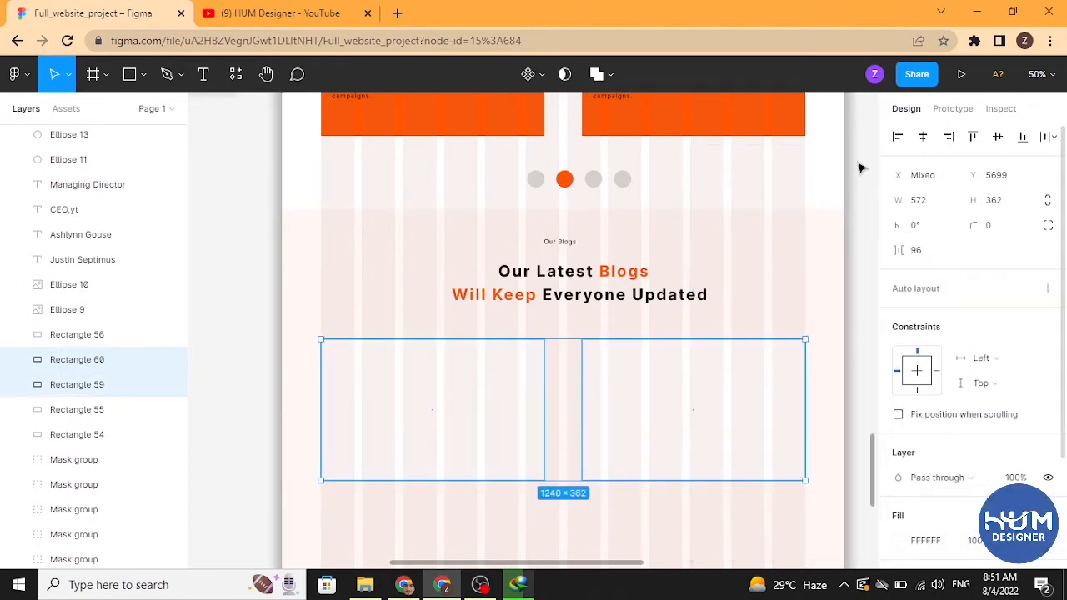
Step: Add a drop shadow to both cards and set it to X 0, Y 0, blur 6 and spread 4
scroll(967, 350, "down", 3)
left_click(895, 474)
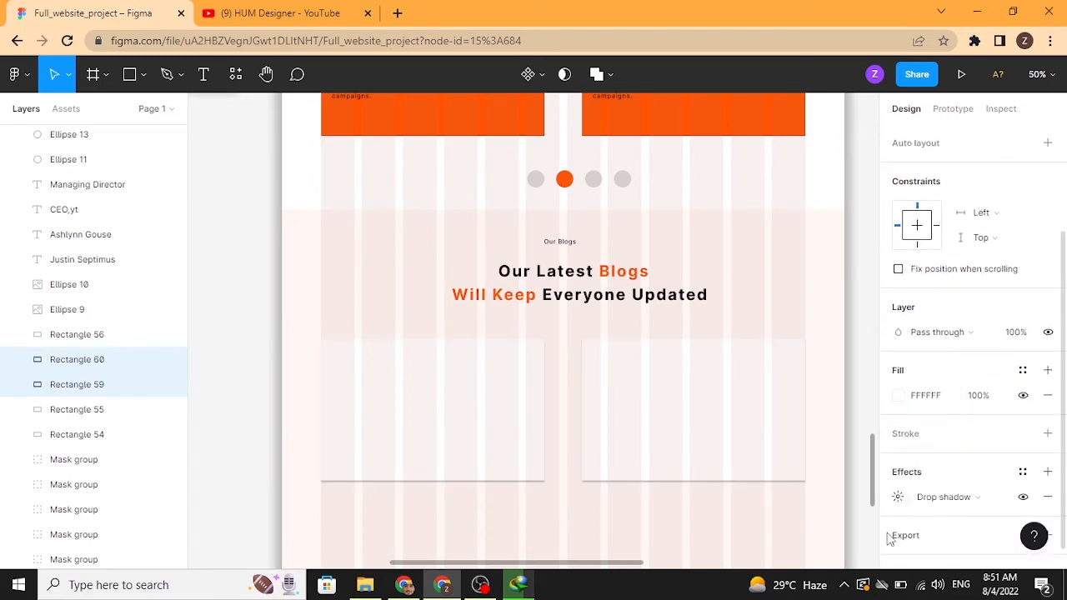
left_click(897, 497)
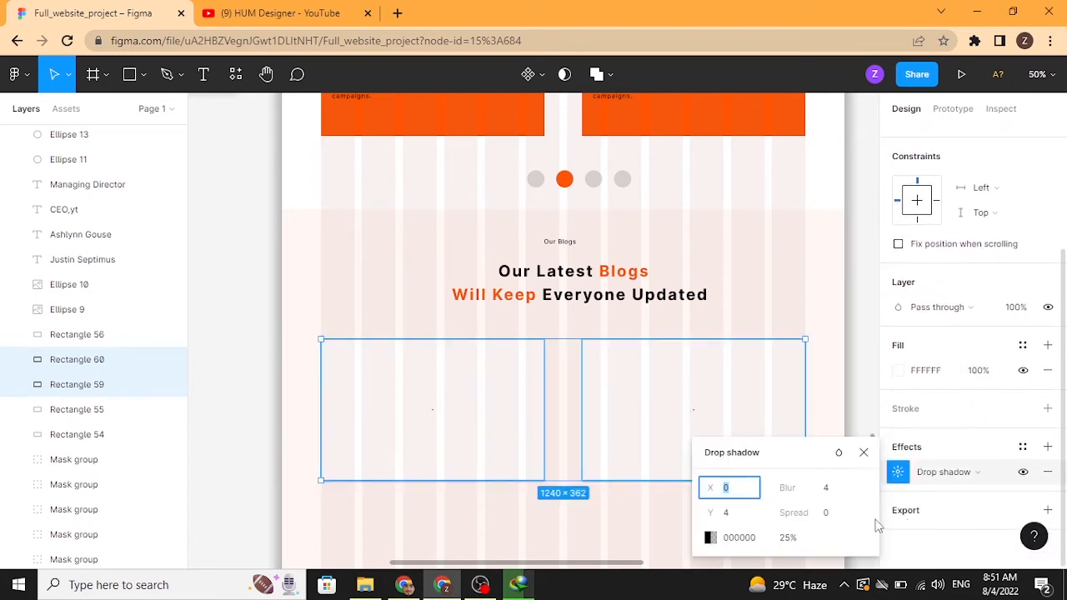
left_click_drag(795, 518, 802, 519)
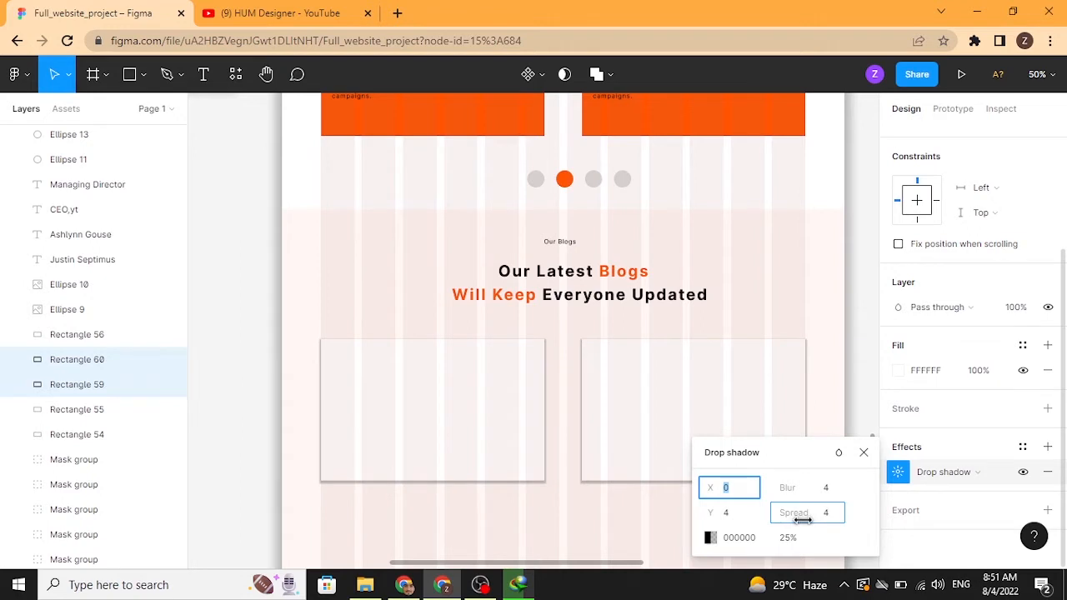
mouse_move(708, 491)
left_mouse_down()
mouse_move(720, 497)
mouse_move(709, 498)
left_mouse_up()
key("Tab")
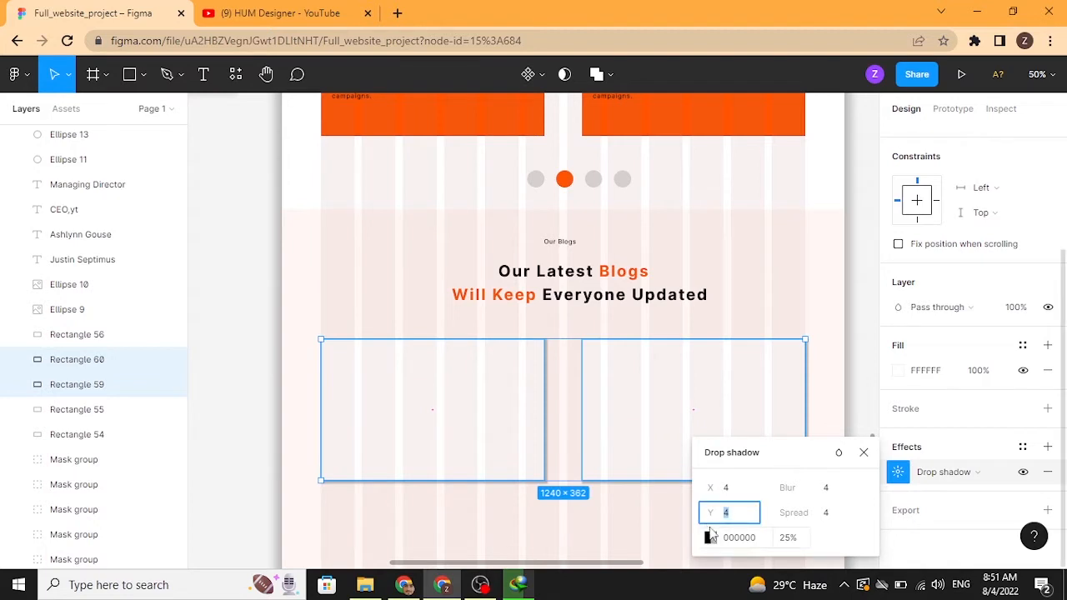
type("0")
key("shift+Tab")
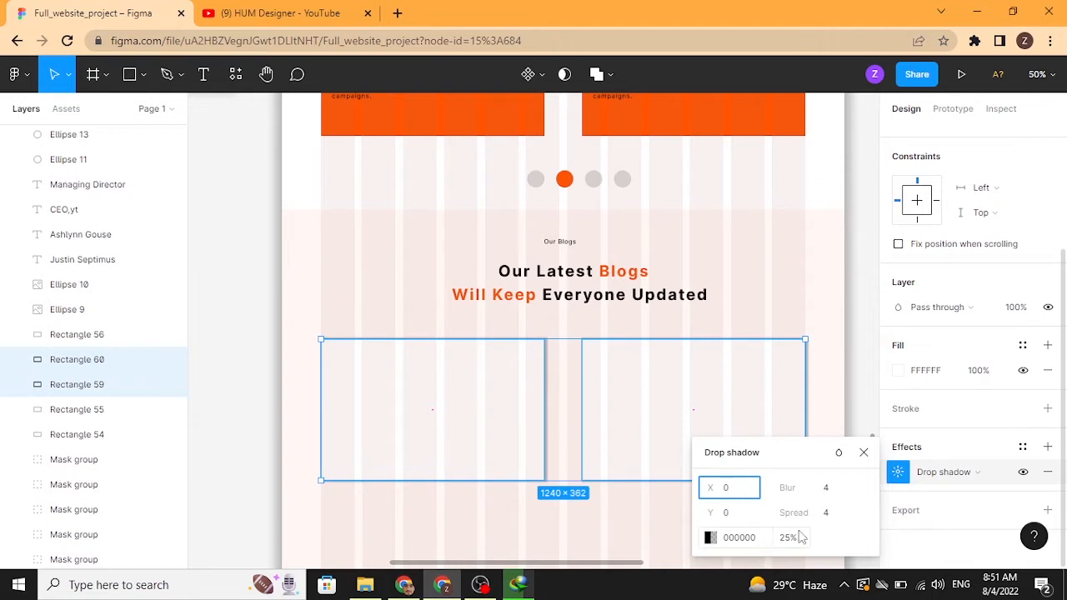
left_click_drag(790, 488, 813, 496)
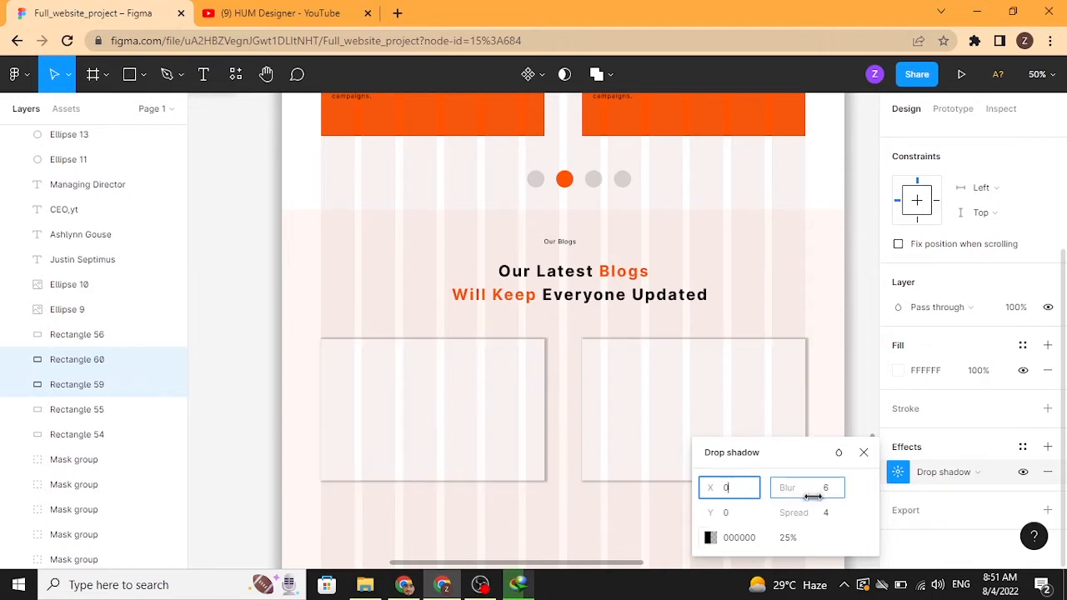
left_click(863, 451)
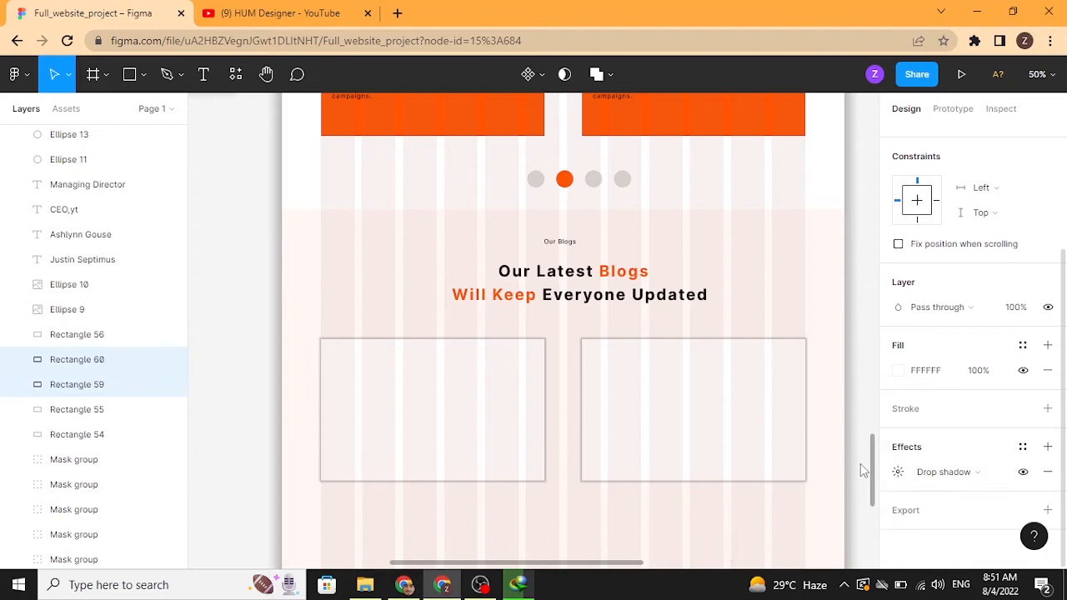
Step: Add a text label reading Graphic Design inside the left card
left_click(868, 419)
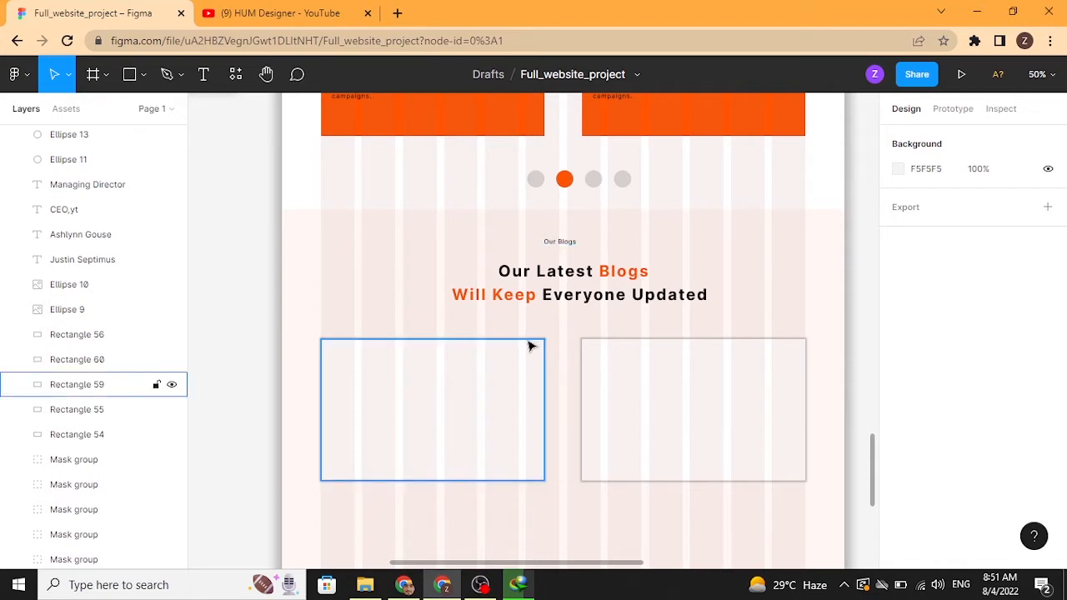
key("t")
left_click(372, 374)
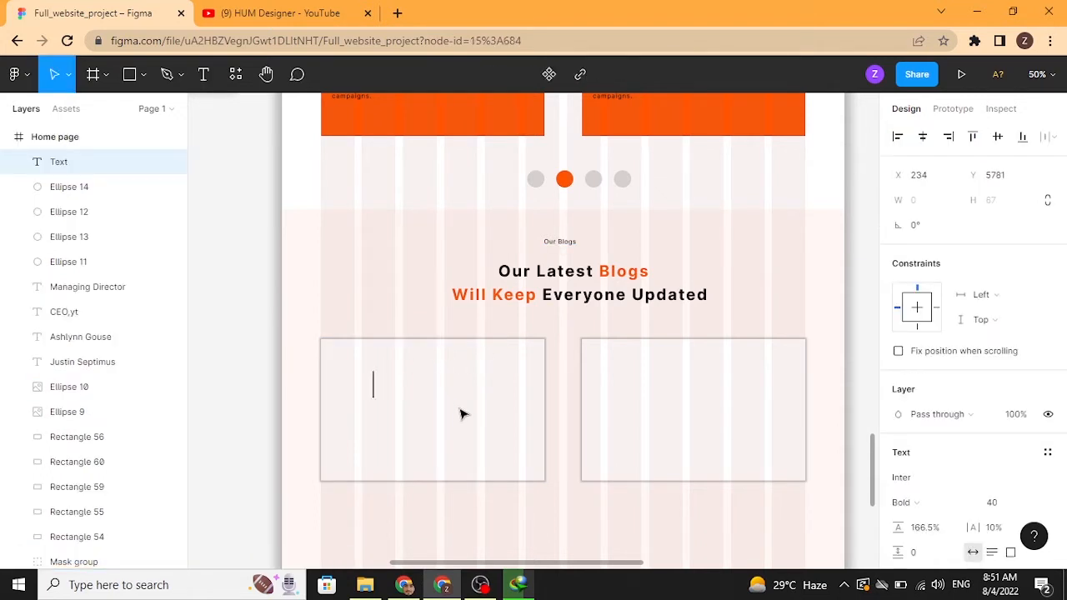
type("Graphic Design")
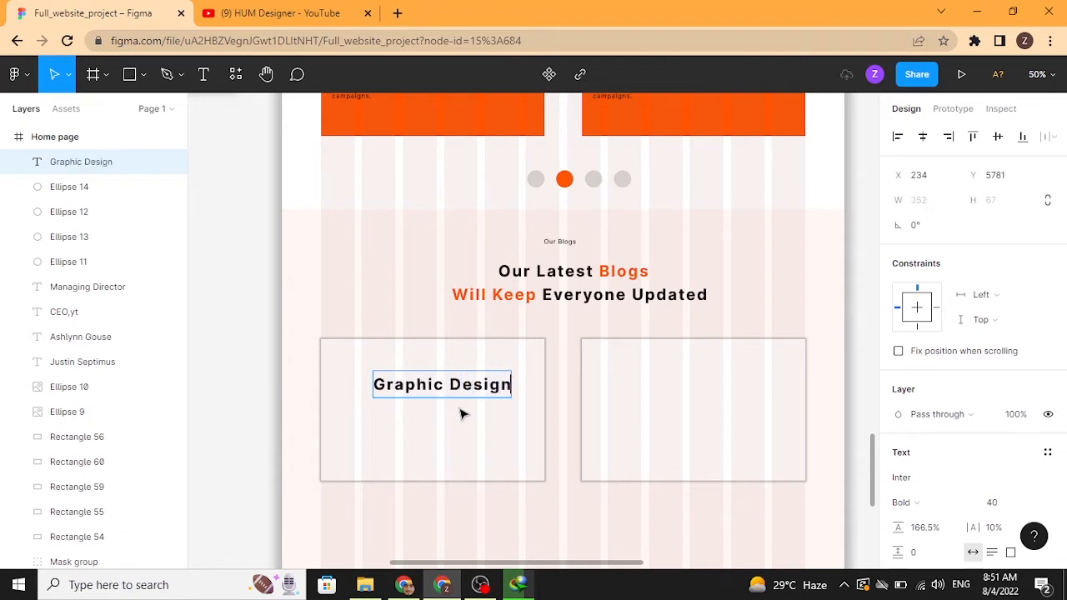
key("Escape")
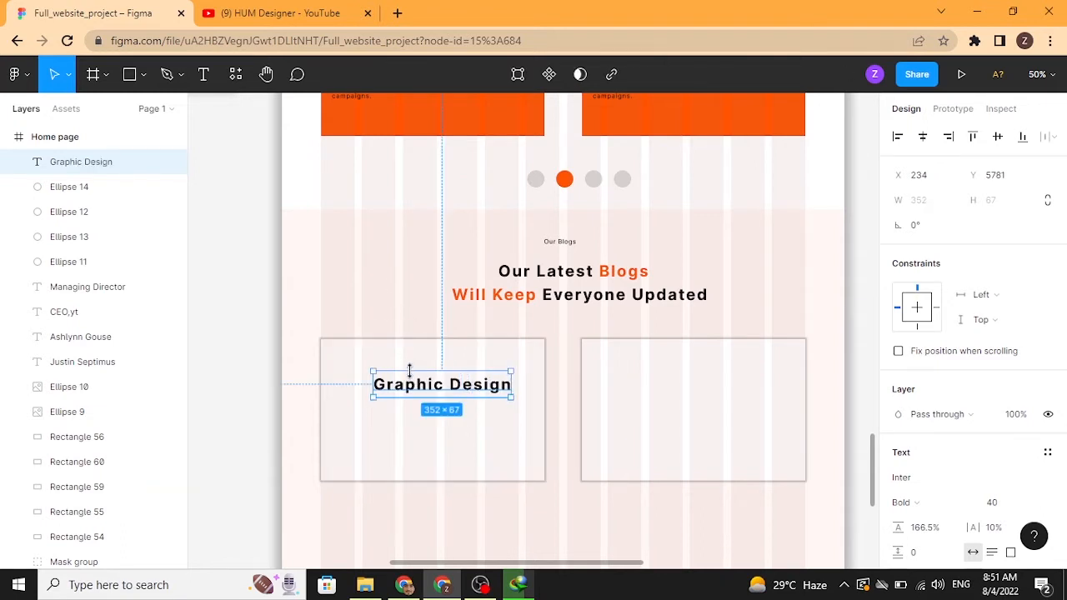
Step: Set the Graphic Design label to Regular weight and font size 20
left_click(395, 278)
left_click(431, 390)
scroll(998, 486, "down", 2)
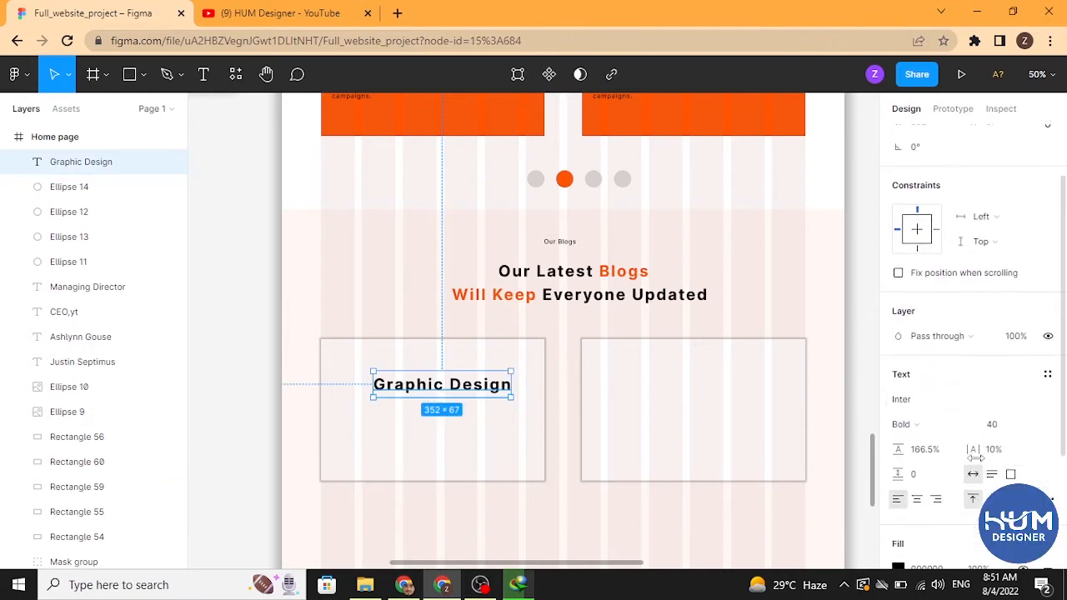
left_click(941, 423)
left_click(926, 238)
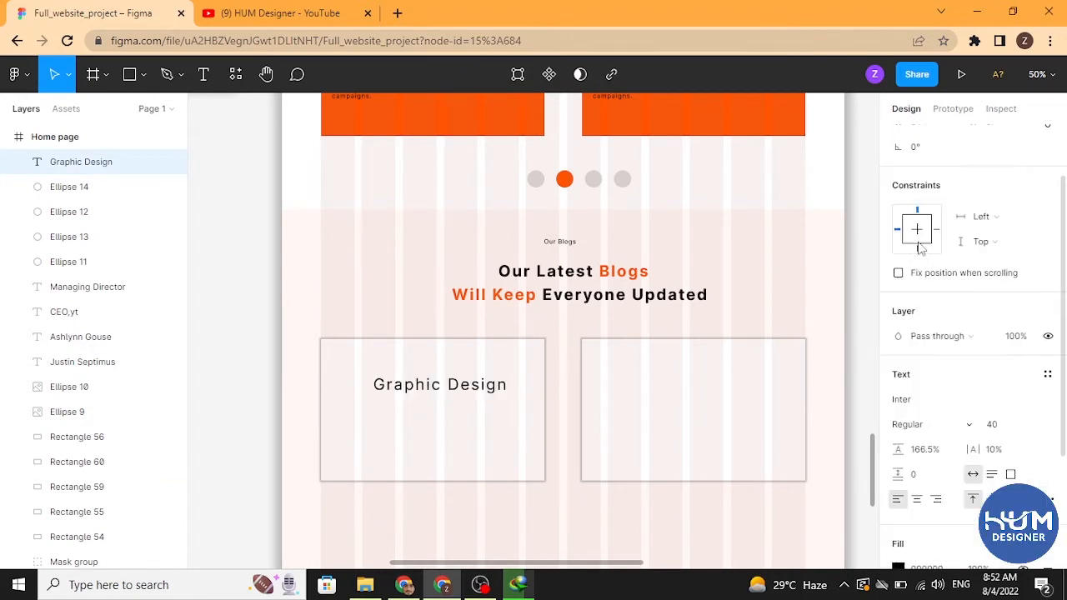
left_click(1031, 425)
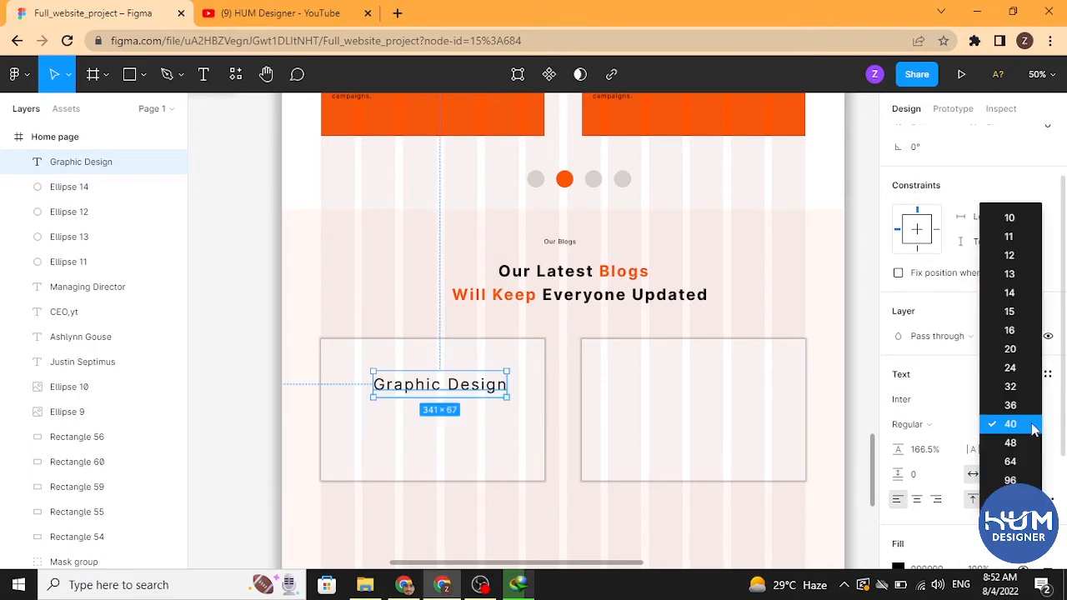
left_click(1032, 353)
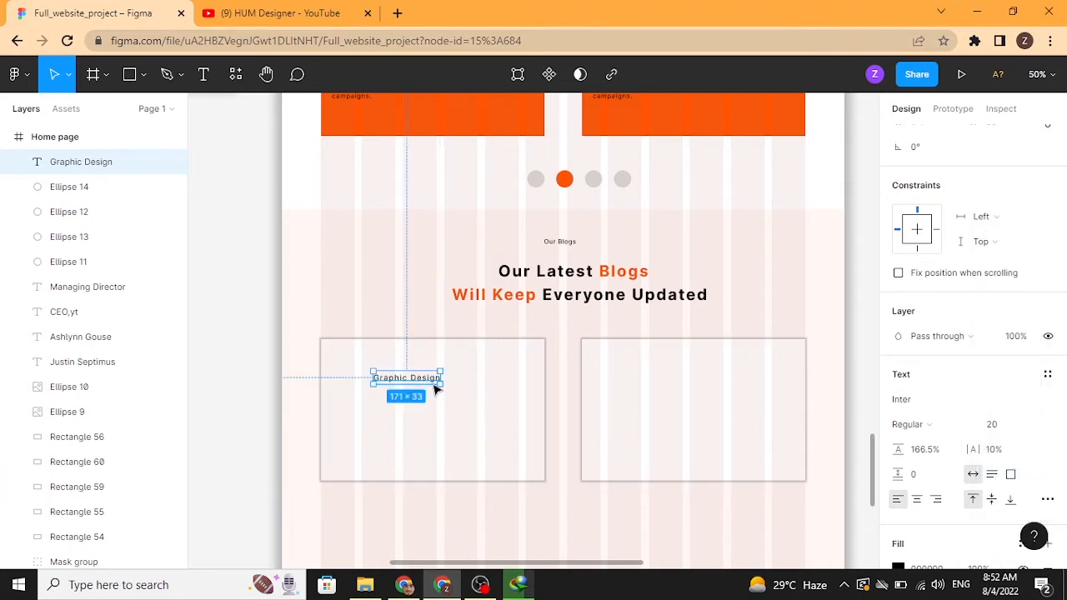
Step: Move the Graphic Design label into the card's upper-left corner and color it with the orange document color
left_click_drag(429, 386, 387, 365)
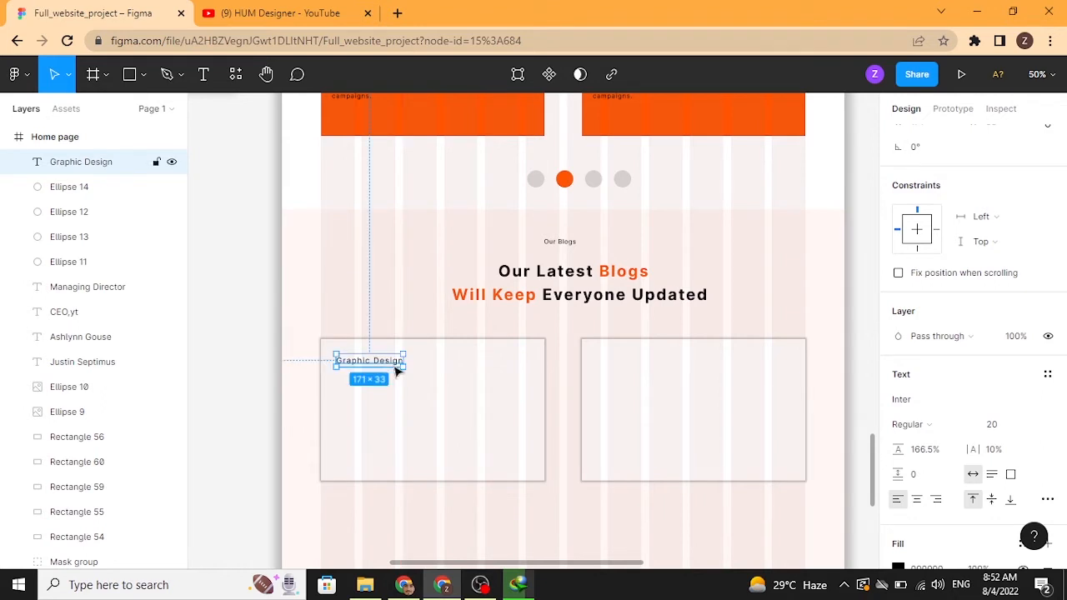
scroll(922, 517, "down", 2)
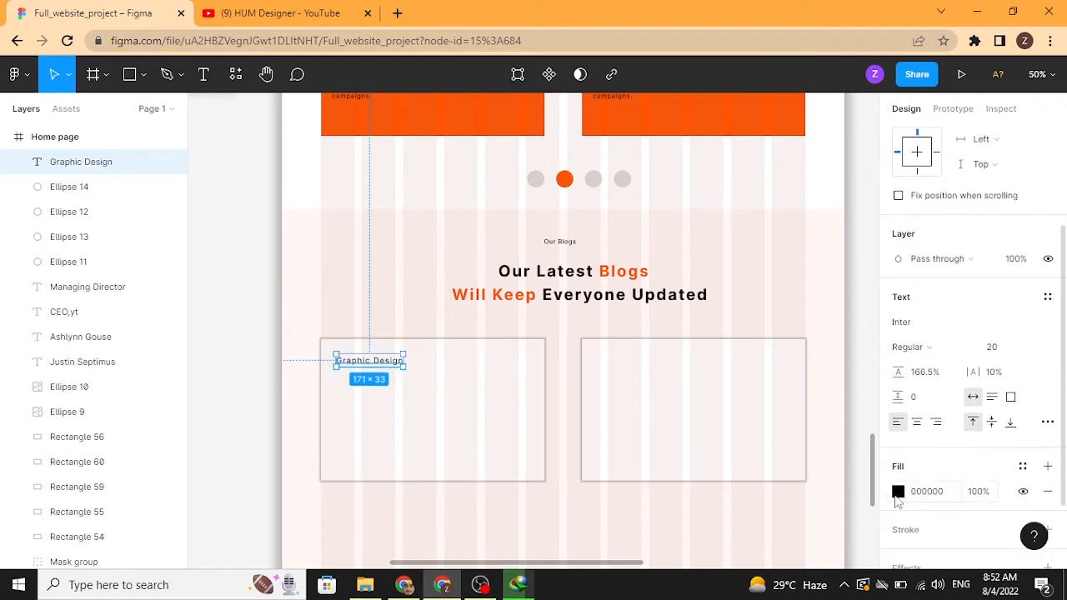
left_click(897, 491)
left_click(767, 494)
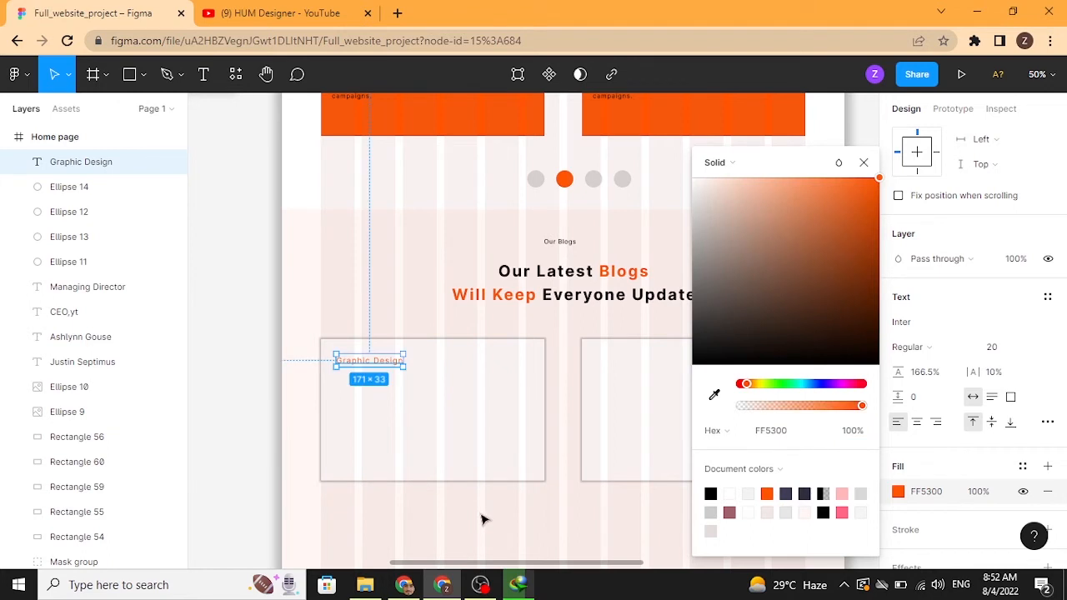
left_click(482, 519)
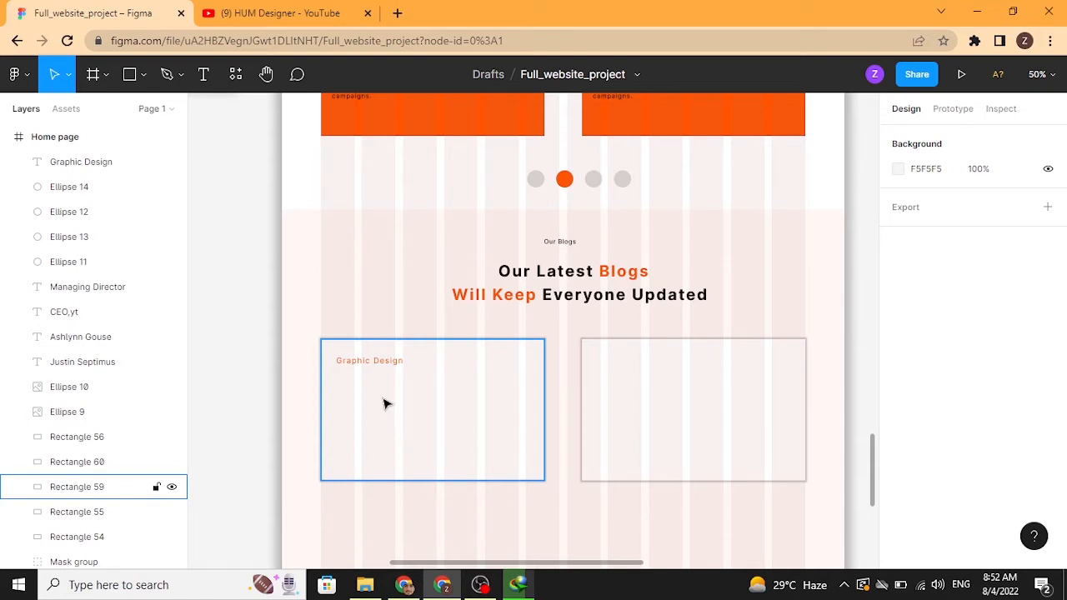
Step: Change the Graphic Design label's font weight to Bold
left_click(385, 364)
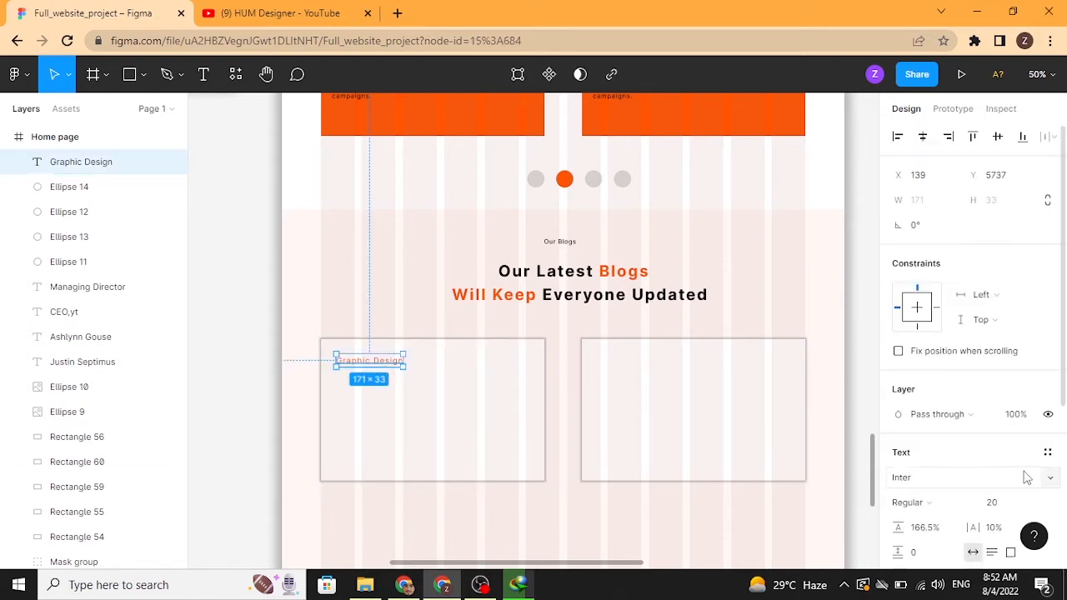
left_click(958, 506)
left_click(917, 293)
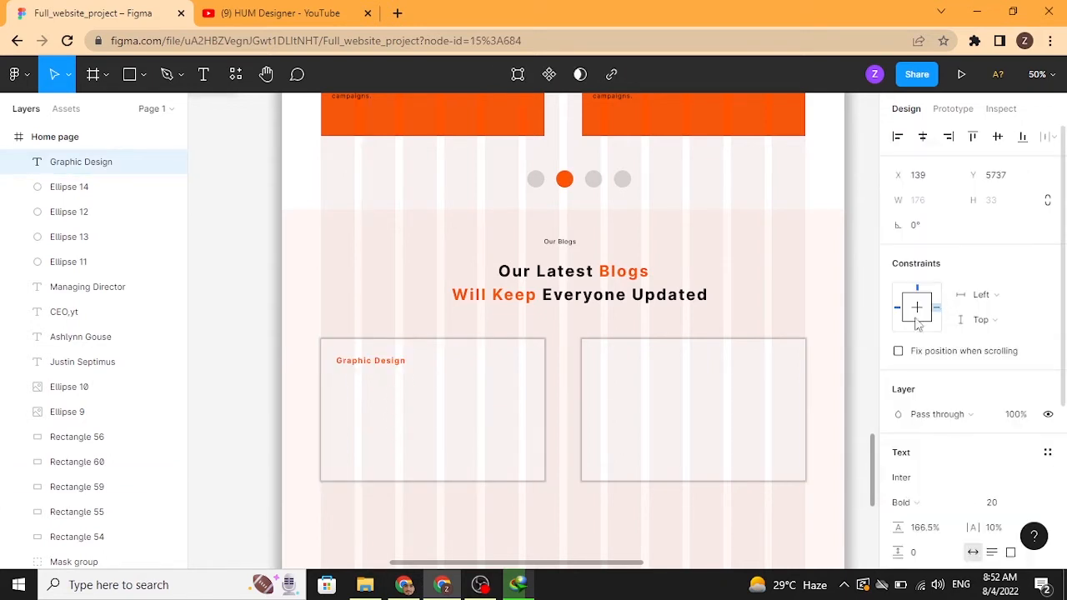
left_click(261, 414)
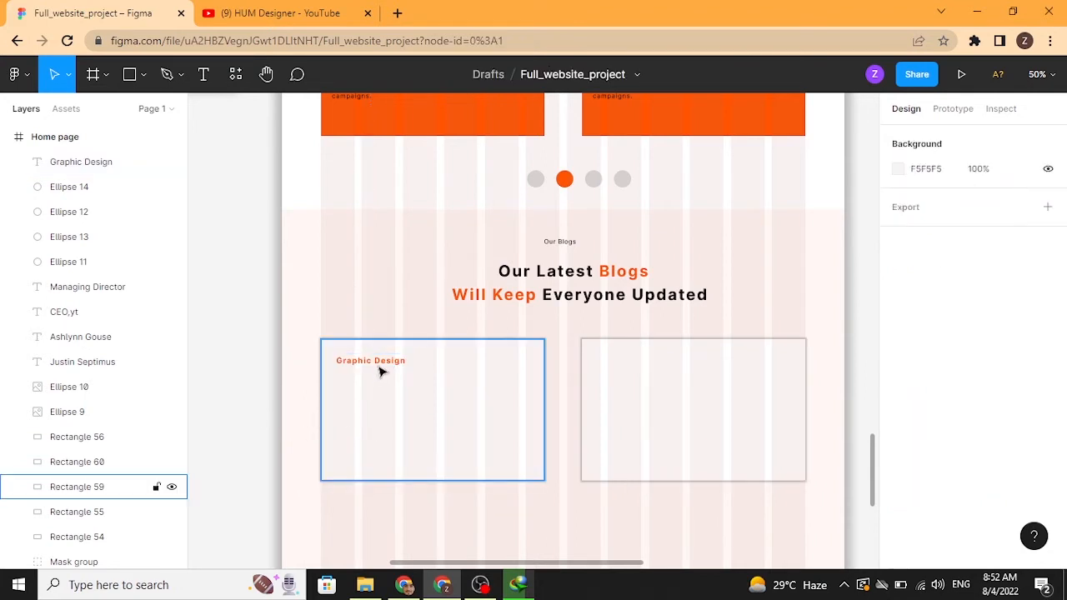
Step: Duplicate the Graphic Design label just below itself and set the copy to Regular weight
left_click_drag(381, 371, 385, 391)
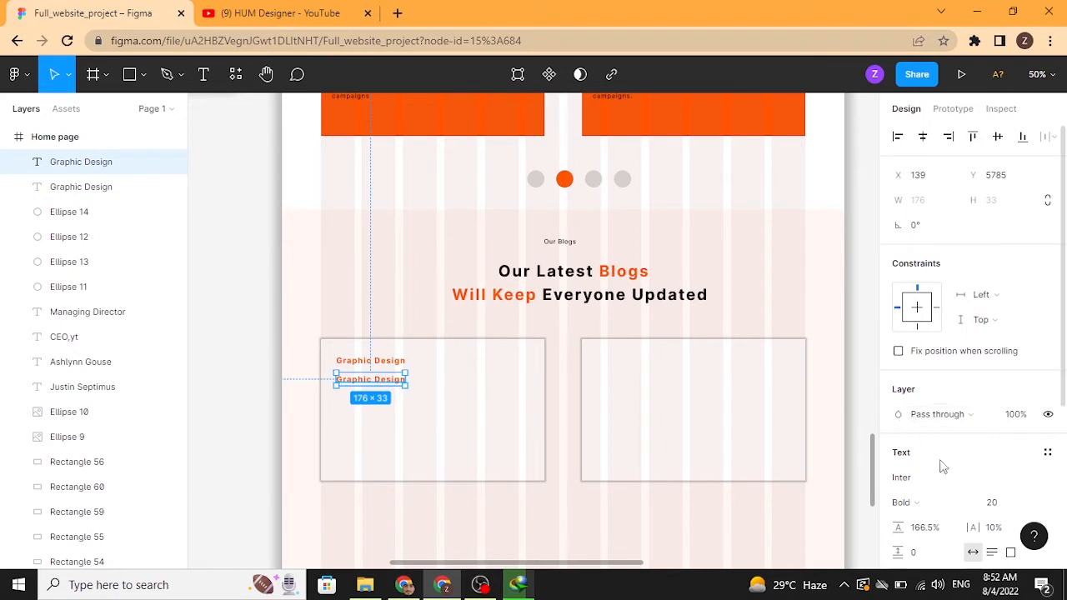
left_click(954, 505)
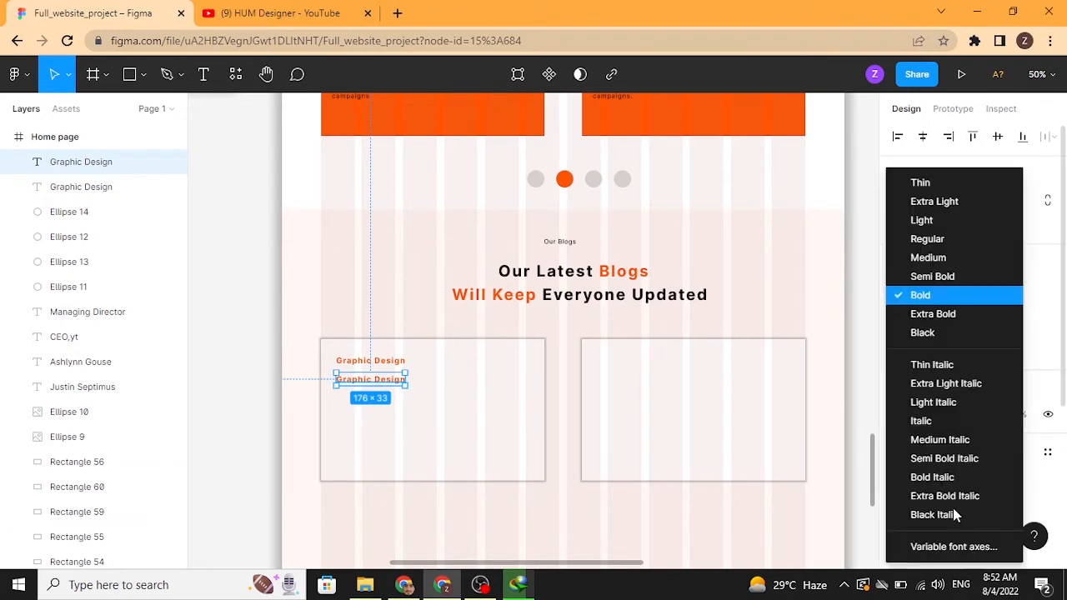
left_click(927, 239)
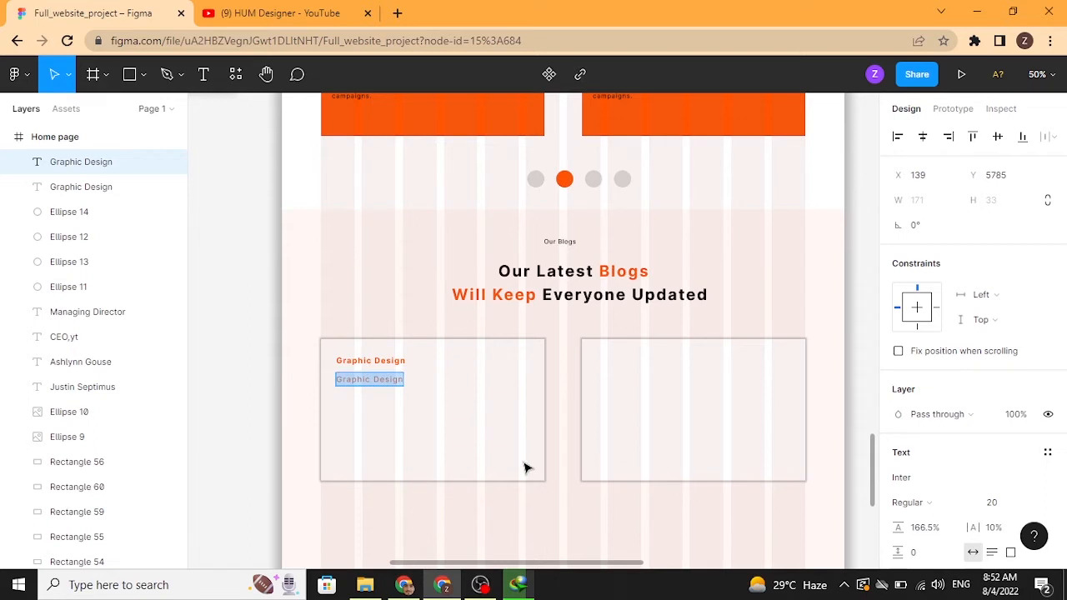
Step: Change the copied label's text to "35 Stellar Graphic Design Blogs to Keep you Educated and inspired"
type("35")
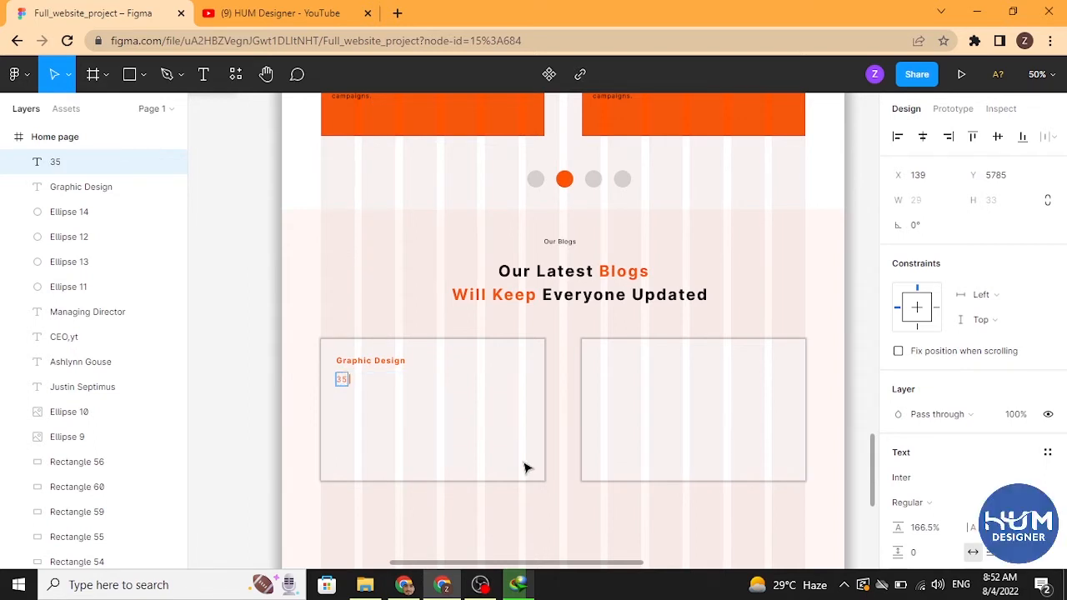
type(" Stellar Graphic Design Blogs to Keep you E")
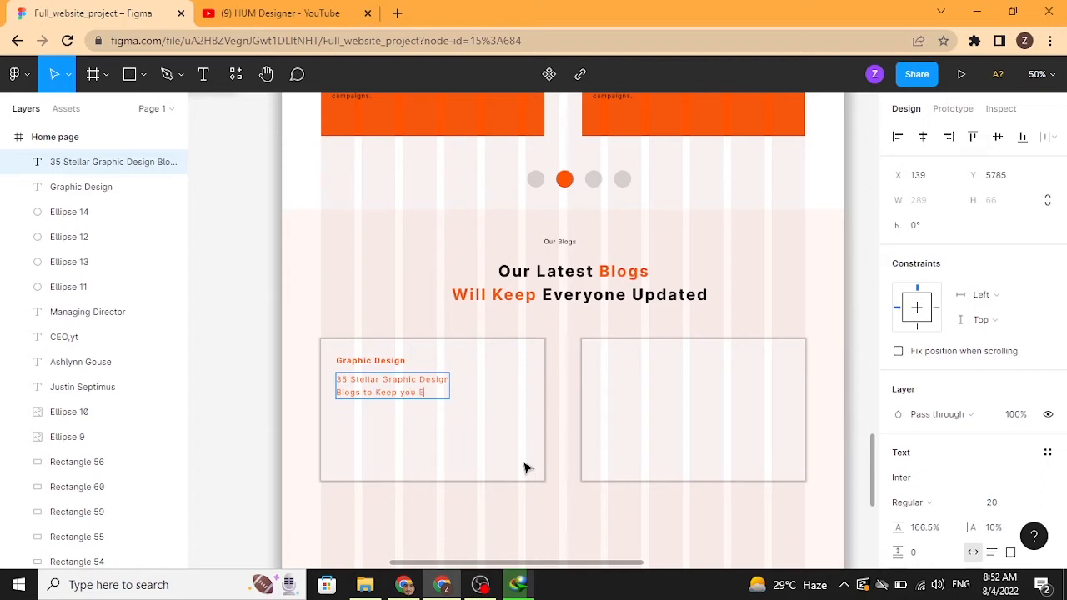
type("ed and")
key("BackSpace")
key("BackSpace")
key("BackSpace")
key("Return")
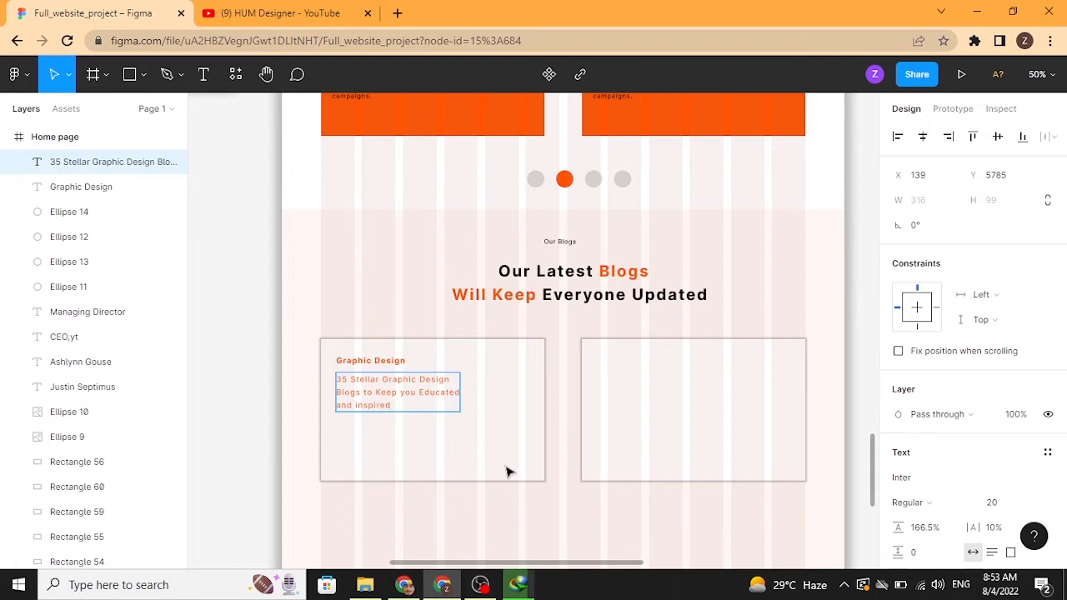
Step: Draw a 100 px circle inside the left card and fill it with dark gray 564A4A
left_click(510, 474)
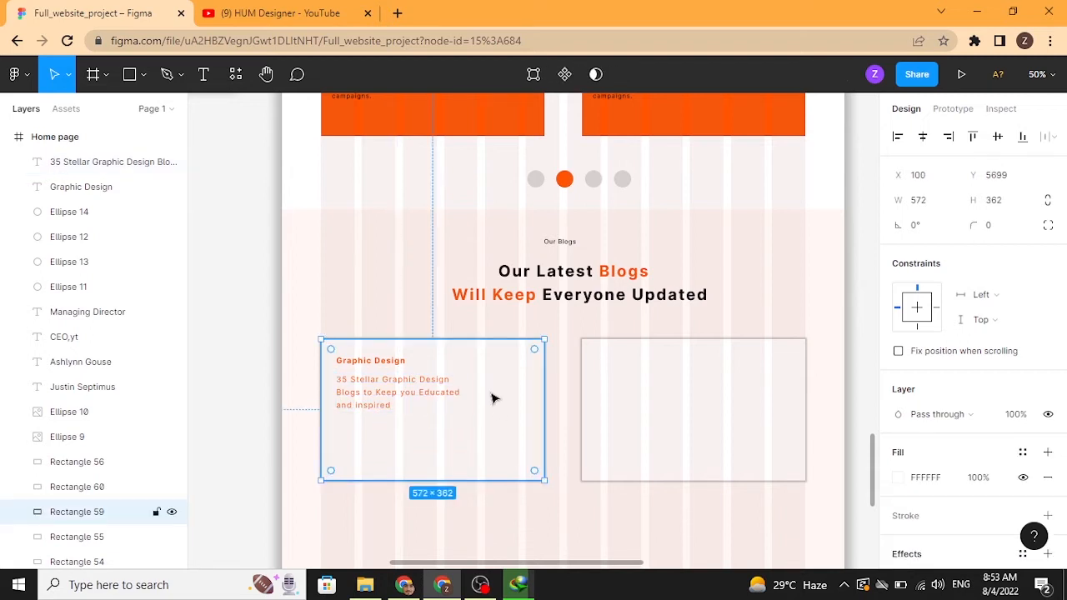
left_click(143, 74)
left_click(140, 170)
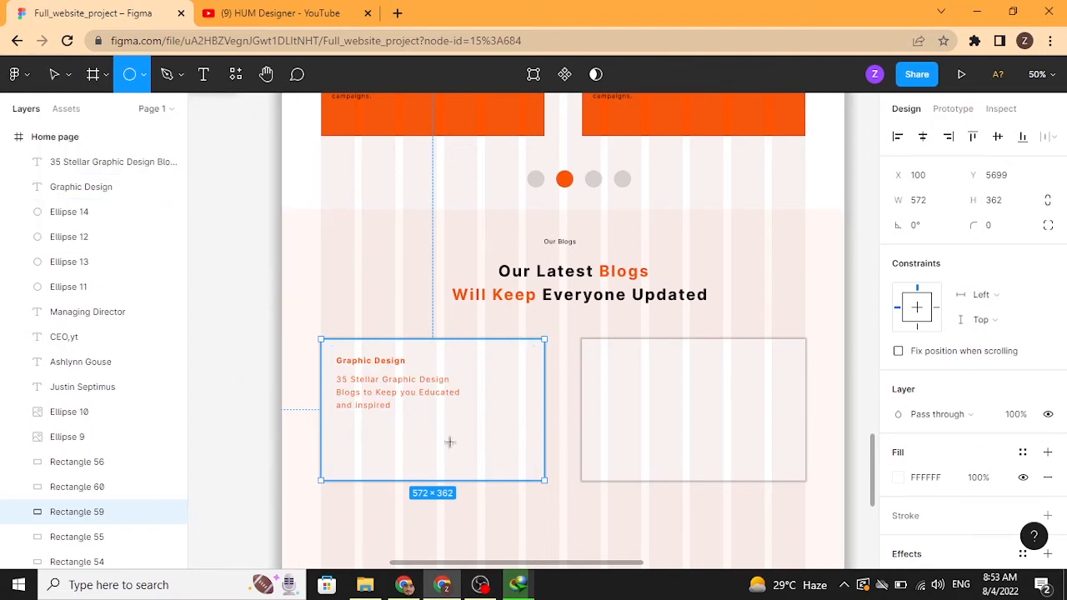
left_click(504, 409)
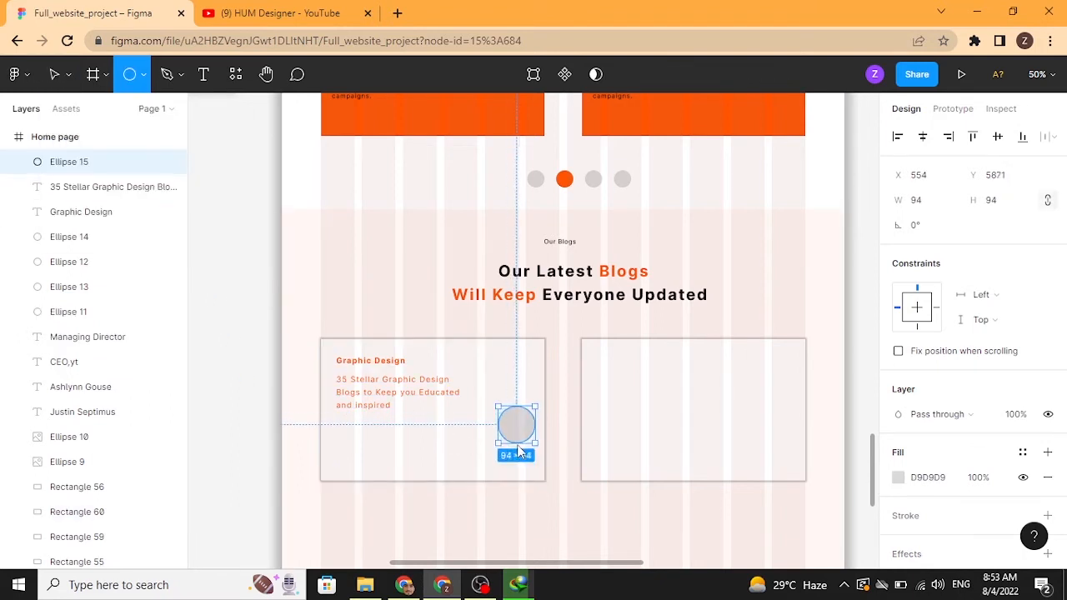
left_click(899, 478)
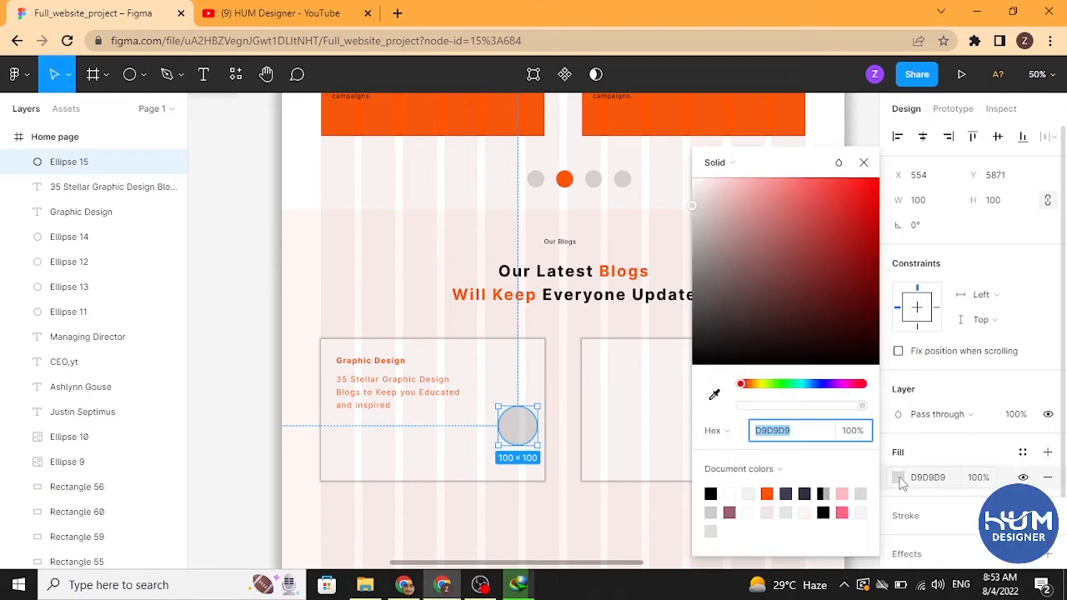
left_click(720, 301)
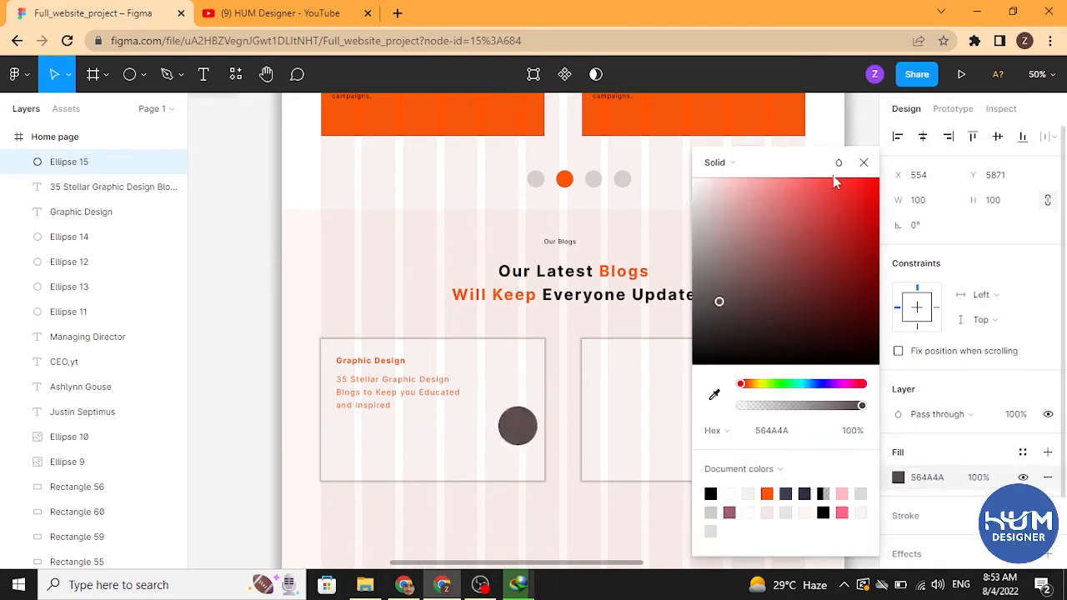
left_click(863, 163)
left_click(558, 421)
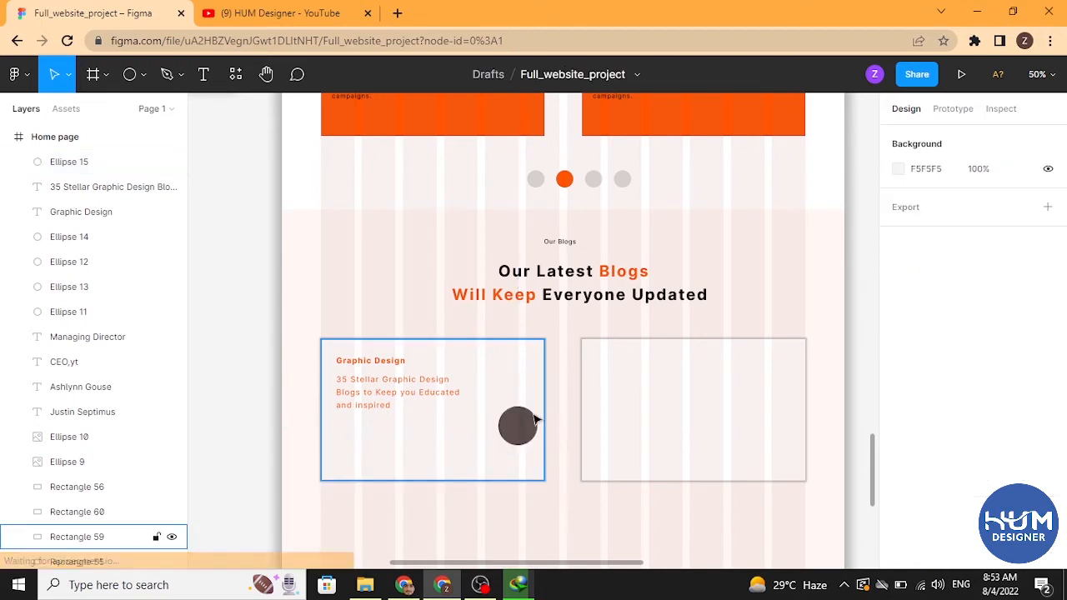
Step: Move the circle up into the card's upper-right area beside the description text
left_click(522, 419)
left_click_drag(522, 429, 511, 387)
key("alt")
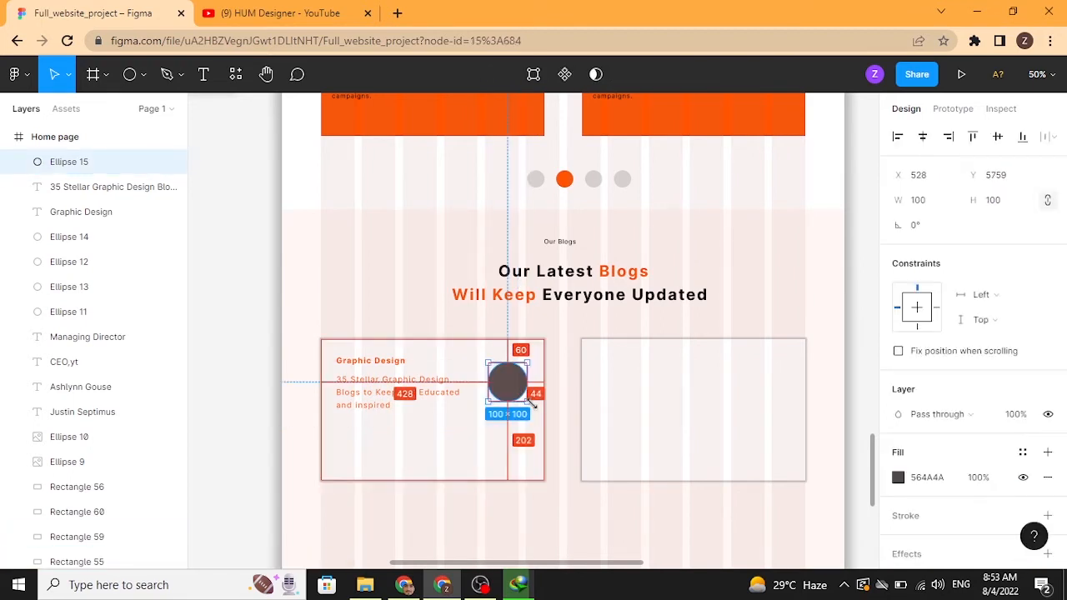
left_click(558, 492)
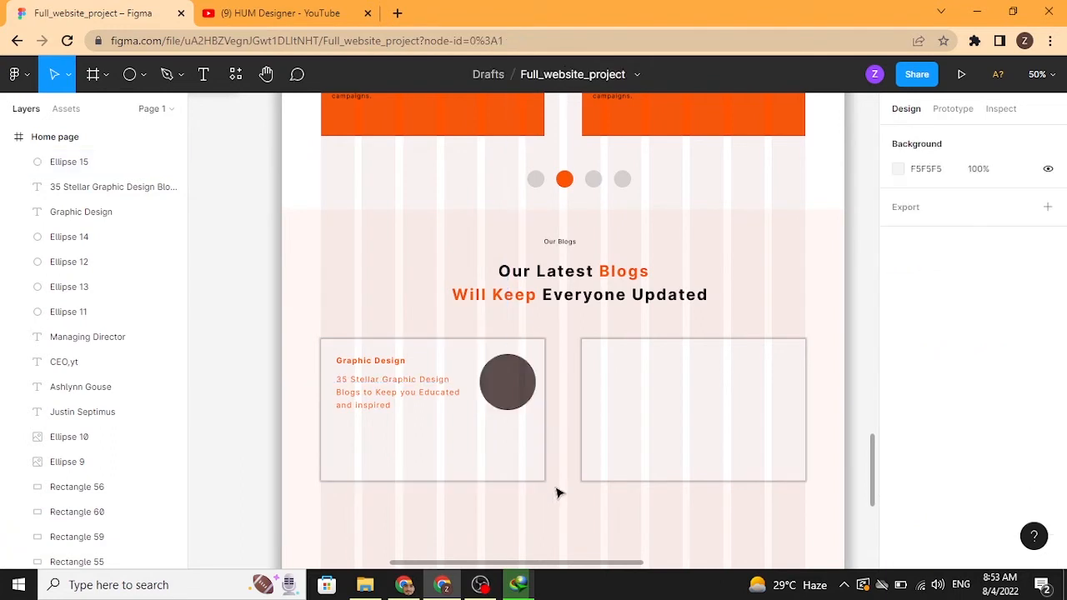
Step: Duplicate the circle into the card's lower-left corner as a roughly 78 px avatar and nudge it slightly left
left_click_drag(507, 400, 357, 443)
key("alt")
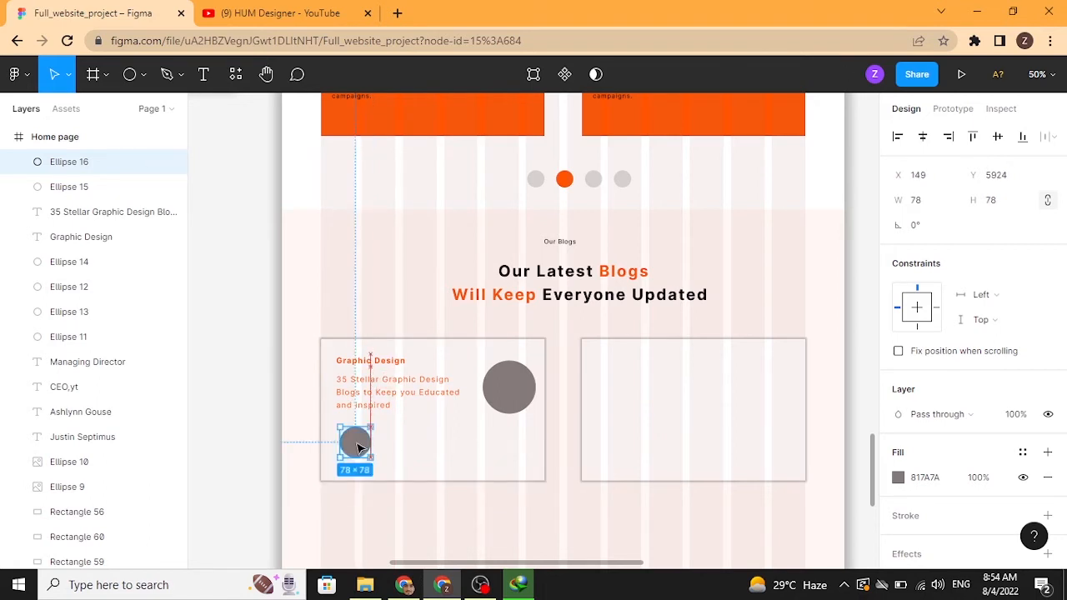
key("Left")
key("Left")
key("Left")
key("Left")
key("Left")
key("Left")
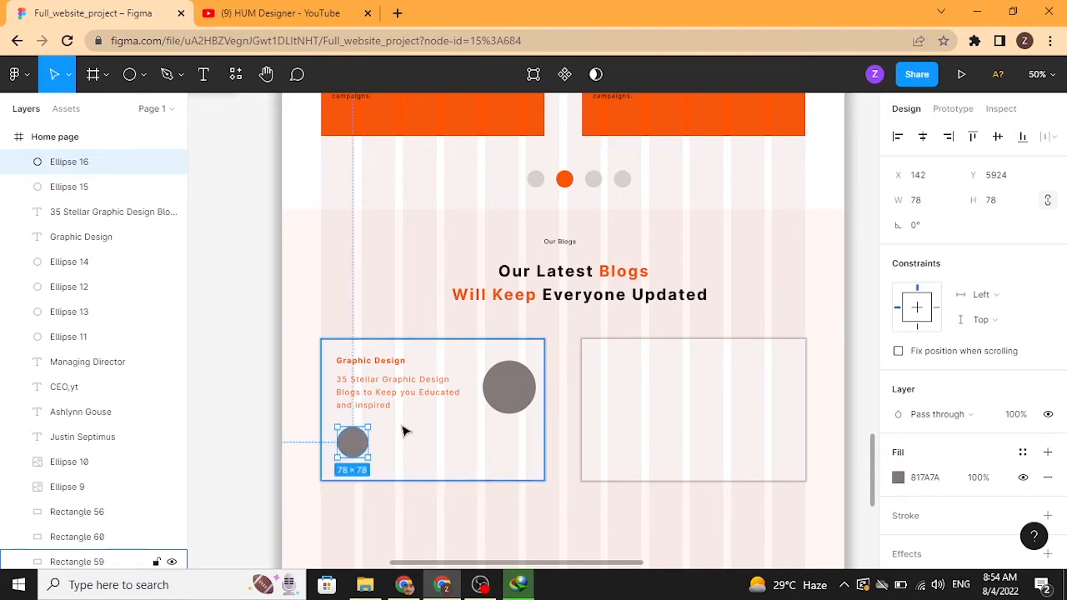
Step: Duplicate the Graphic Design label beside the avatar circle and replace its text with the author's name
left_click(398, 362)
left_click_drag(398, 362, 440, 447)
double_click(425, 444)
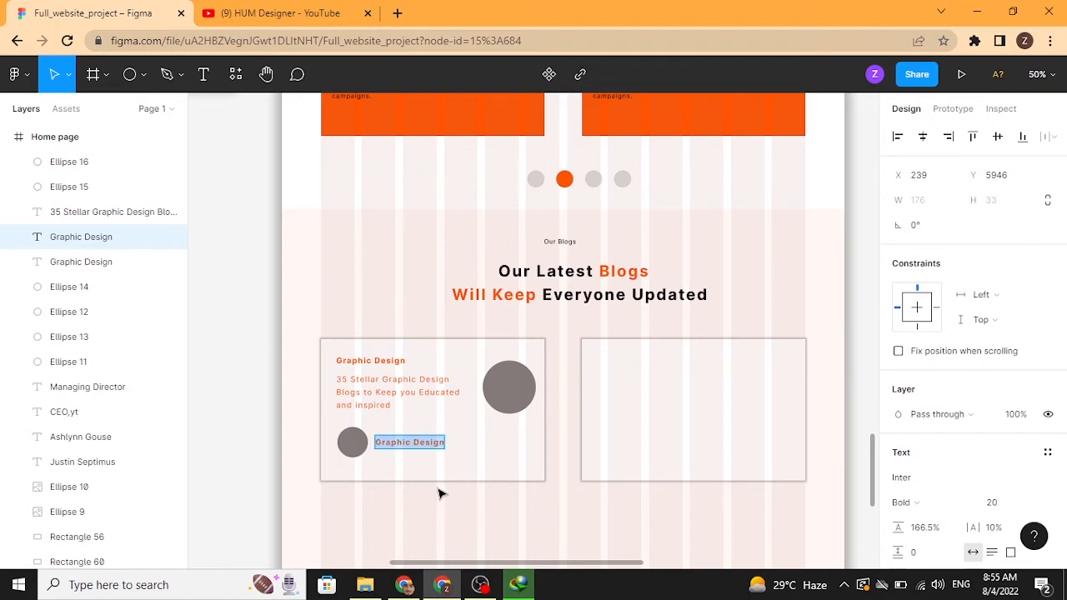
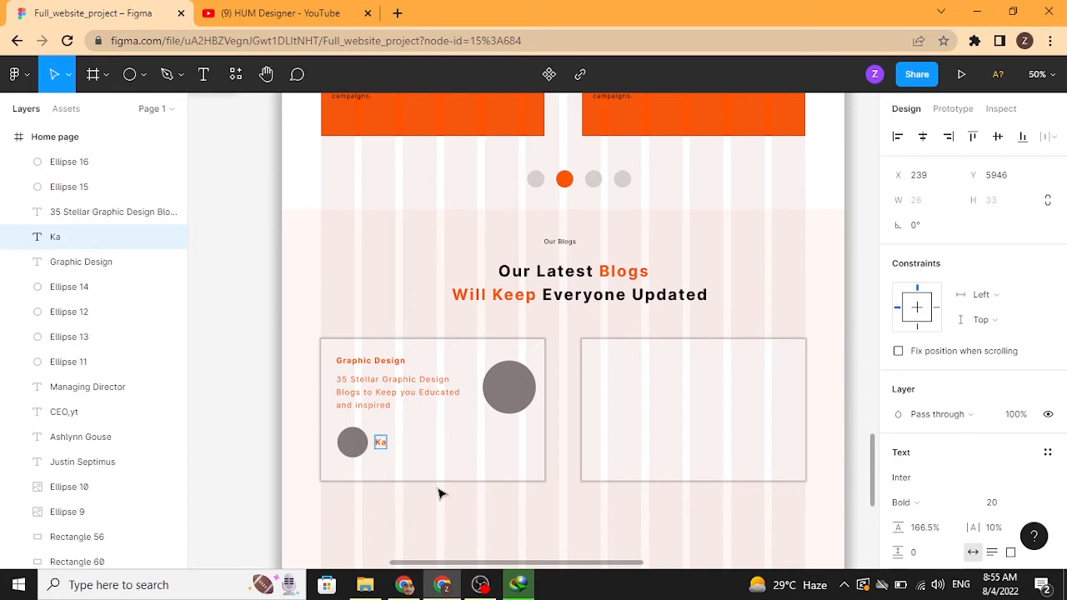
key("Escape")
Step: Duplicate the author name label just below itself and set the copy to Regular weight
left_click_drag(414, 446, 414, 463)
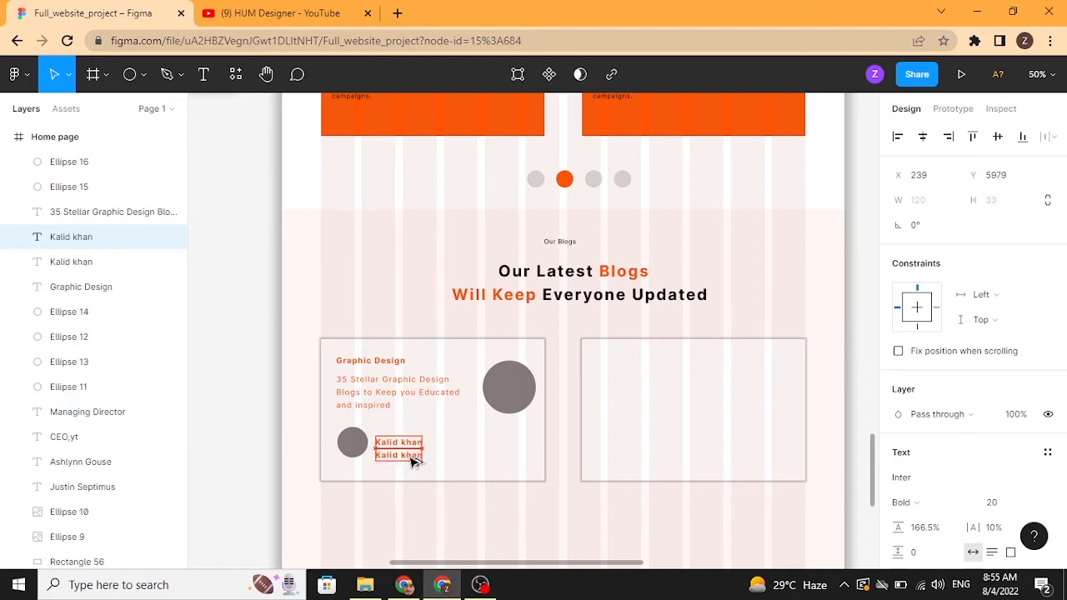
left_click(940, 502)
left_click(925, 238)
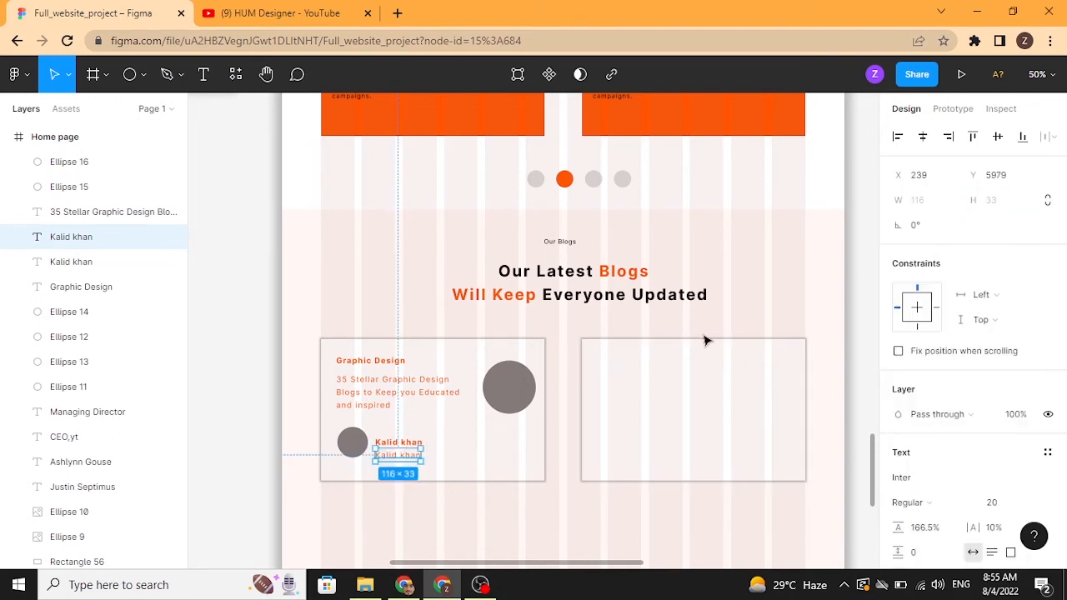
Step: Change the copied label's text to "jun 12 , 2022"
double_click(409, 458)
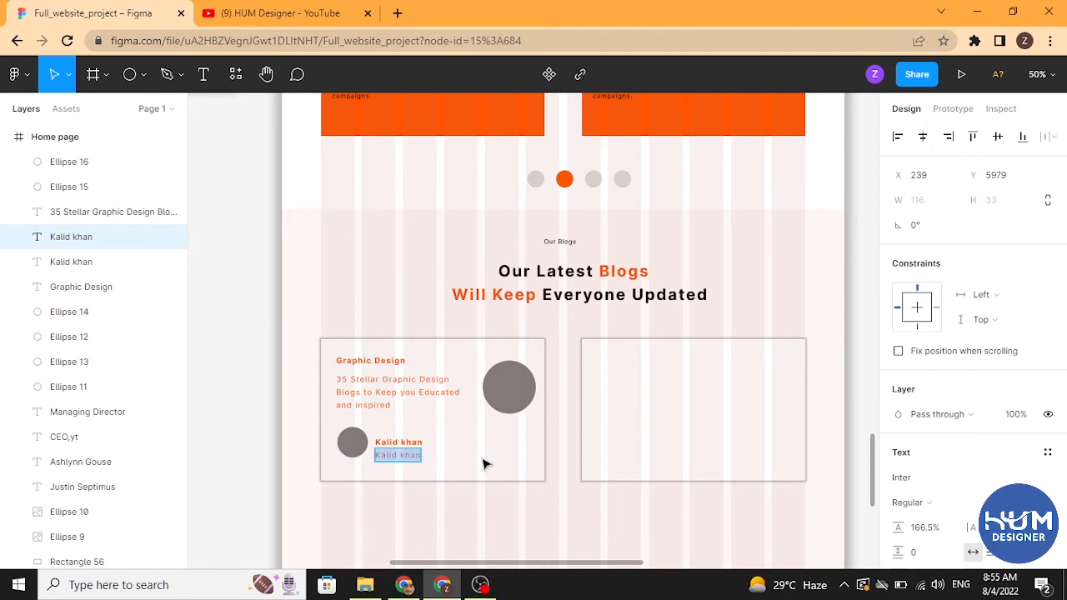
type("jun 12")
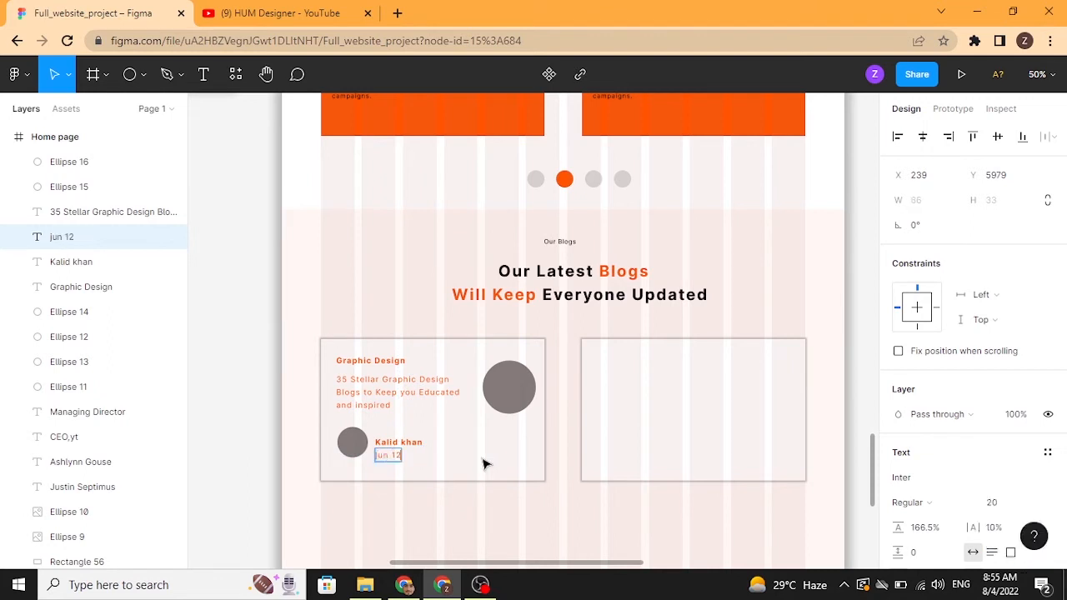
type(" , 2022")
key("Escape")
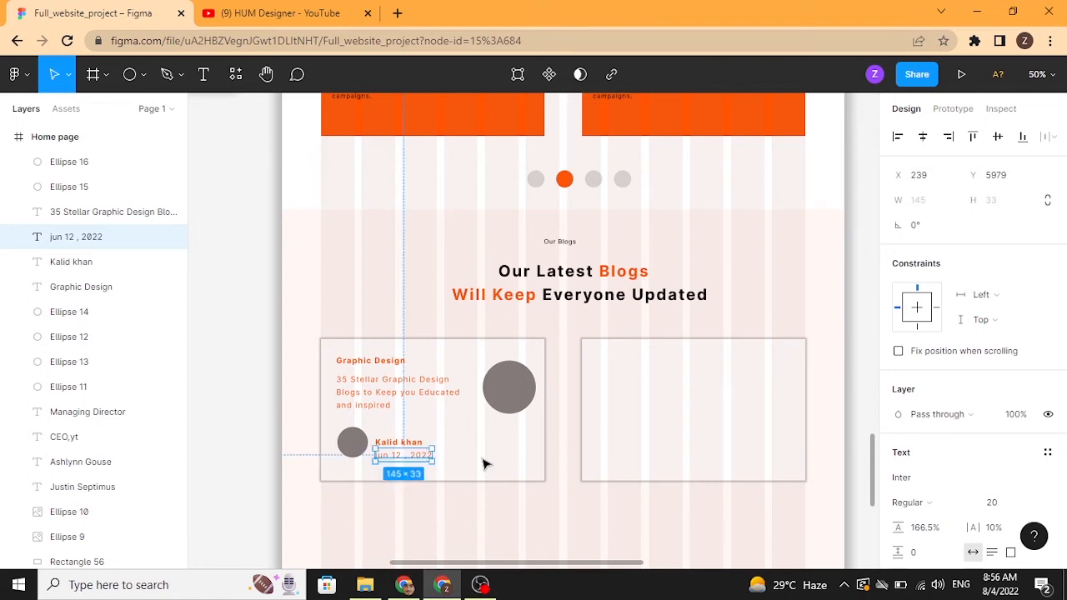
Step: Set the author name label's font size to 24
left_click(415, 447)
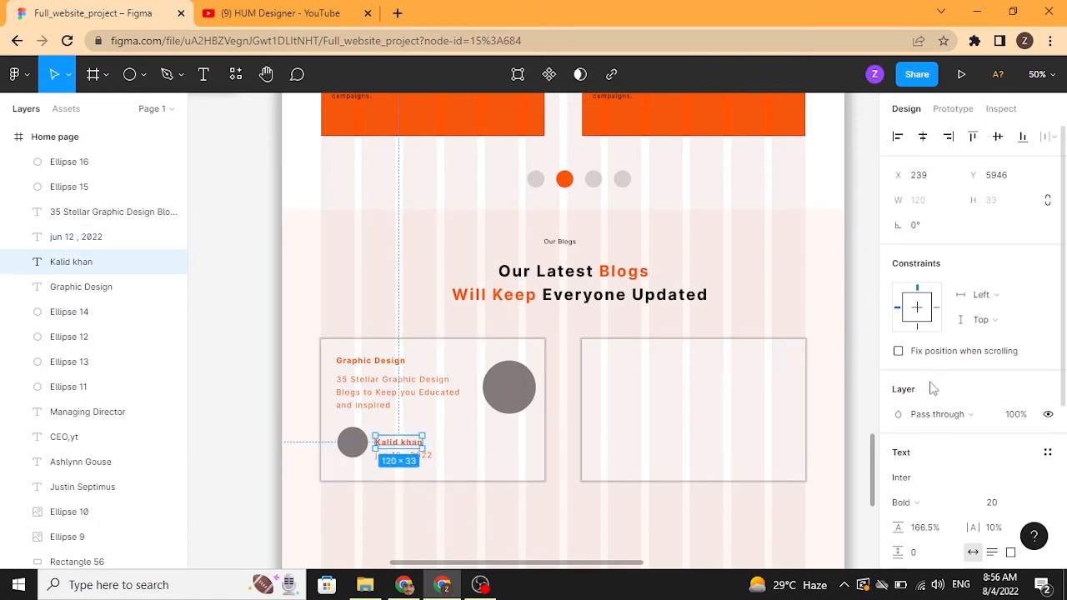
left_click(1034, 502)
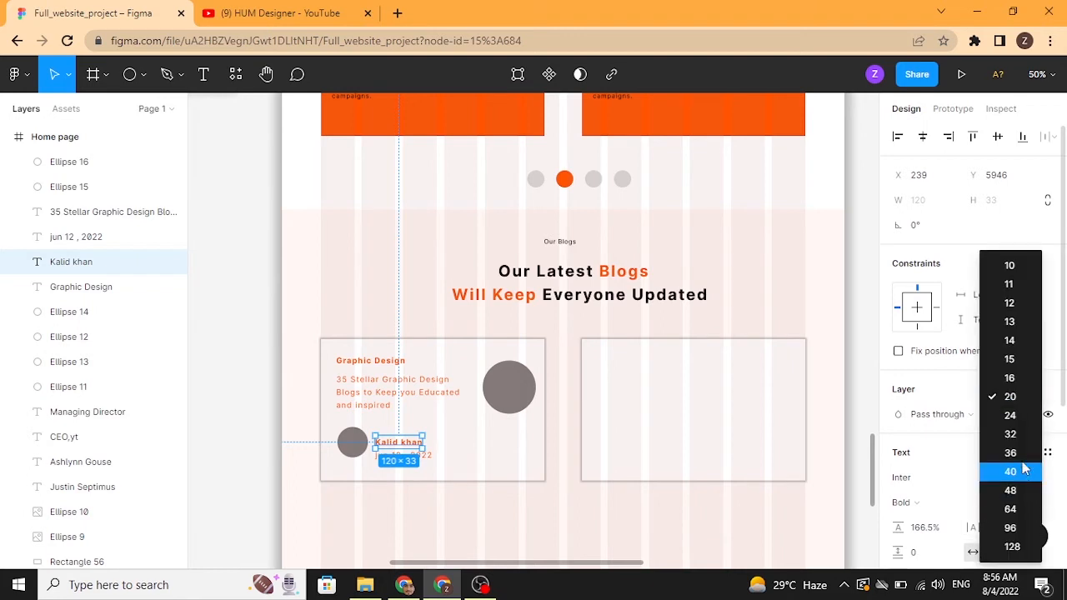
left_click(1010, 415)
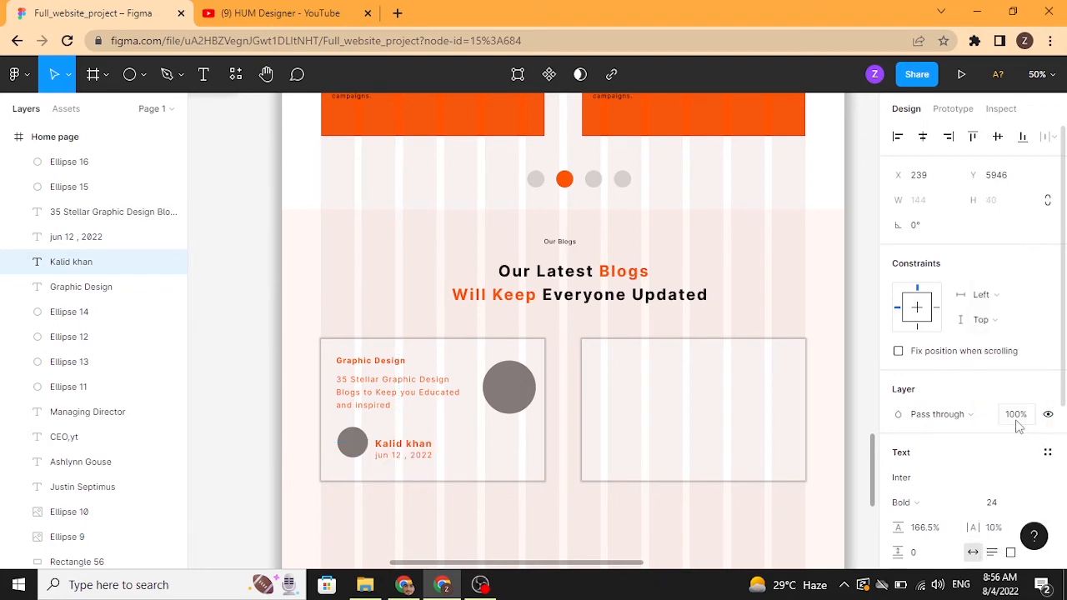
Step: Set the date label's font size to 16
left_click(108, 237)
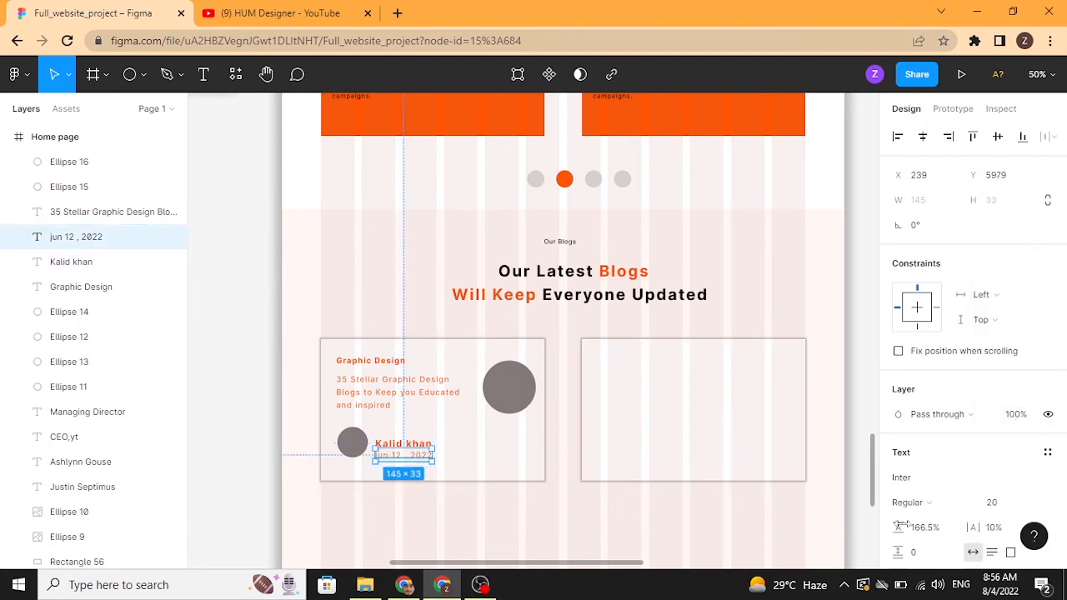
left_click(1033, 510)
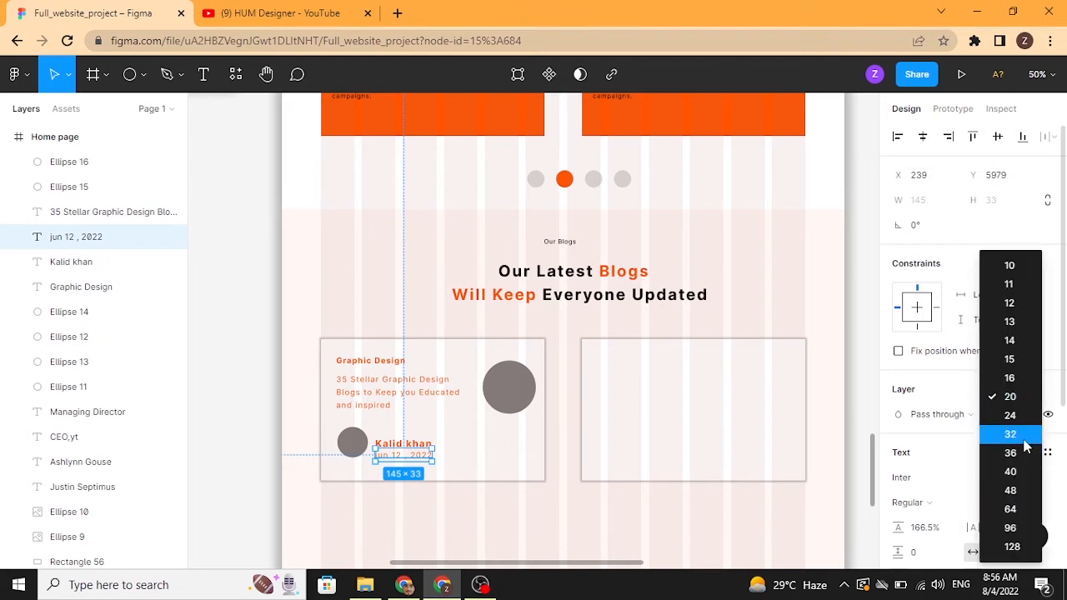
left_click(1009, 378)
left_click(655, 527)
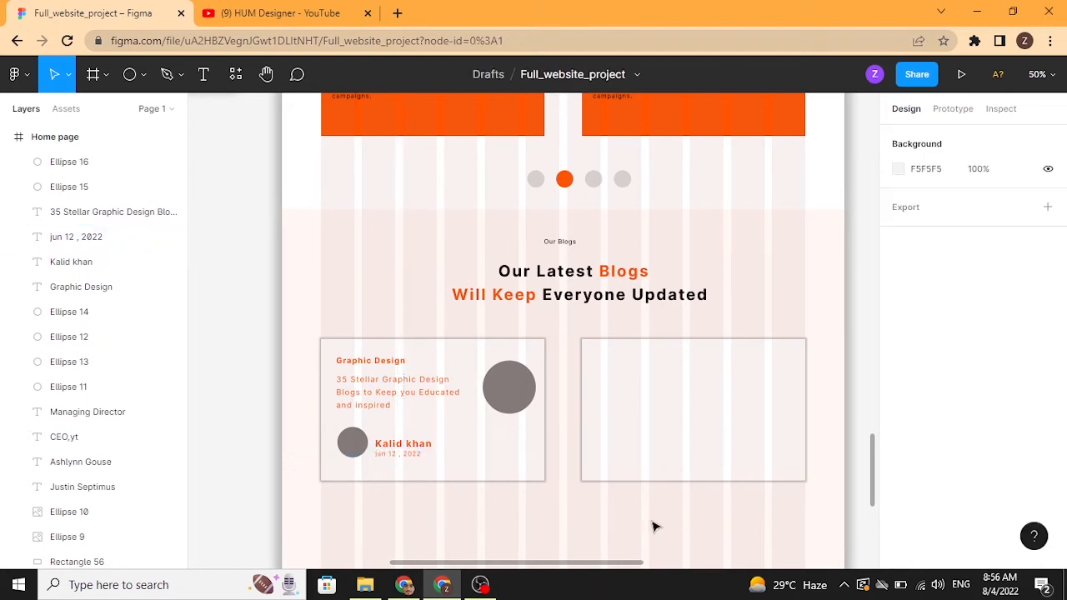
Step: Place the "man" image from Downloads into the first card's small author avatar circle
left_click(148, 187)
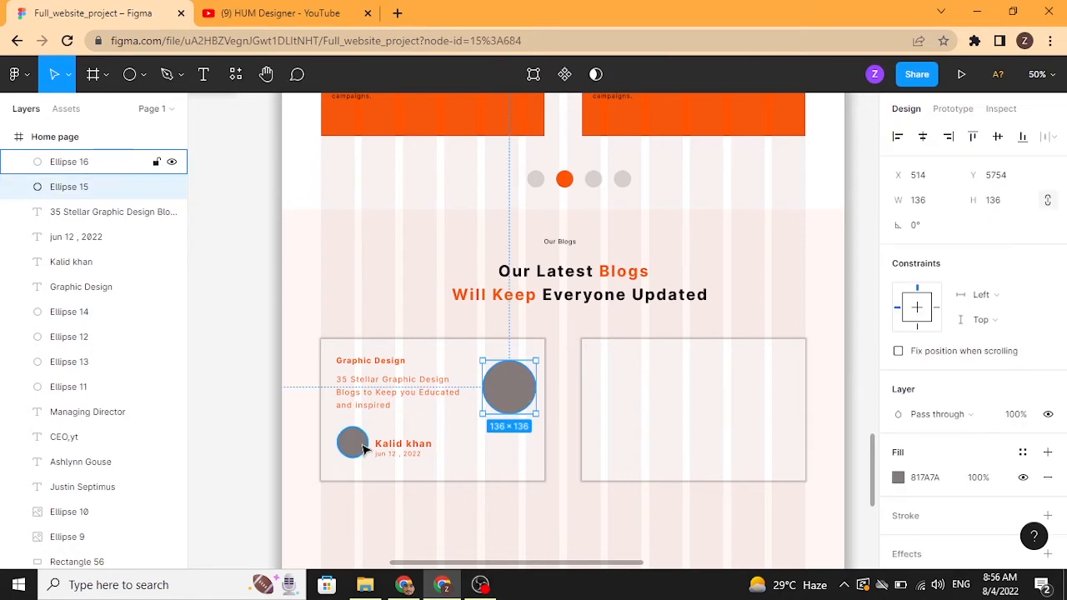
left_click(17, 74)
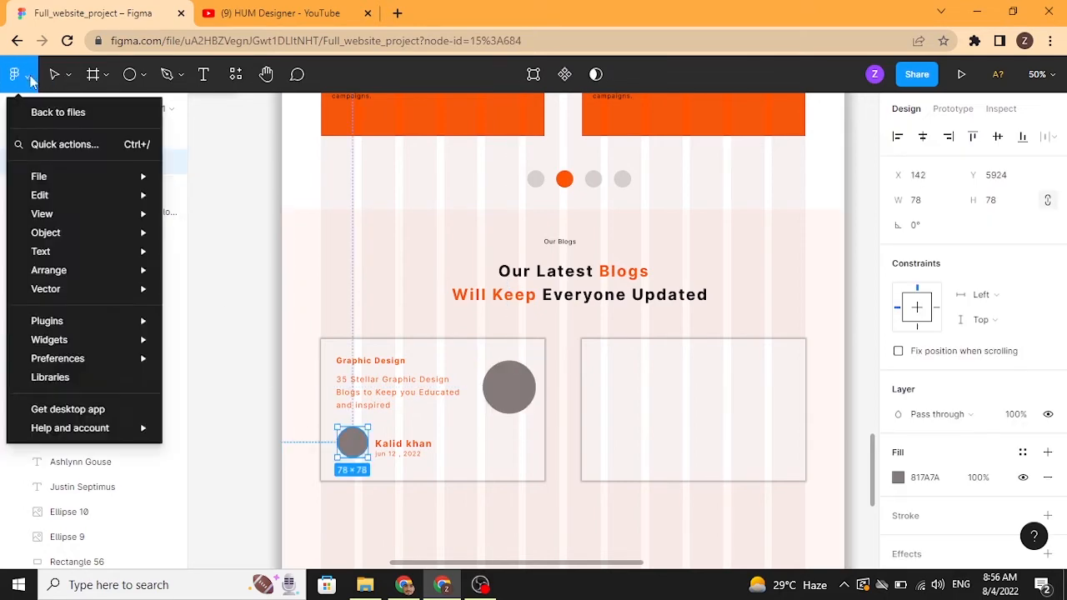
mouse_move(90, 332)
mouse_move(100, 178)
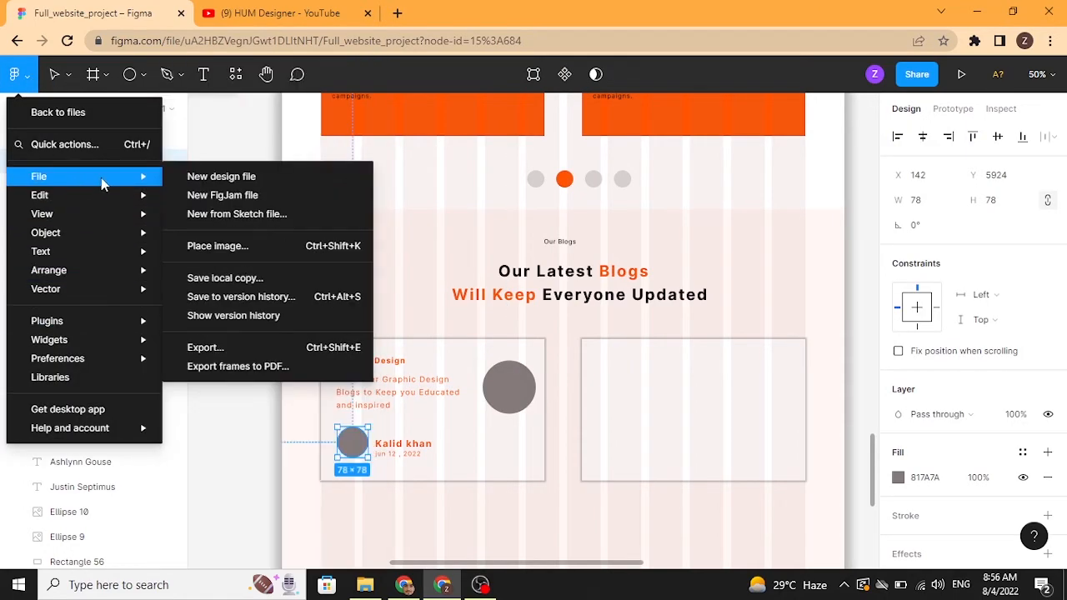
left_click(232, 256)
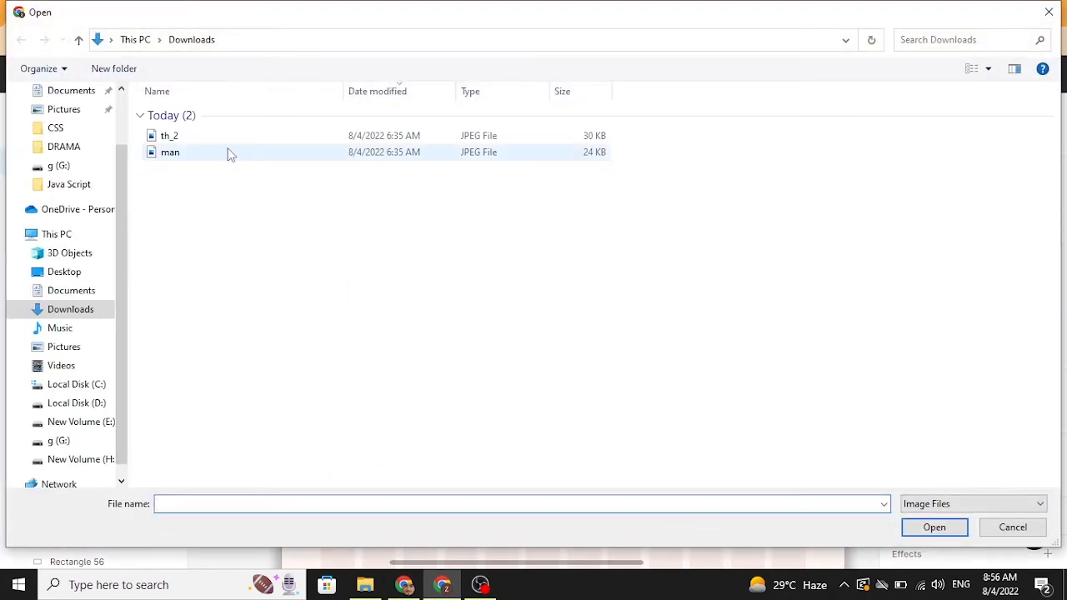
left_click(231, 155)
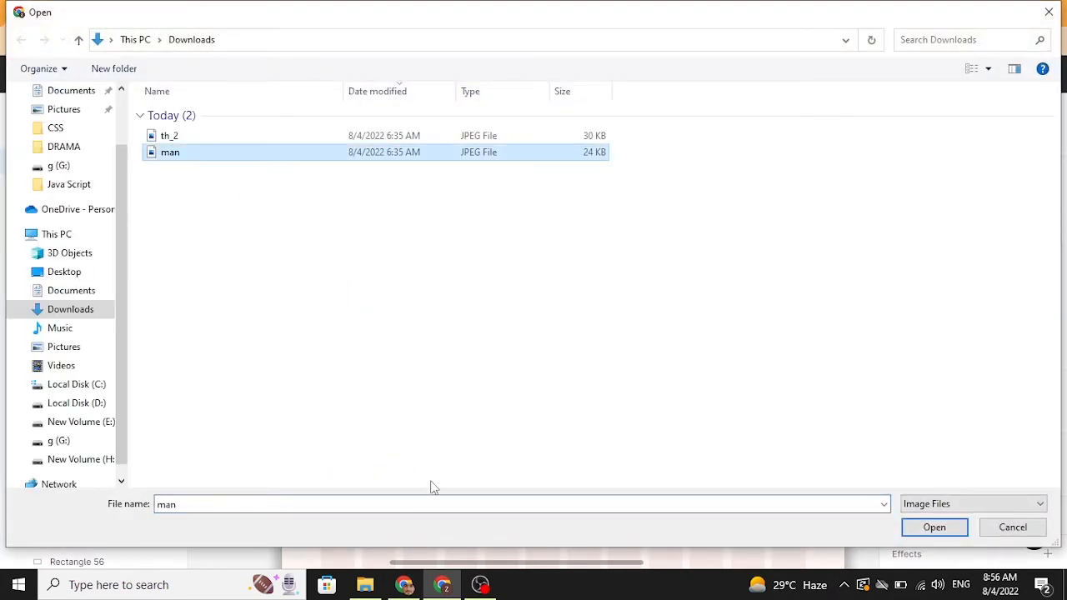
left_click(907, 531)
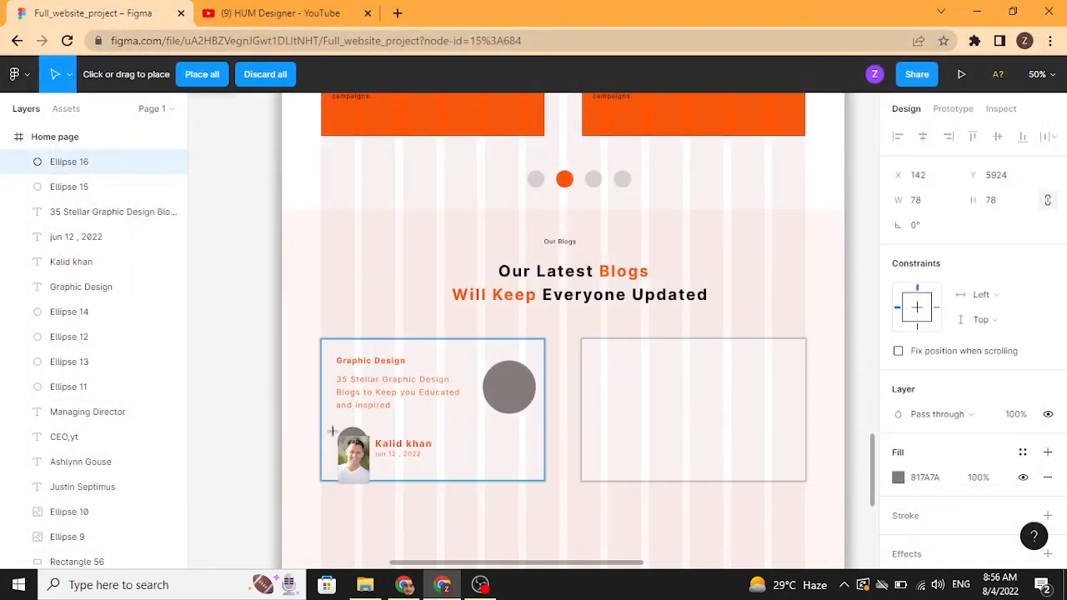
left_click(353, 442)
left_click(272, 457)
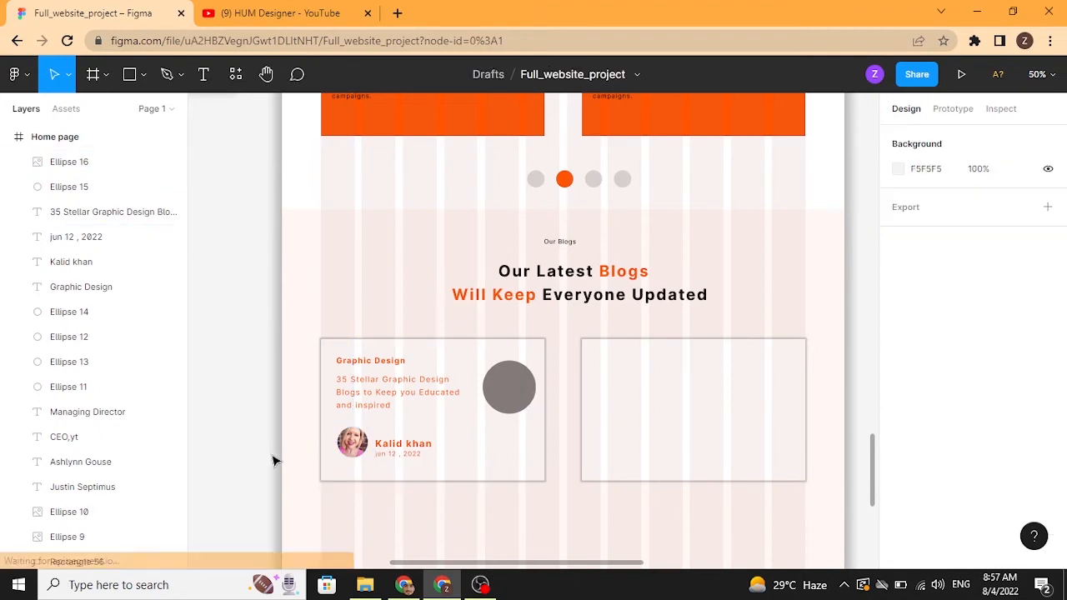
Step: Place the "blogs" image into the first card's large circle
left_click(508, 406)
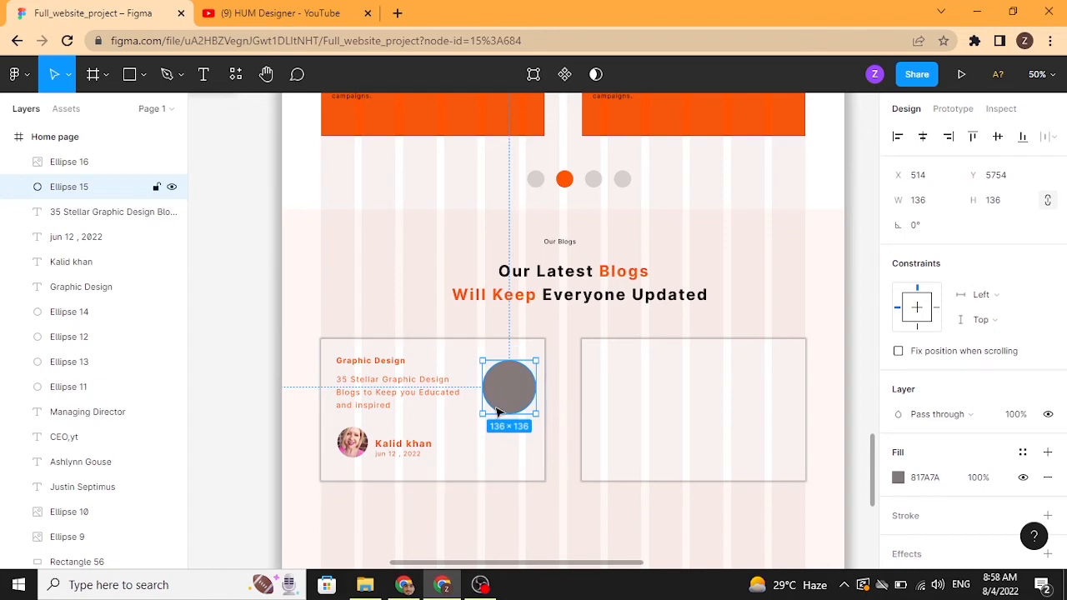
left_click(25, 77)
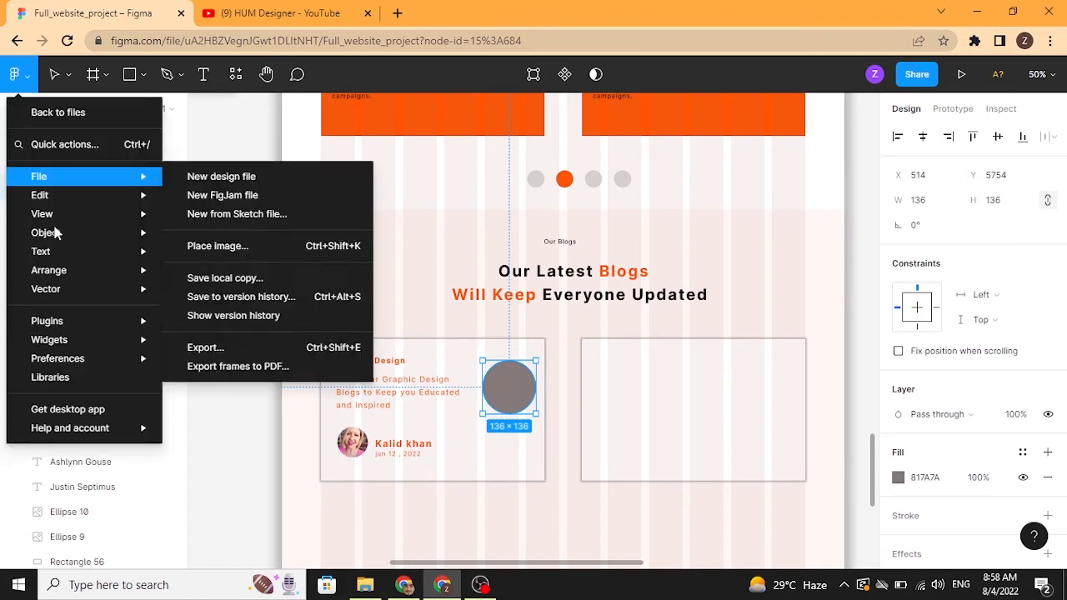
mouse_move(64, 177)
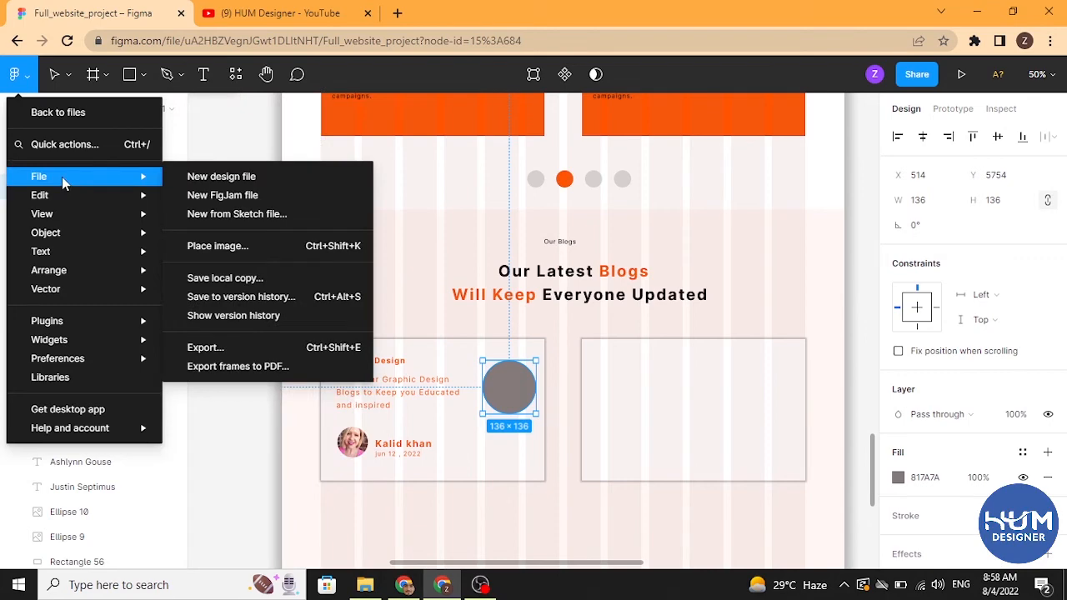
left_click(208, 245)
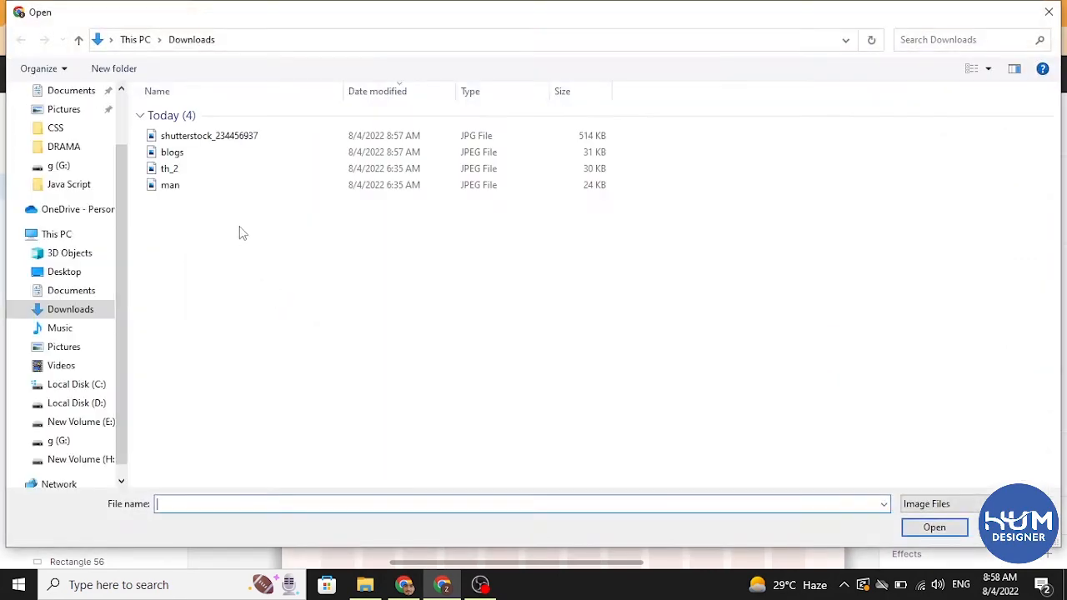
left_click(200, 154)
left_click(907, 534)
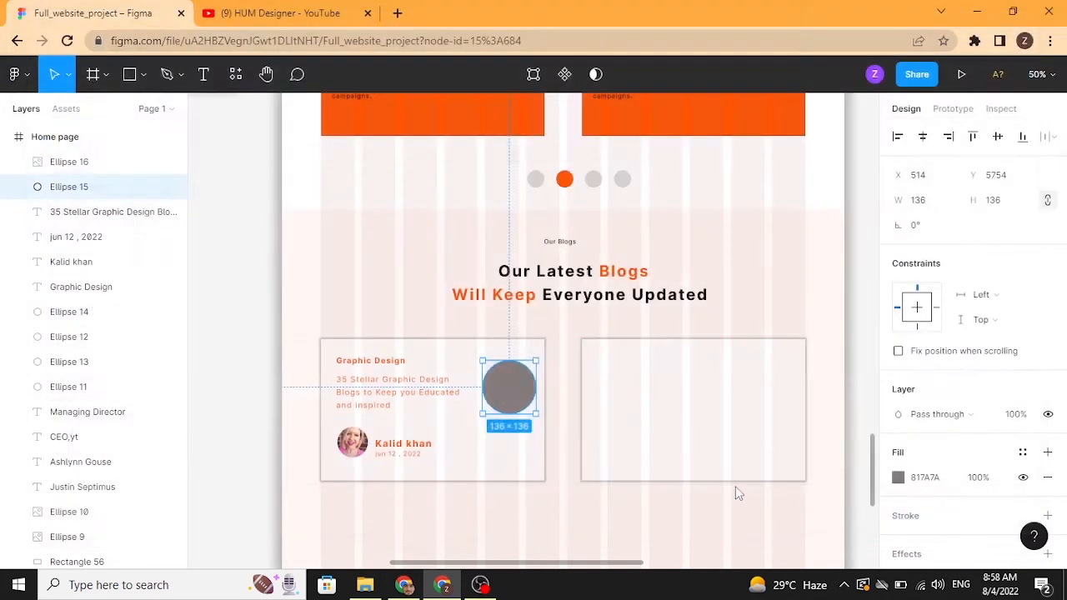
left_click(523, 395)
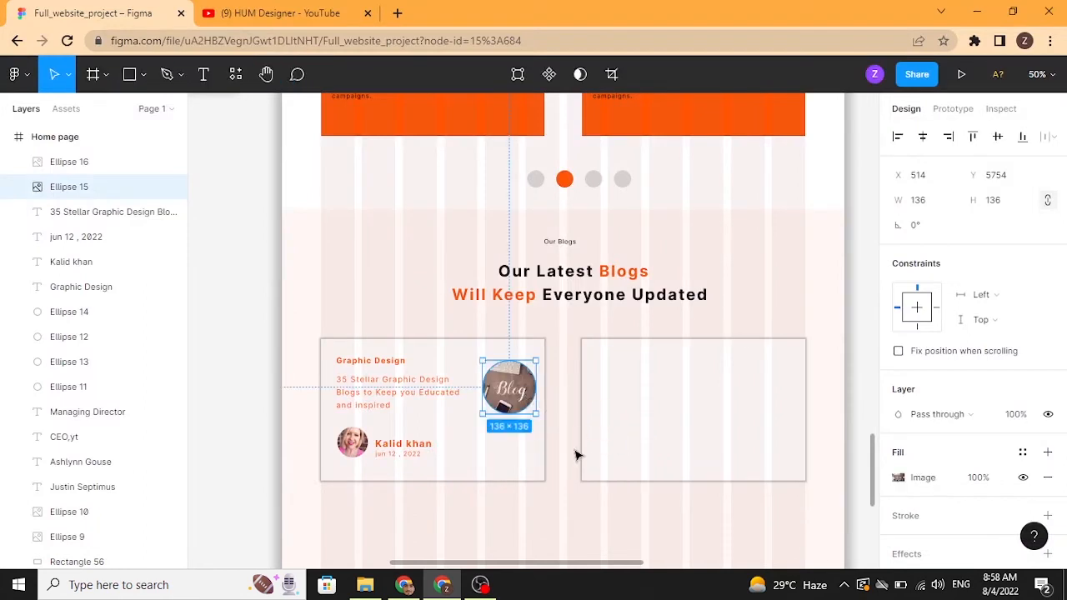
left_click(567, 454)
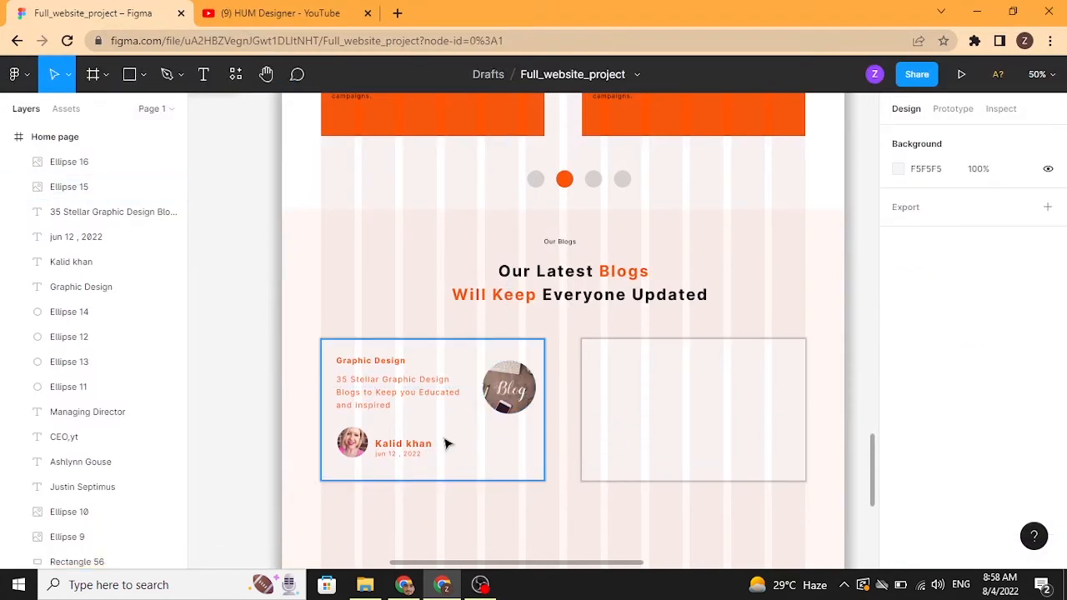
Step: Select all the first card's contents and duplicate them into the second card
left_click(404, 458)
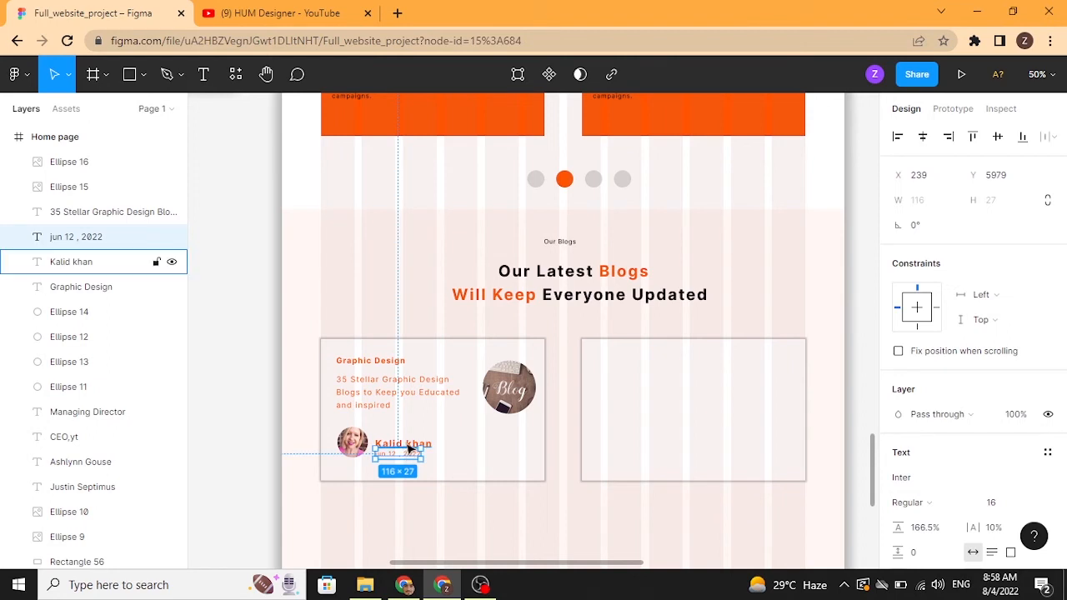
left_click(405, 444, "shift")
left_click(350, 442, "shift")
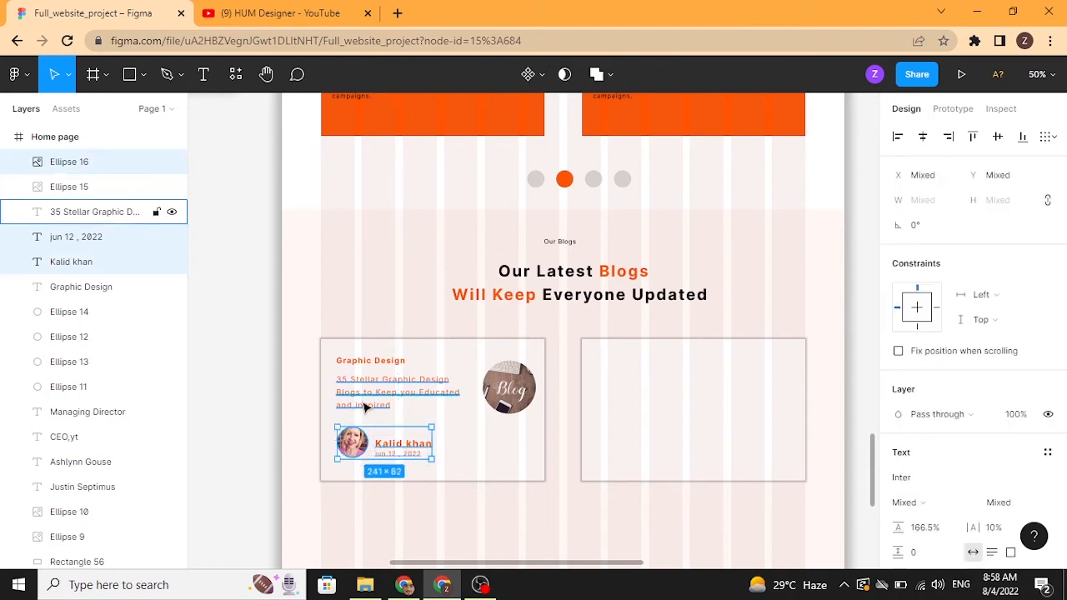
left_click(363, 403, "shift")
left_click(363, 361, "shift")
left_click(494, 387, "shift")
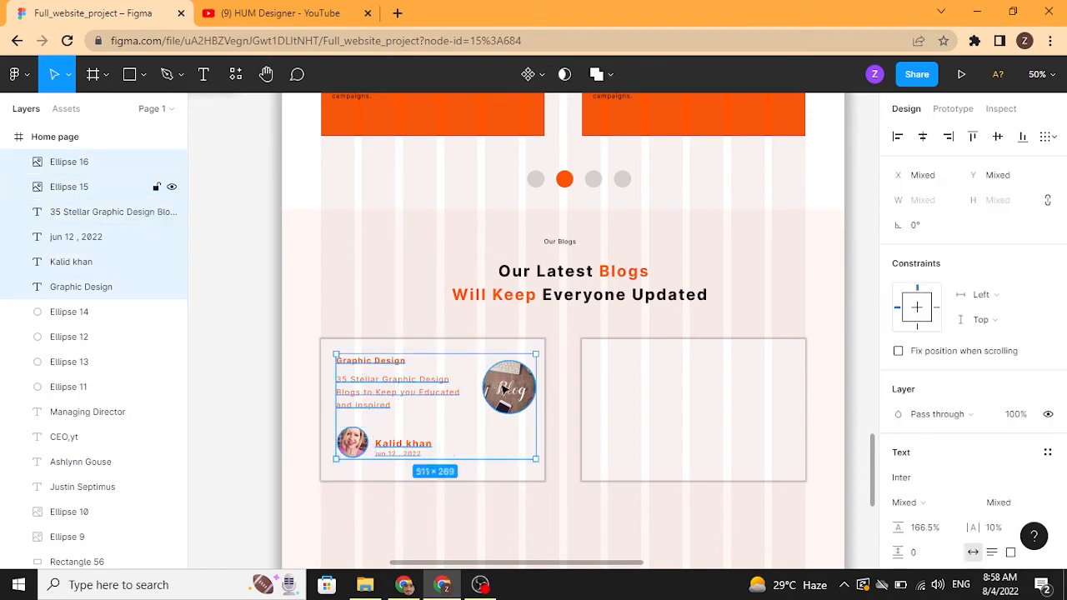
left_click_drag(538, 390, 772, 400, "alt")
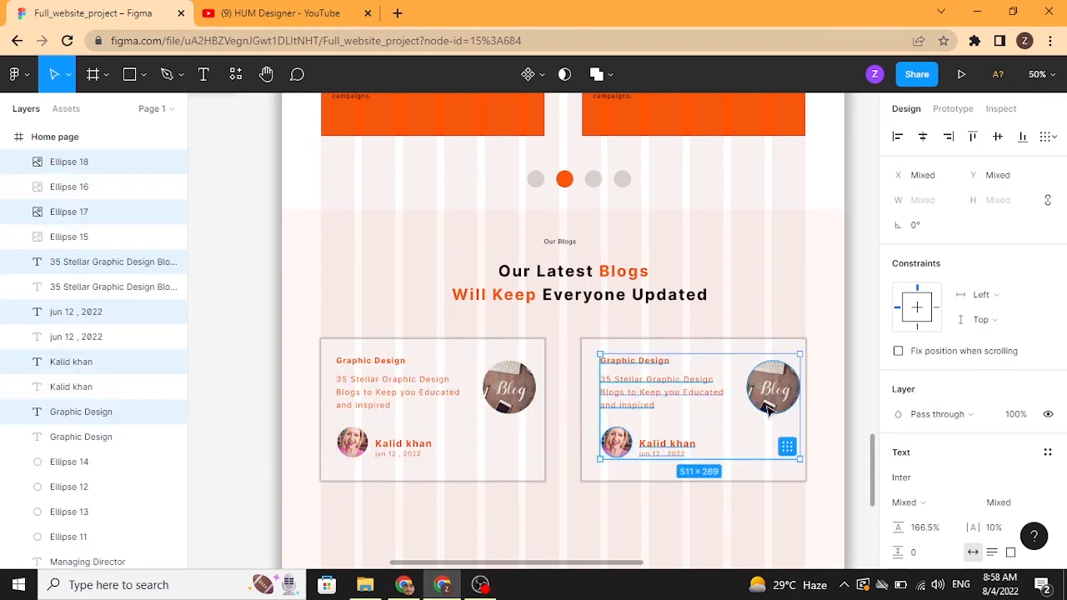
left_click(727, 518)
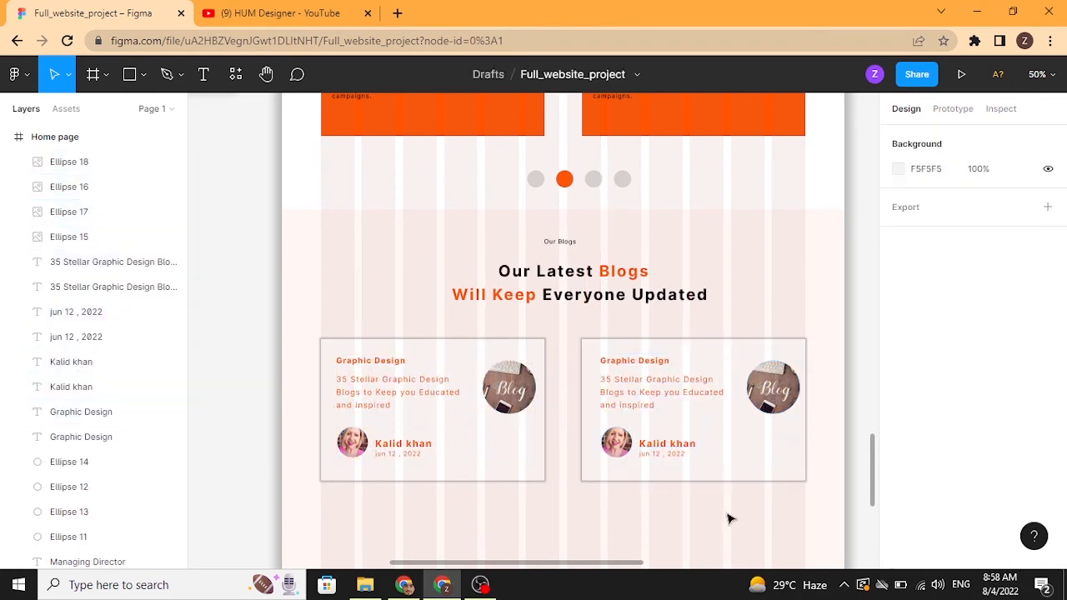
Step: Change the second card's category text to "Managing Director"
double_click(659, 367)
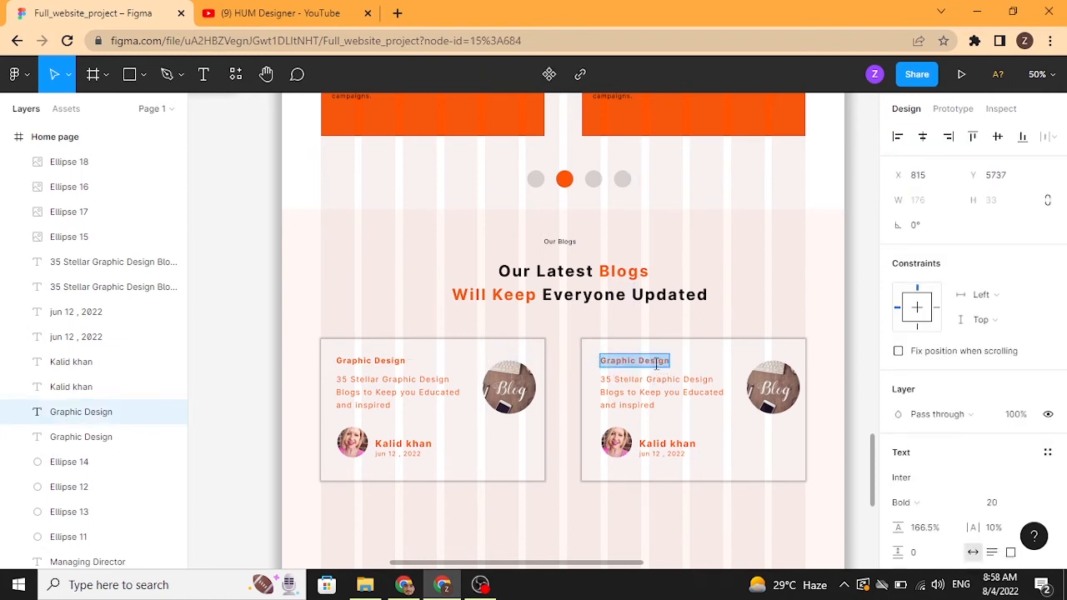
type("Managing")
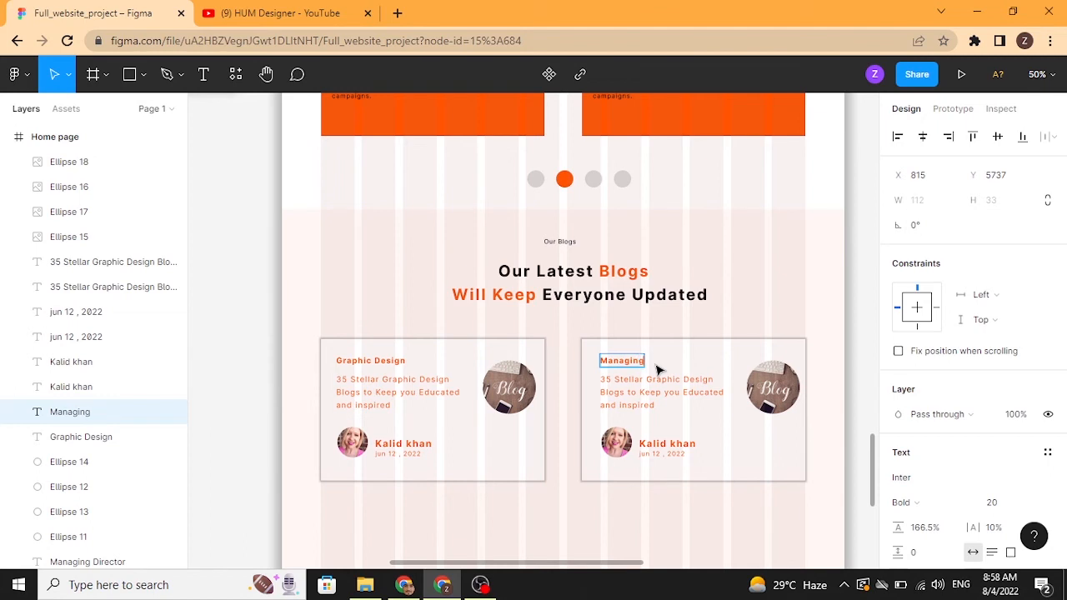
type(" dir")
key("BackSpace")
key("BackSpace")
key("BackSpace")
type("D")
type("irector")
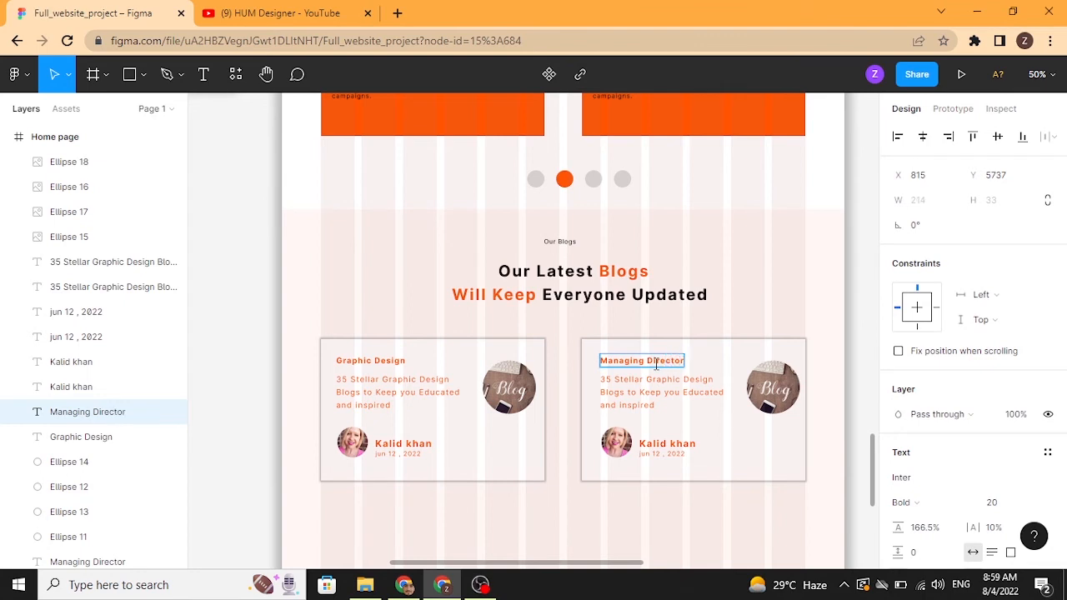
key("Escape")
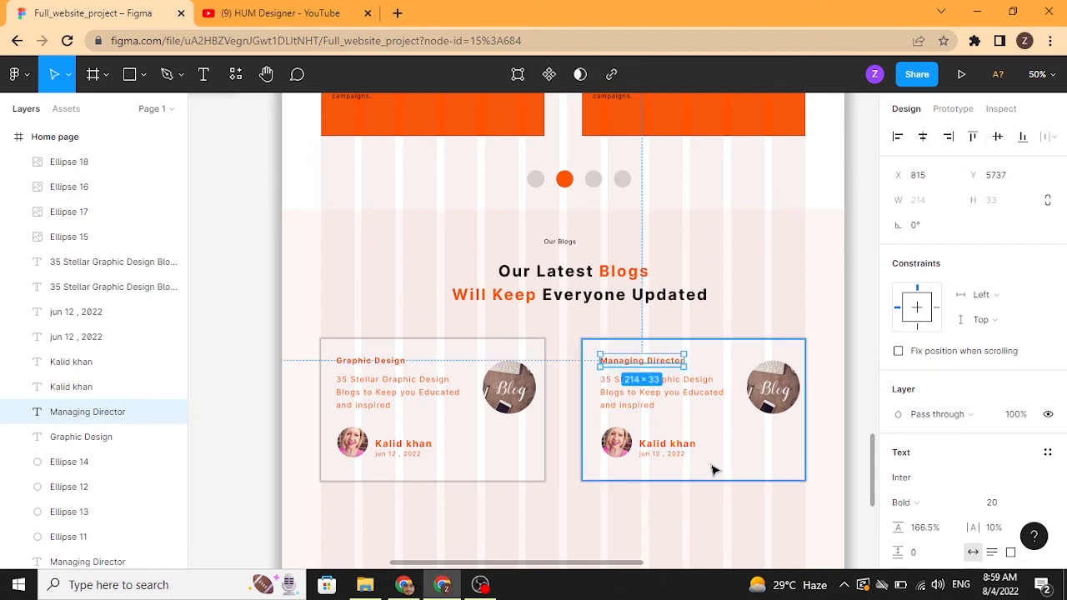
left_click(690, 512)
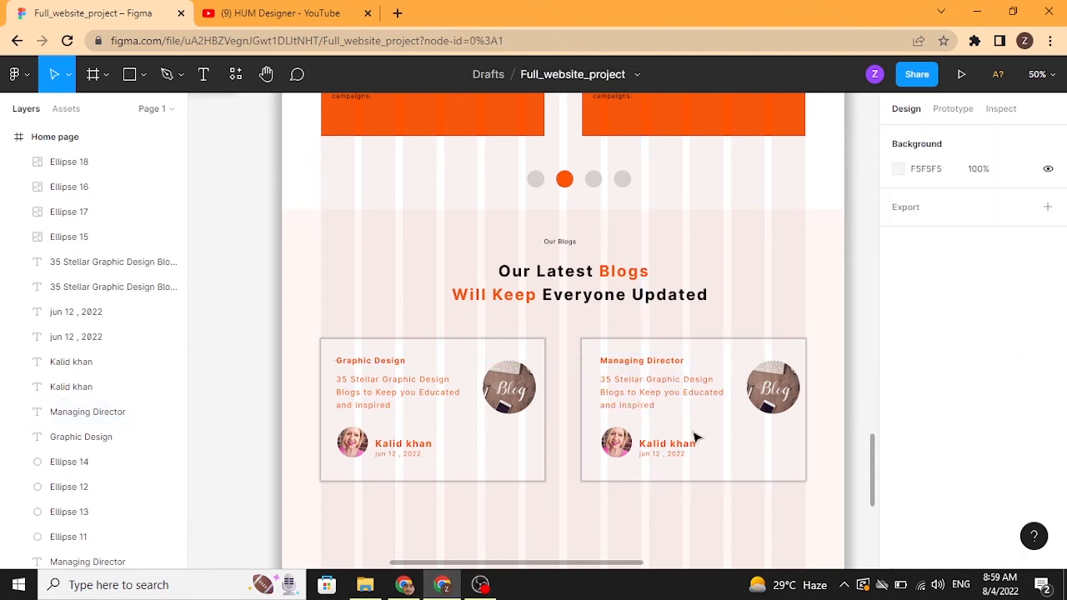
Step: Replace the second card's author name label with a different author's full name
left_click(656, 444)
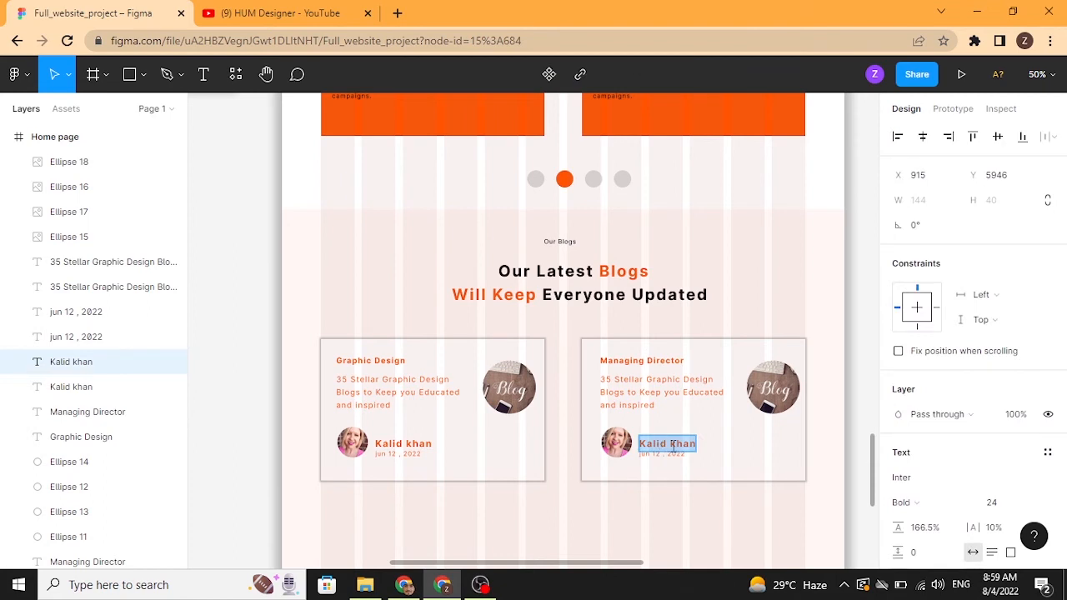
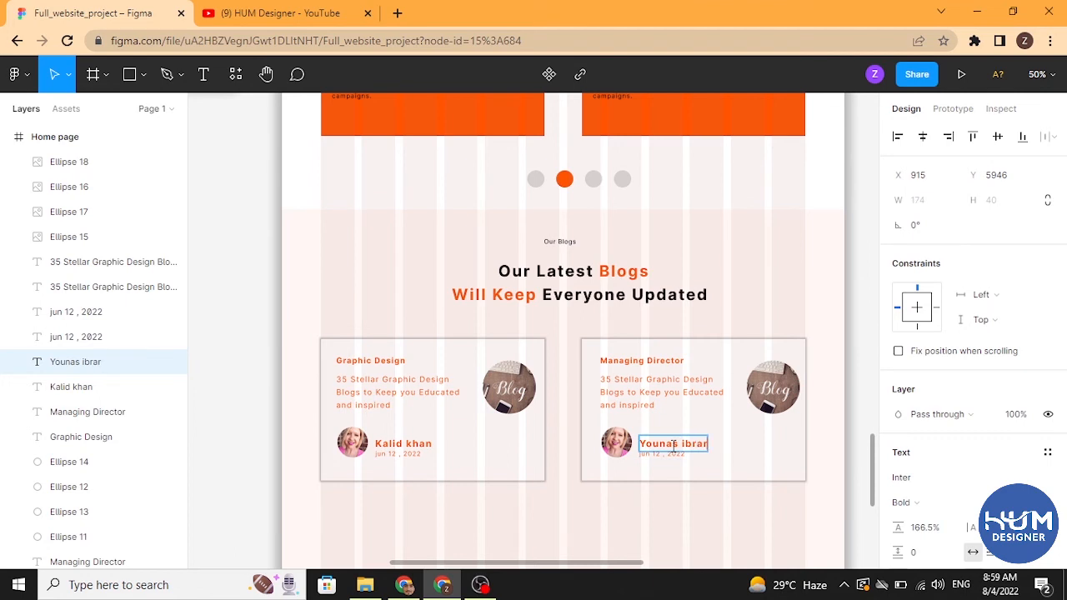
Step: Place the "man" image into the second card's author avatar circle
left_click(615, 442)
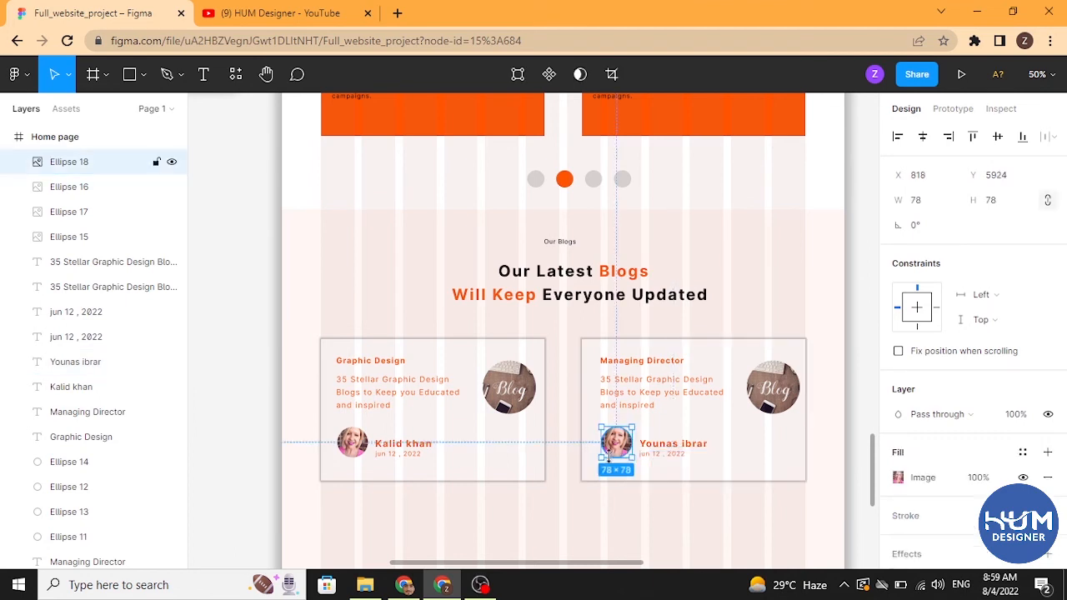
left_click(17, 75)
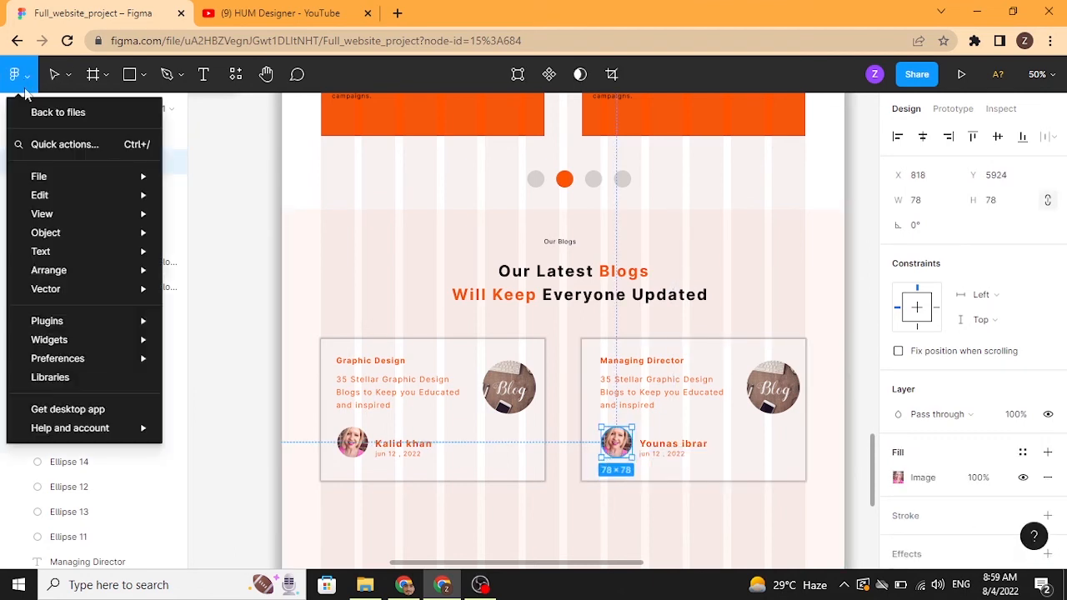
mouse_move(43, 177)
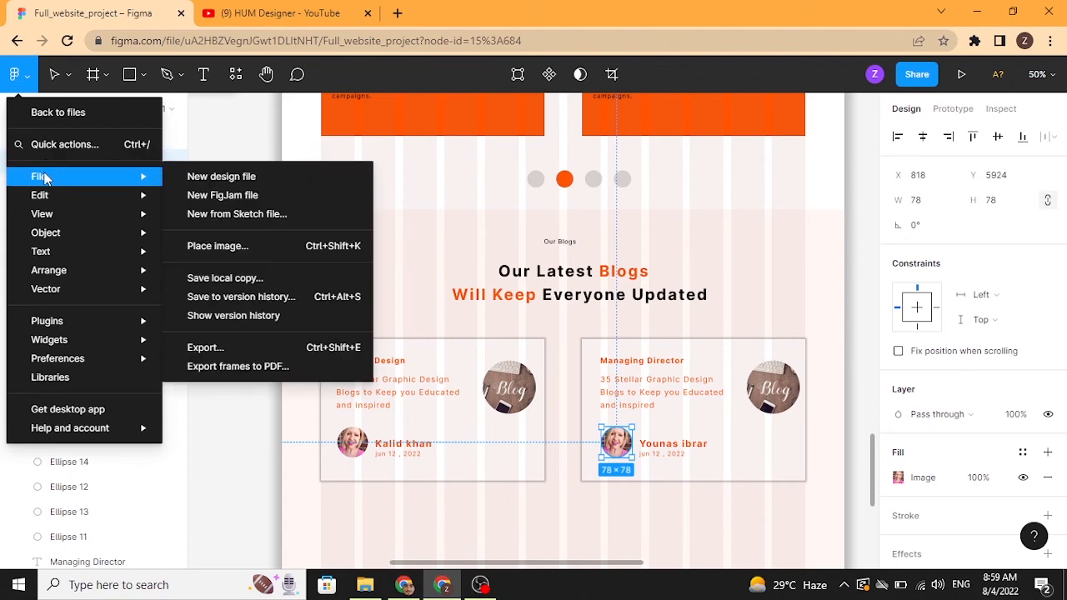
left_click(213, 250)
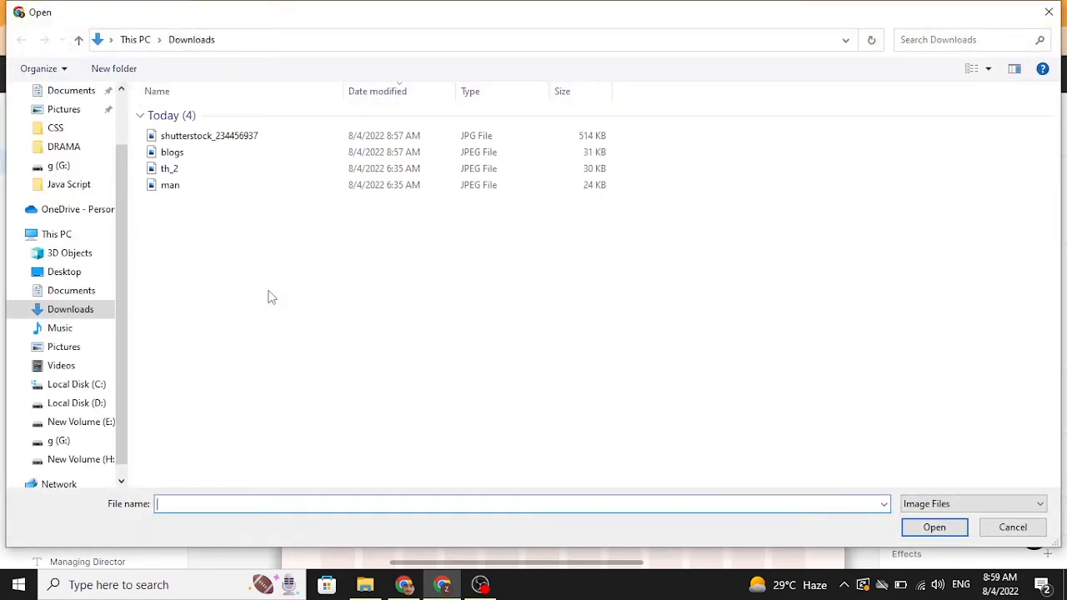
left_click(200, 191)
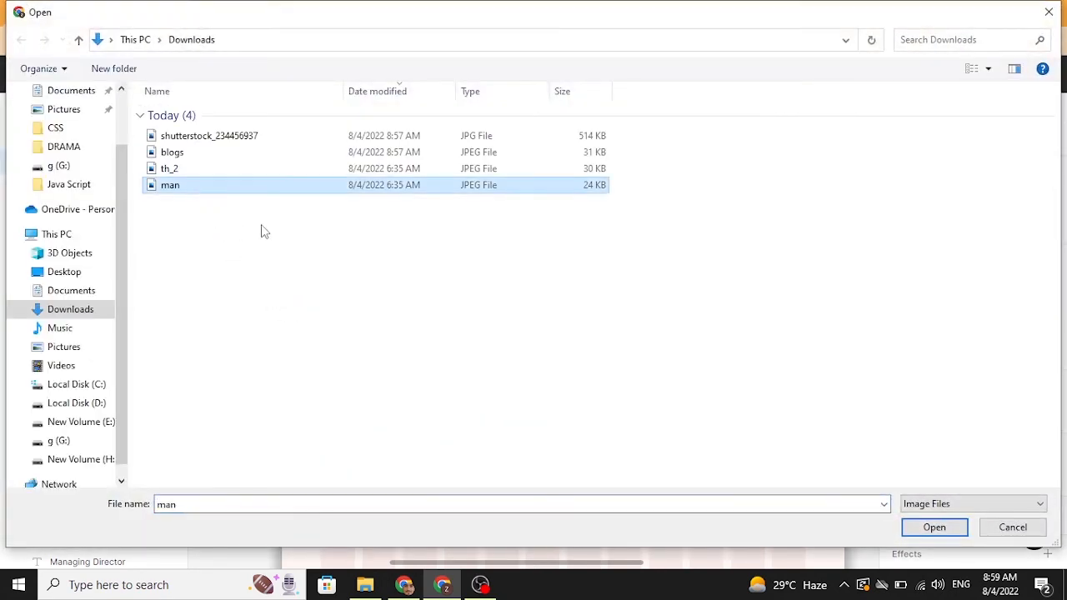
left_click(932, 528)
left_click(626, 455)
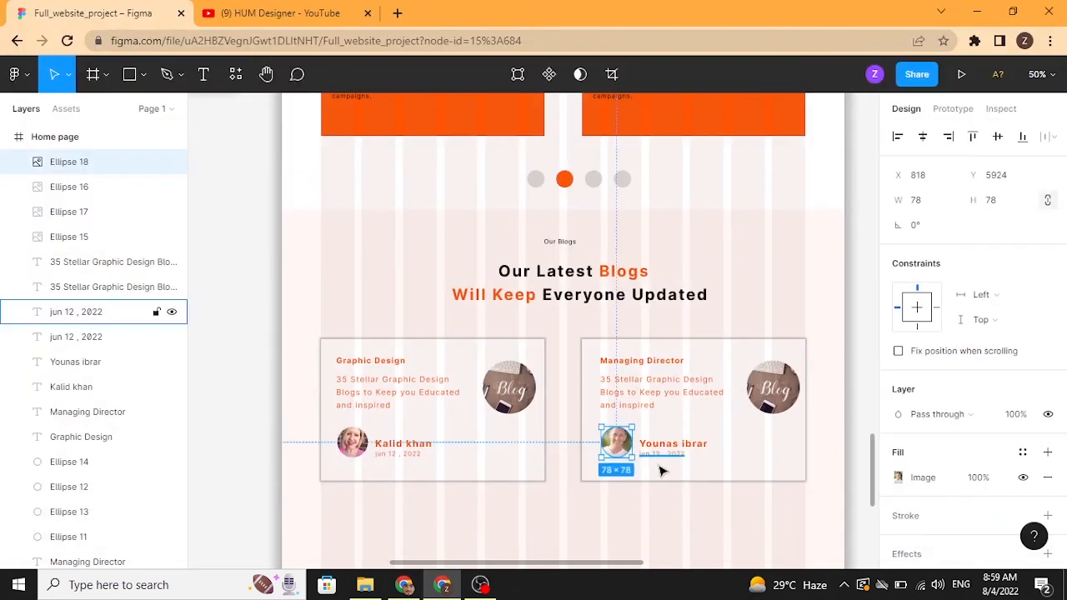
Step: Place the "blogs" image file into the second card's round blog image
left_click(770, 385)
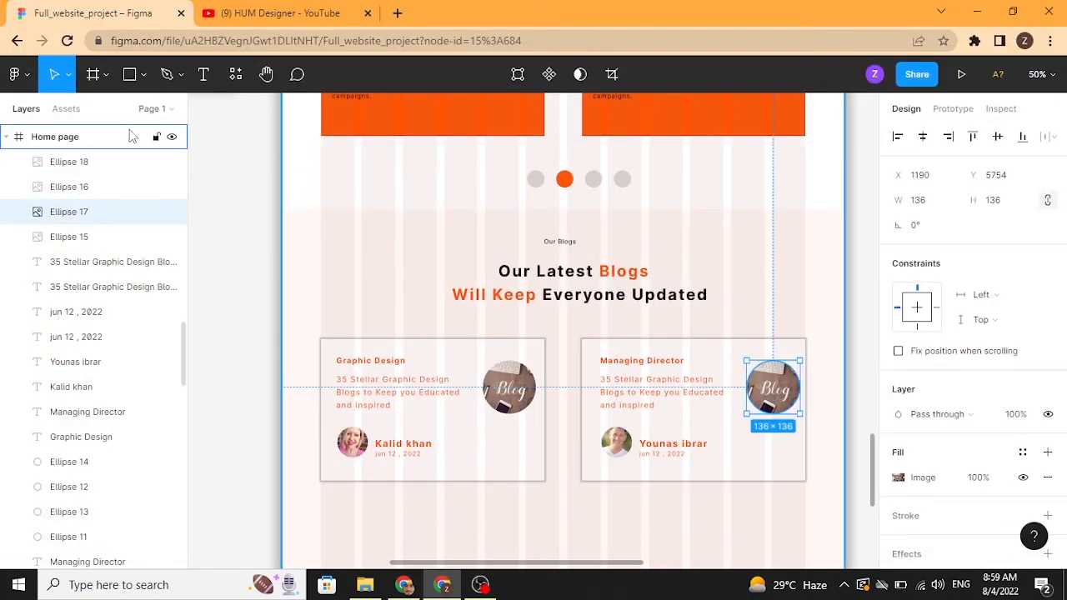
left_click(15, 74)
mouse_move(70, 317)
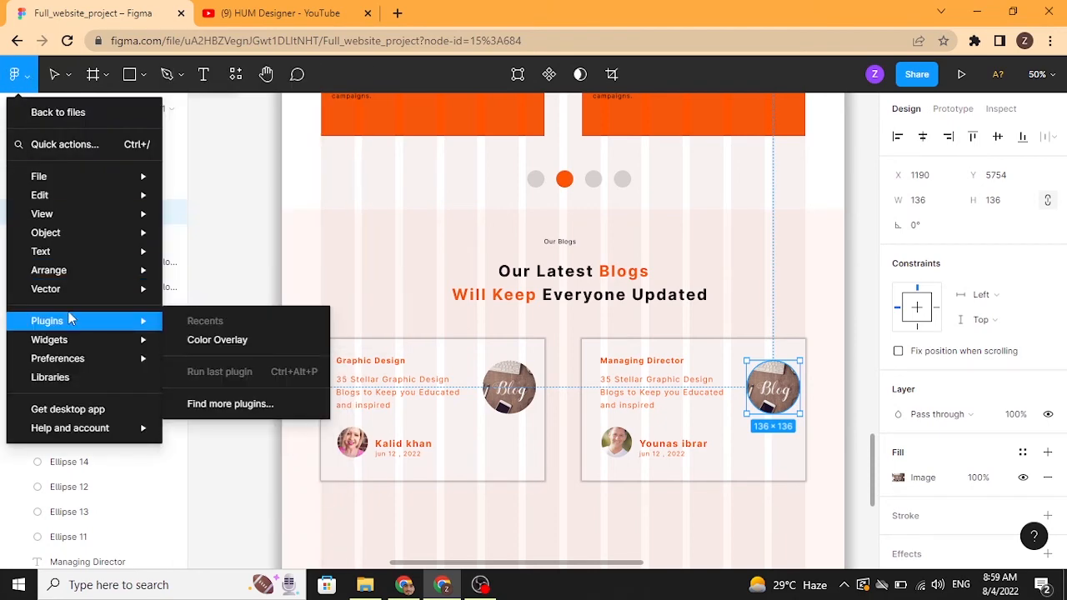
mouse_move(93, 179)
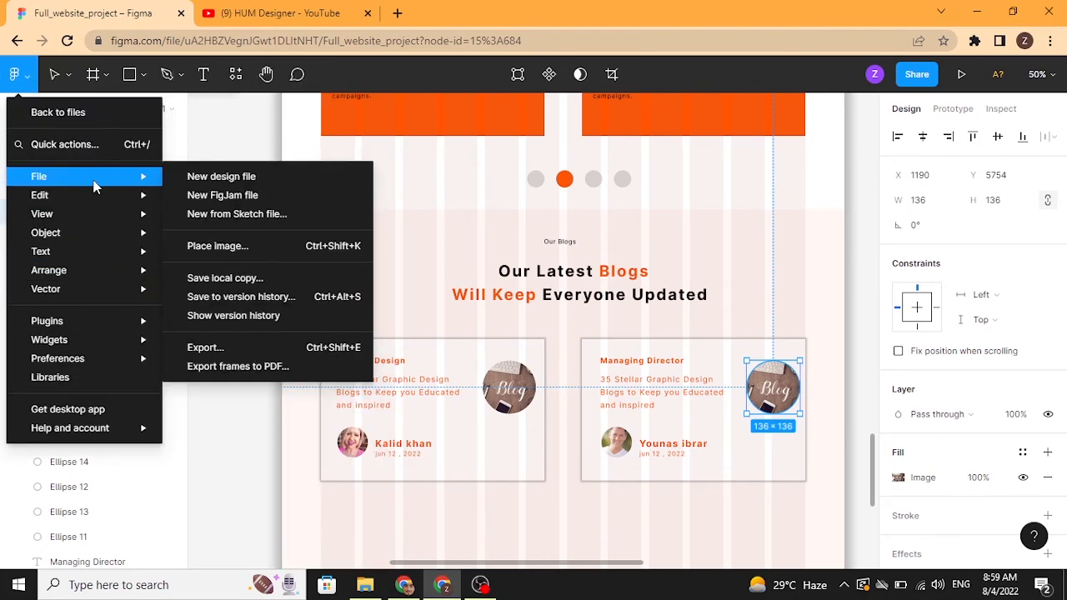
left_click(212, 244)
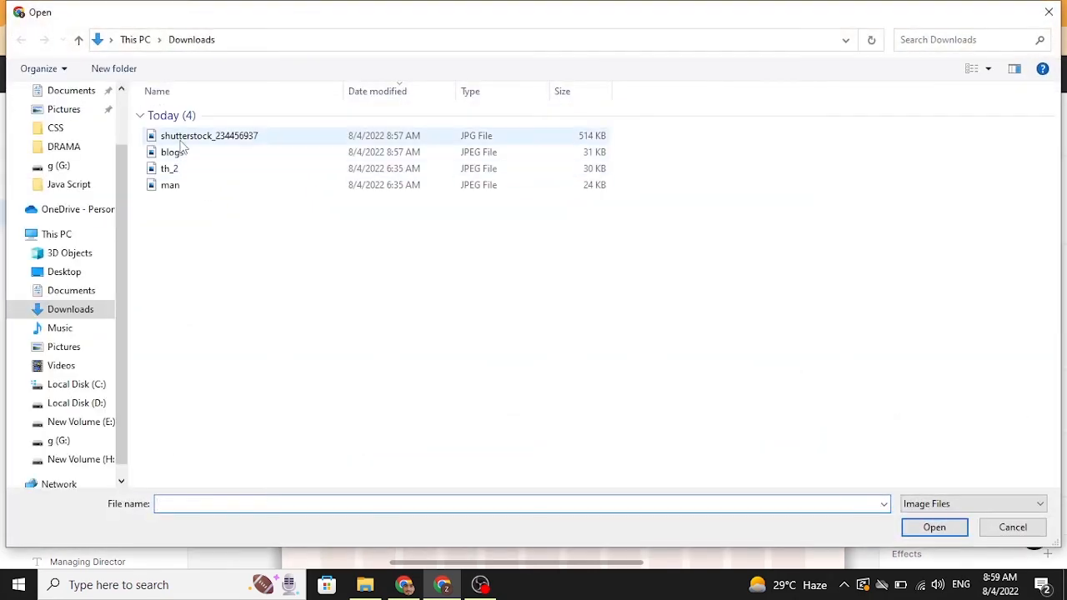
left_click(181, 140)
left_click(931, 527)
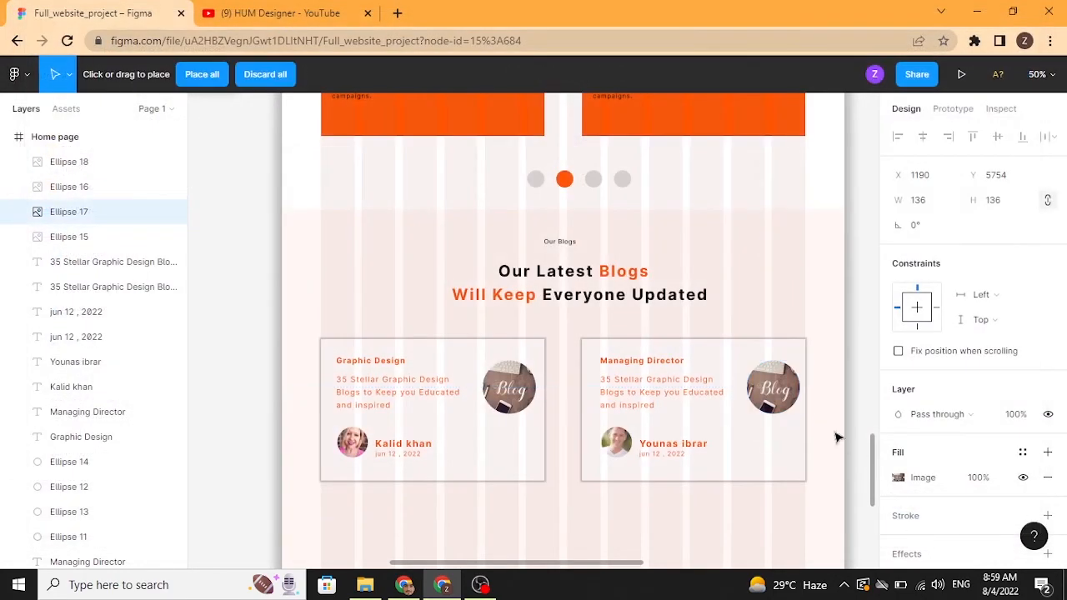
left_click(792, 410)
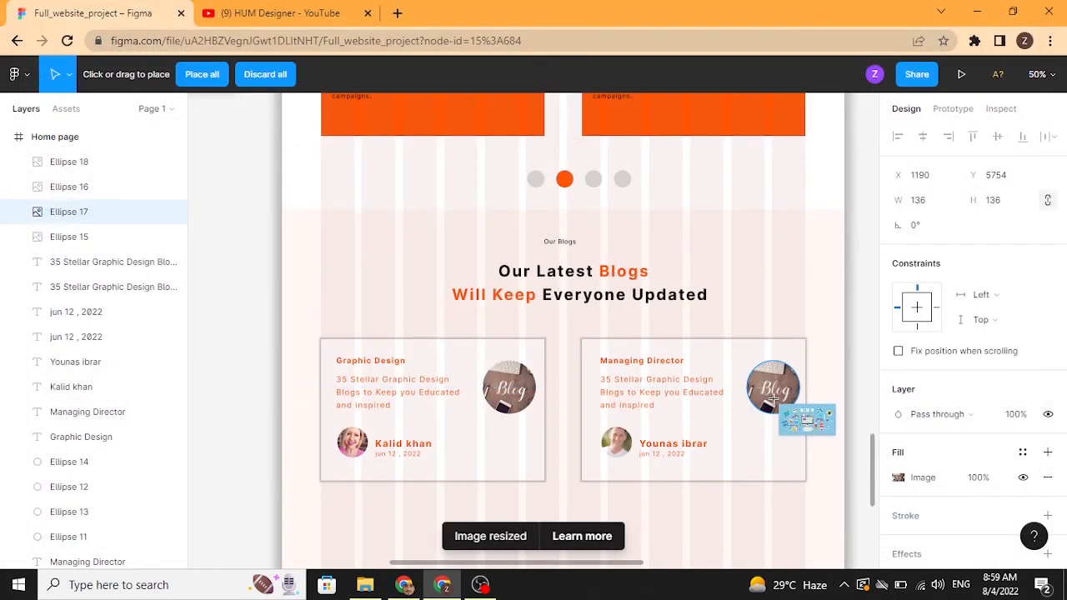
left_click(852, 409)
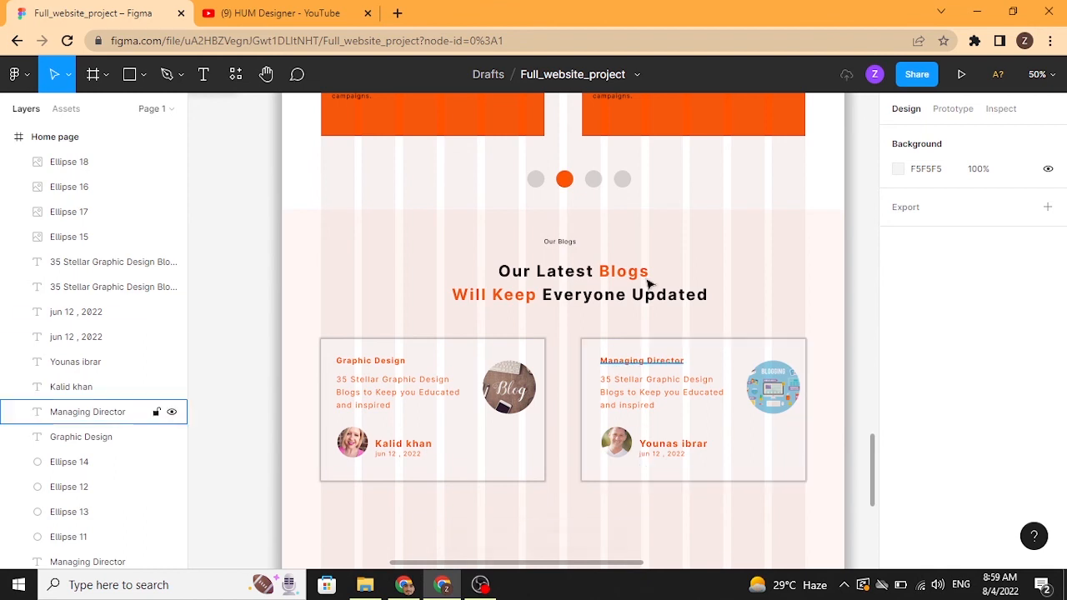
Step: Select the four slider dots and duplicate them to below the blog cards
left_click(623, 178)
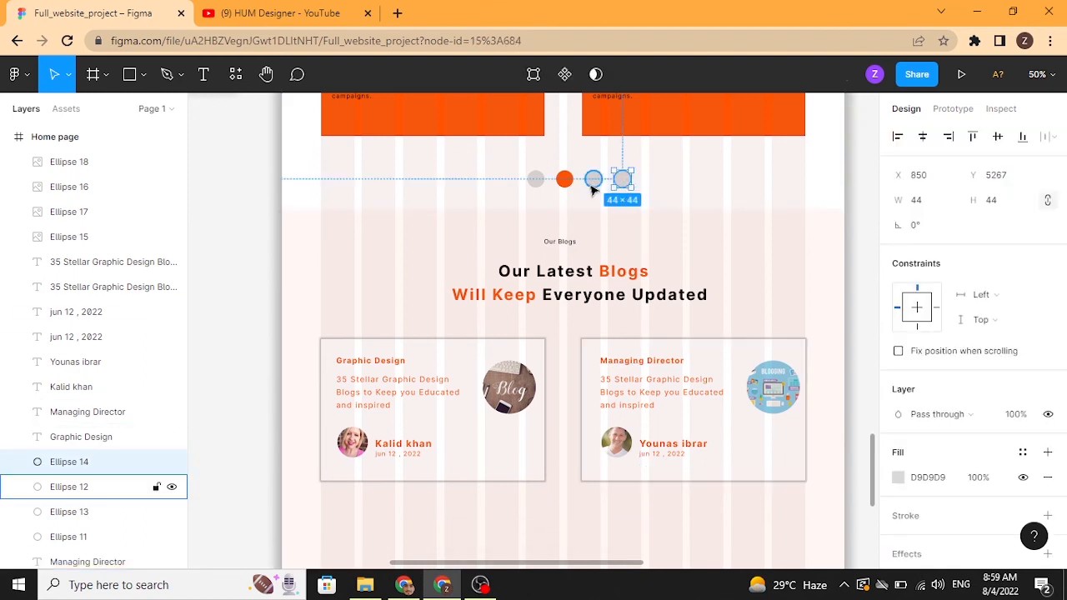
left_click(592, 179, "shift")
left_click(564, 180, "shift")
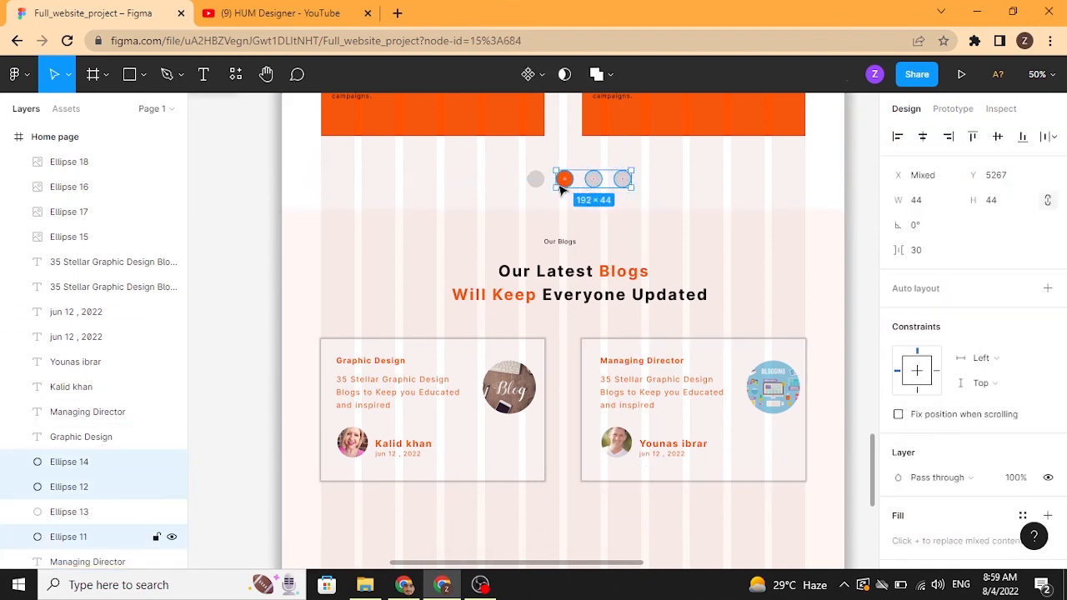
left_click(537, 181, "shift")
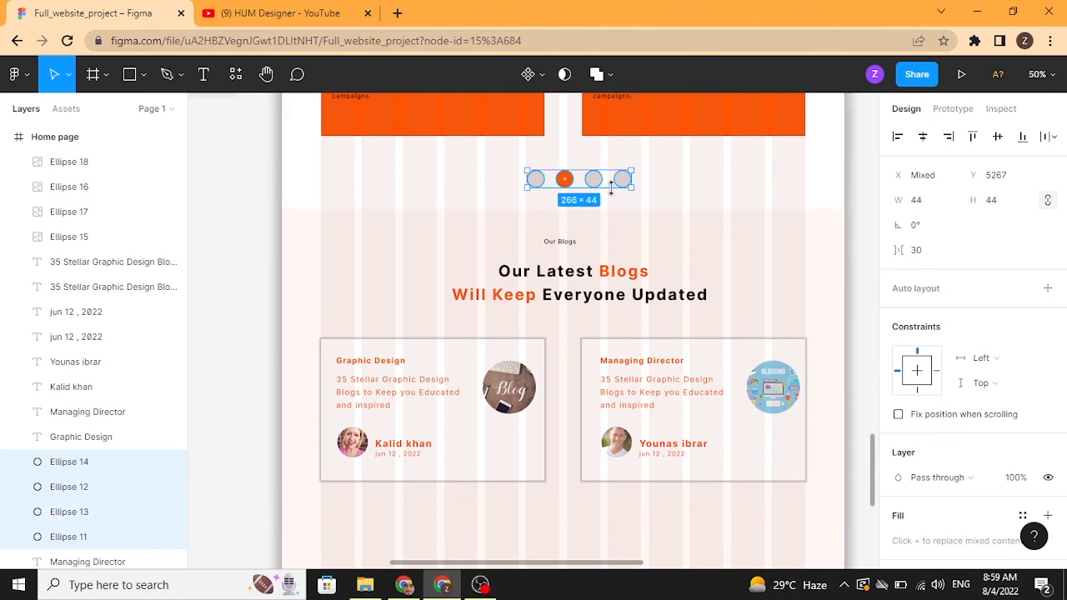
left_click_drag(628, 185, 631, 527)
left_click(650, 512)
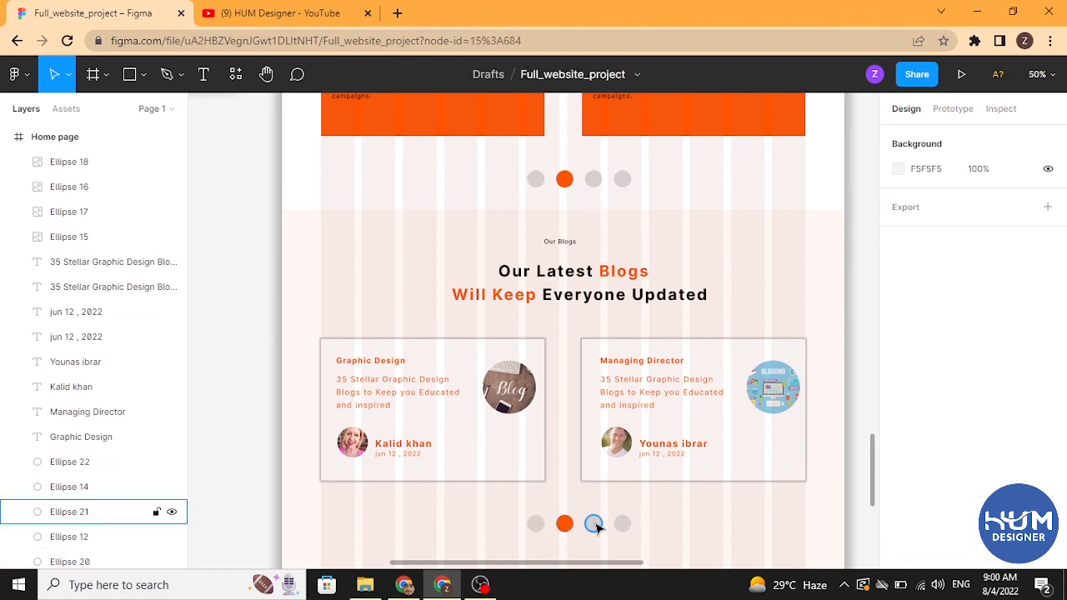
Step: Fill the third dot of the new row with the orange document colour FF5300
left_click(592, 524)
left_click(898, 477)
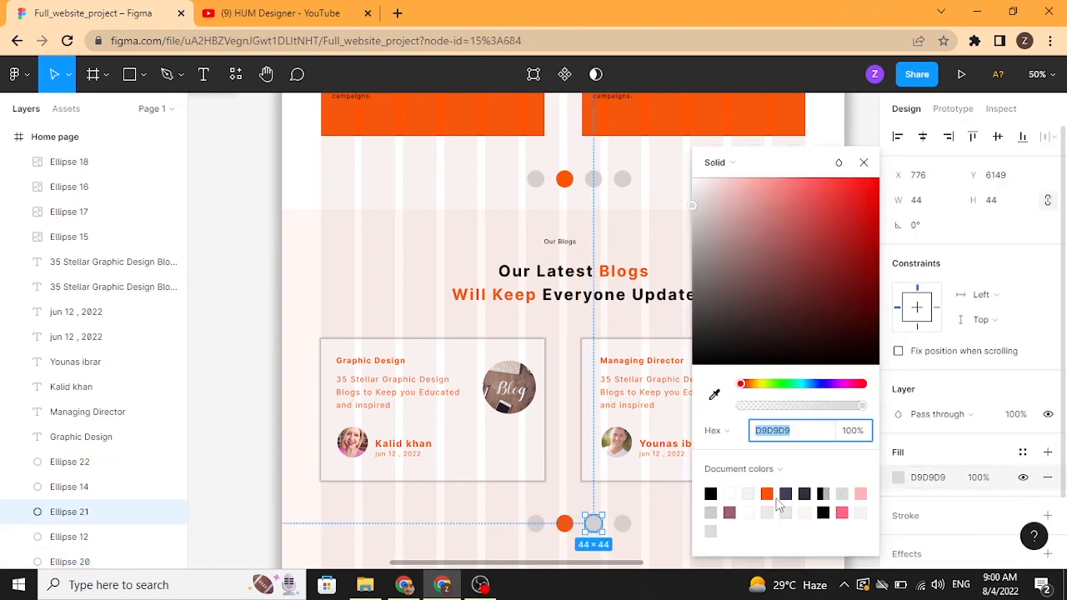
left_click(767, 494)
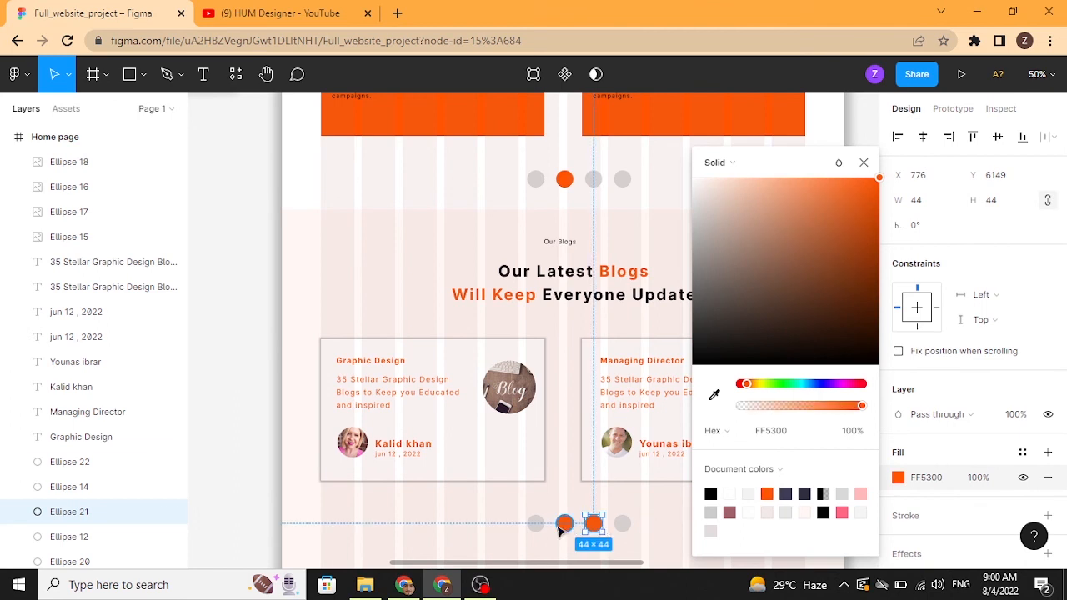
Step: Recolour the second dot of the new row by sampling the grey of the fourth dot with the eyedropper
left_click(564, 525)
key("i")
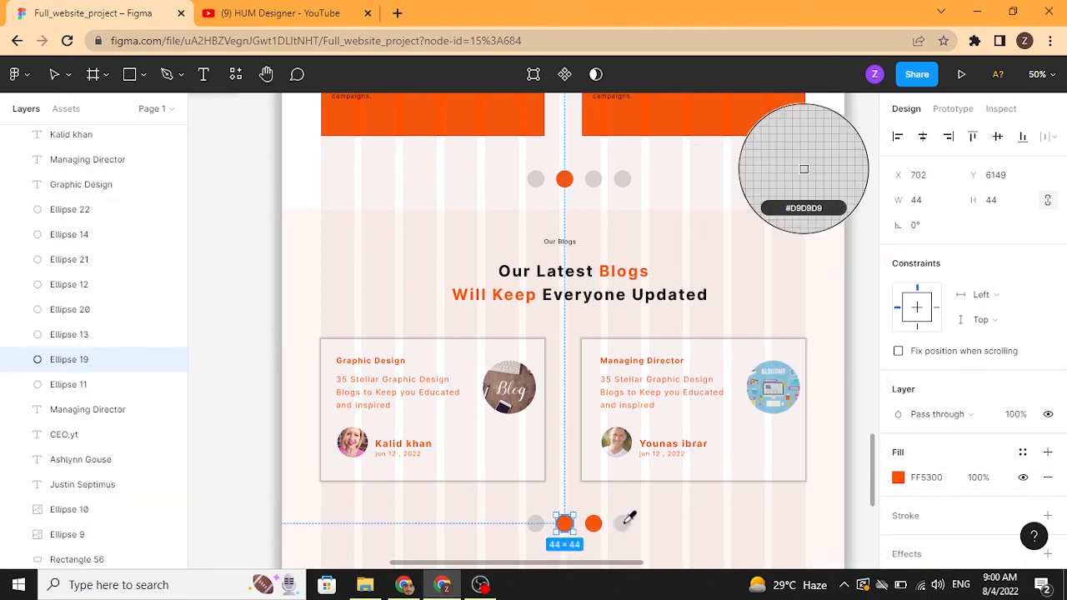
left_click(625, 523)
left_click(851, 444)
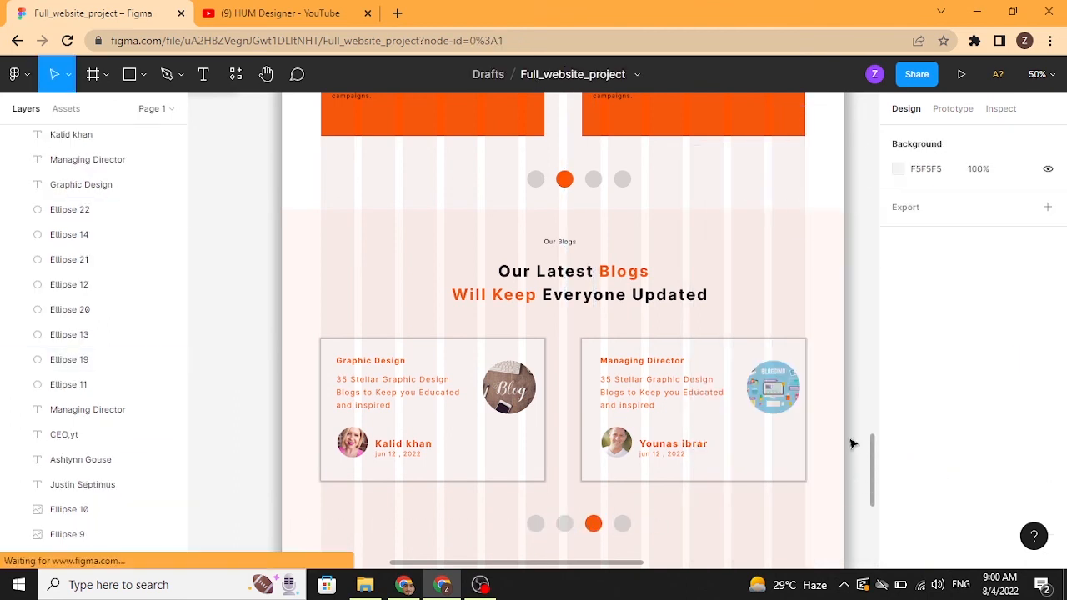
Step: Scroll up through the whole page design to review it
scroll(731, 478, "down", 2)
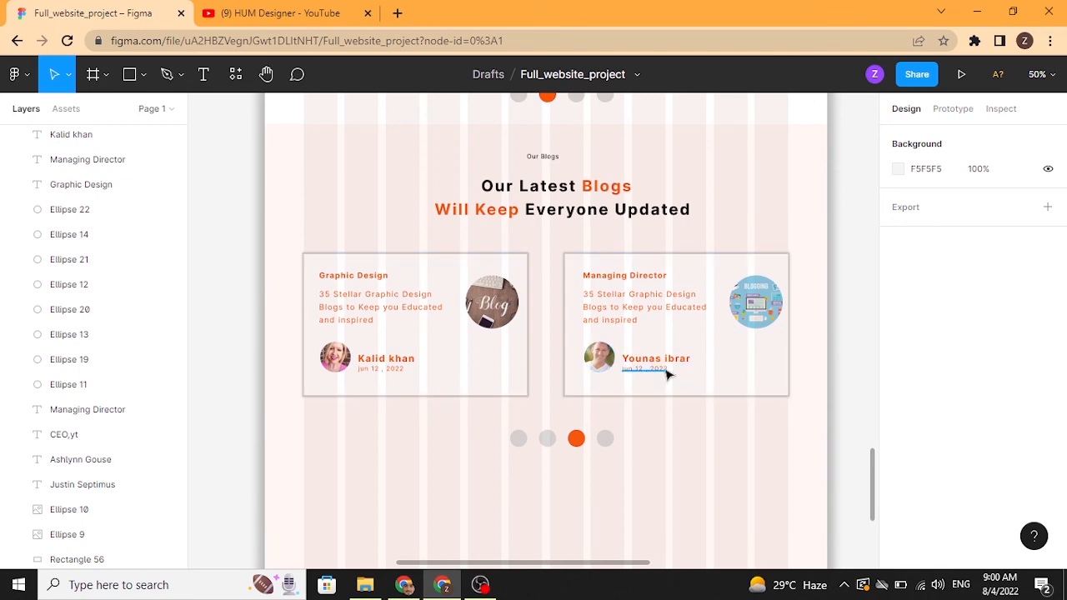
scroll(616, 417, "up", 5)
scroll(600, 481, "up", 20)
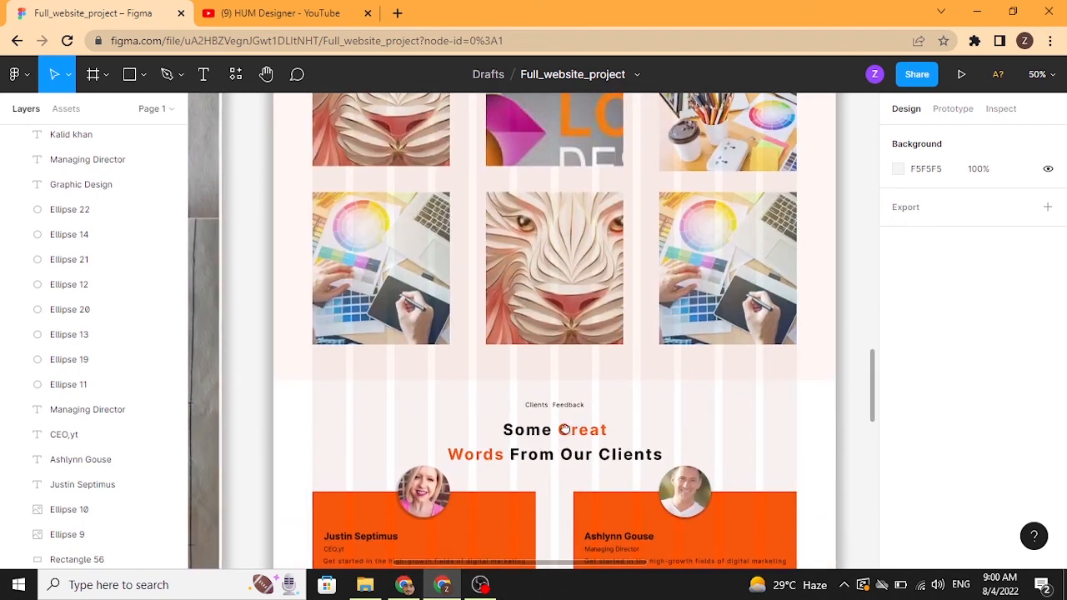
scroll(523, 164, "up", 15)
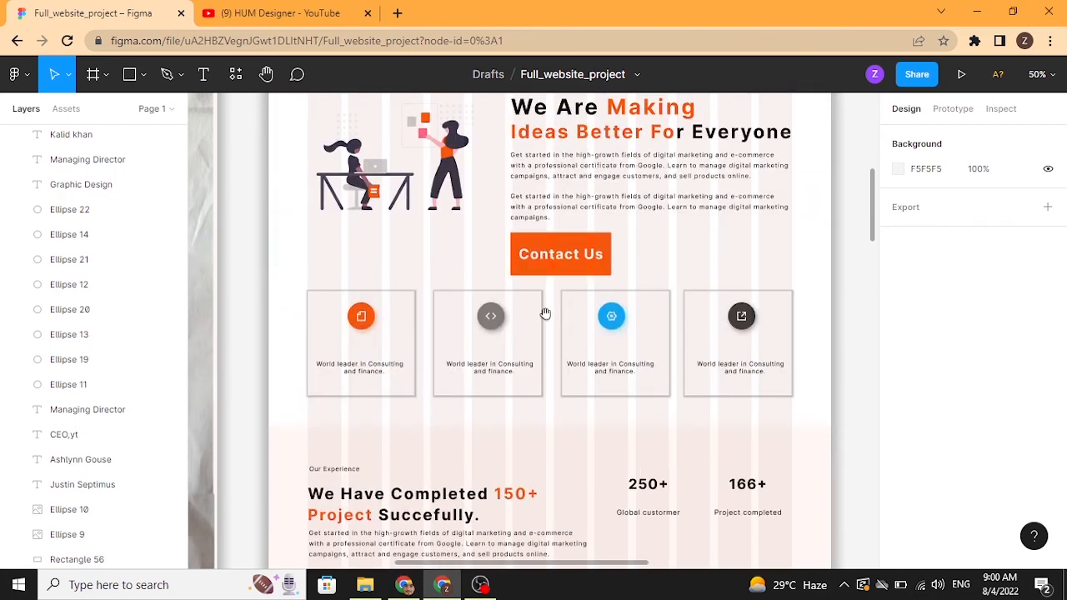
scroll(500, 182, "up", 1)
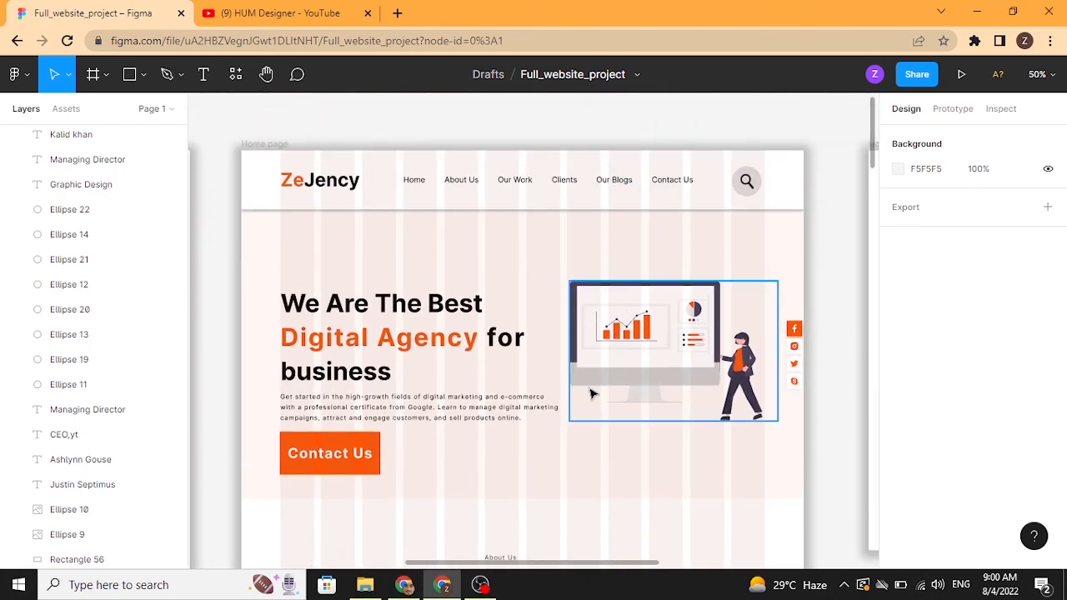
Step: Switch to the browser tab with the HUM Designer YouTube channel playlists
left_click(284, 13)
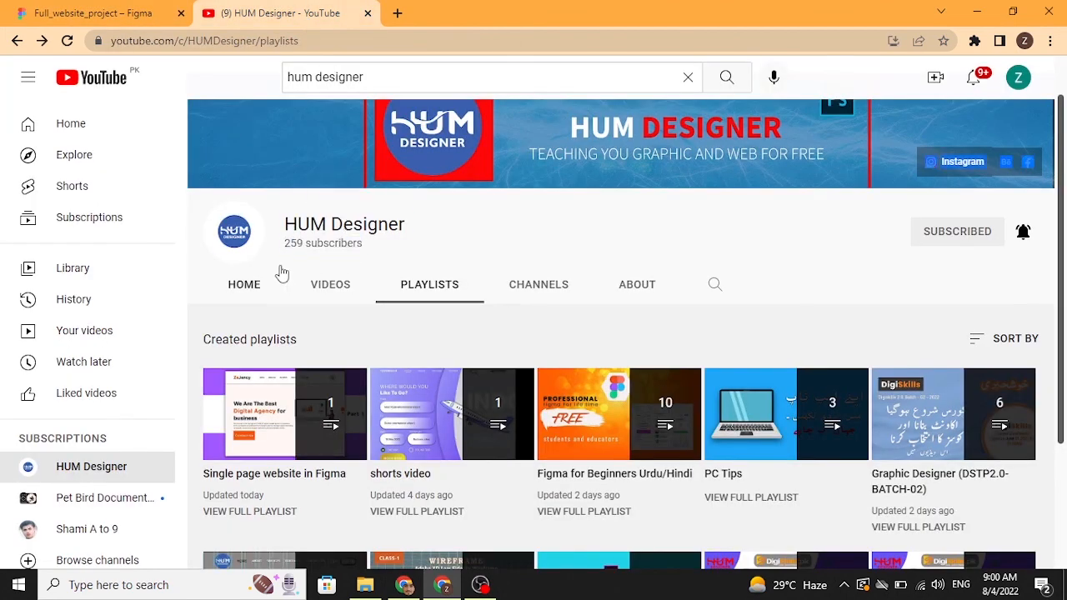
left_click_drag(282, 273, 277, 262)
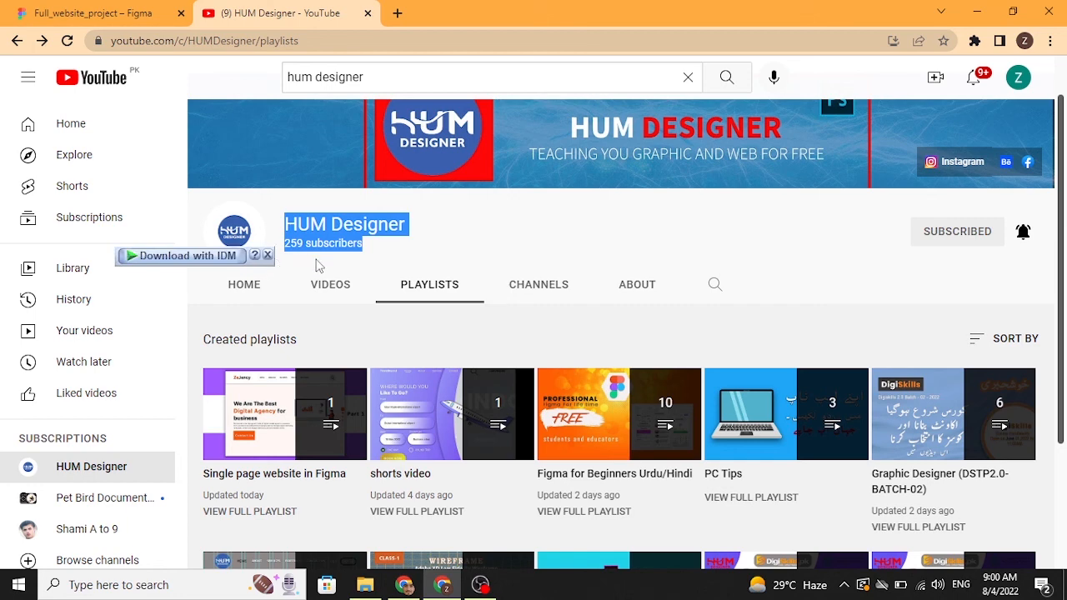
left_click(364, 250)
left_click_drag(354, 244, 287, 246)
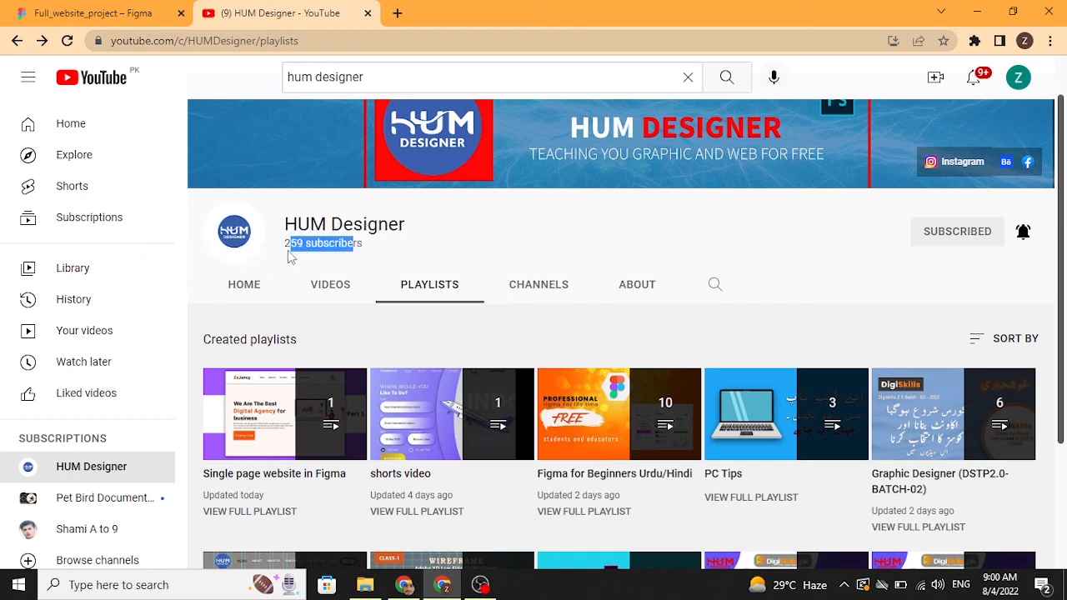